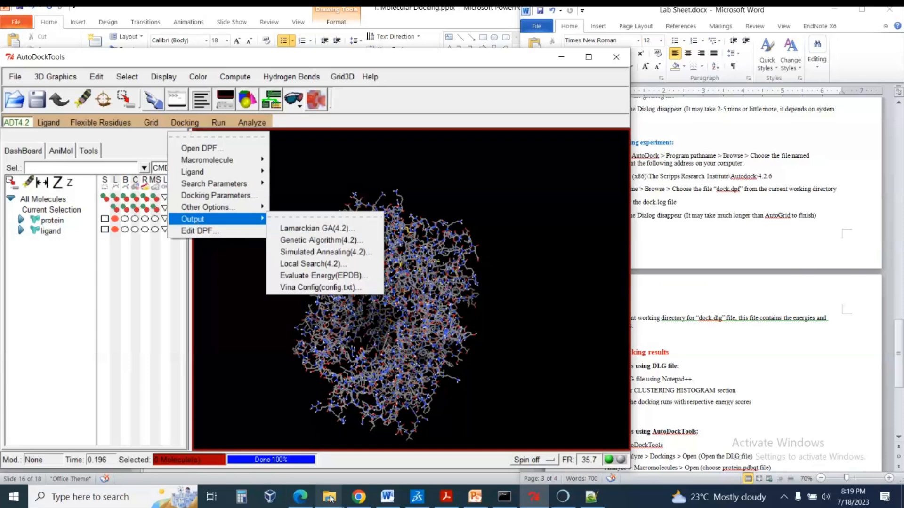
# Switch to the Word lab sheet and review the "Running a Grid experiment" instructions.
pyautogui.click(402, 54)
pyautogui.click(785, 307)
pyautogui.moveTo(586, 142); pyautogui.dragTo(662, 142)
pyautogui.scroll(8, 661, 142)
pyautogui.click(612, 233)
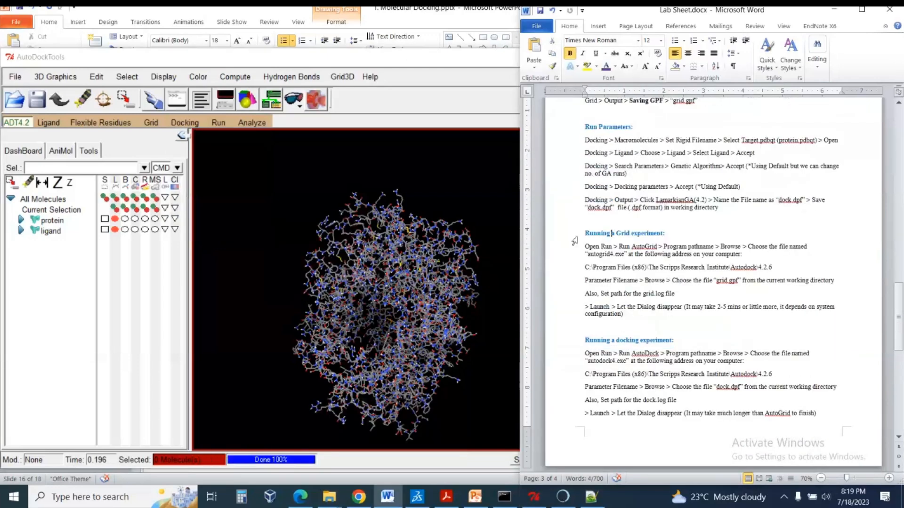
pyautogui.click(574, 238)
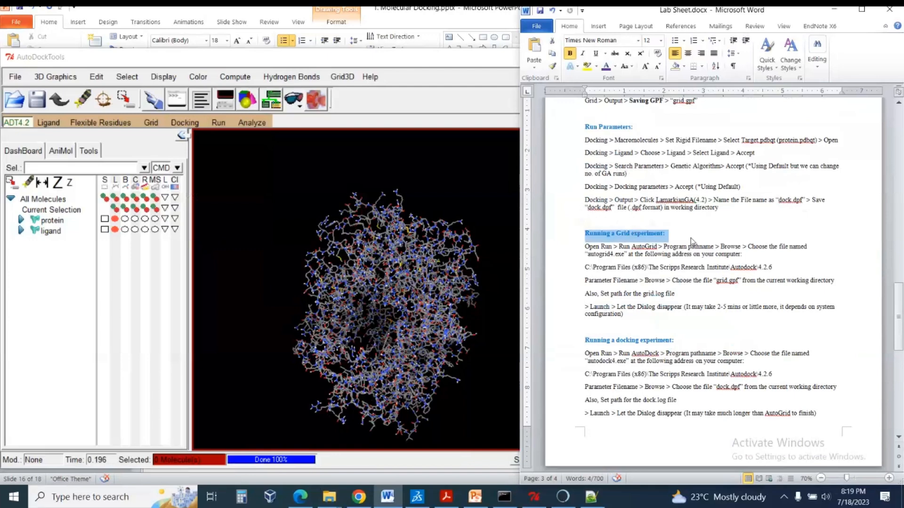
pyautogui.click(691, 238)
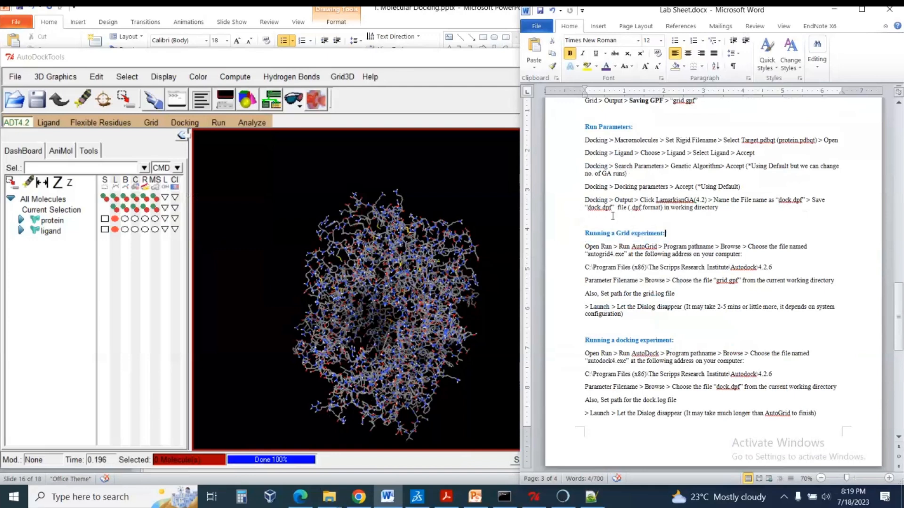
# Open the Run AutoGrid dialog and clear the folder path from the program pathname, leaving only autogrid4.exe.
pyautogui.click(217, 125)
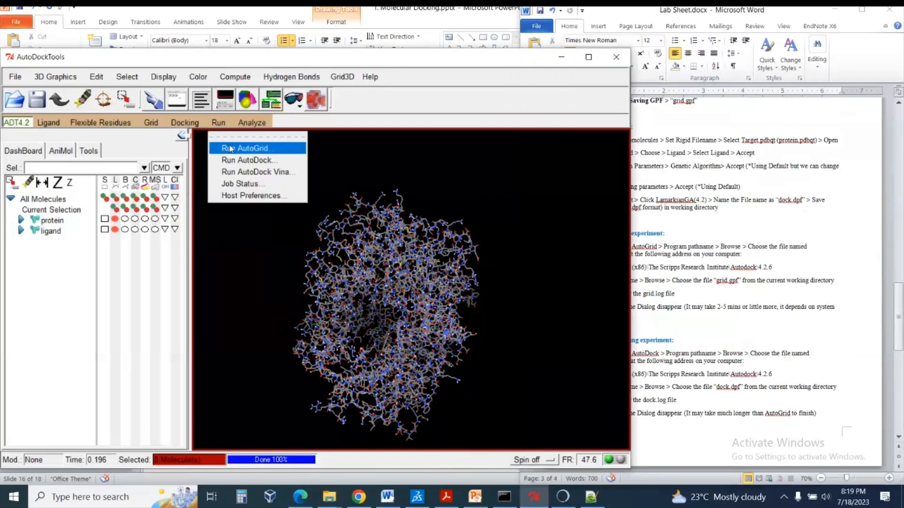
pyautogui.click(249, 150)
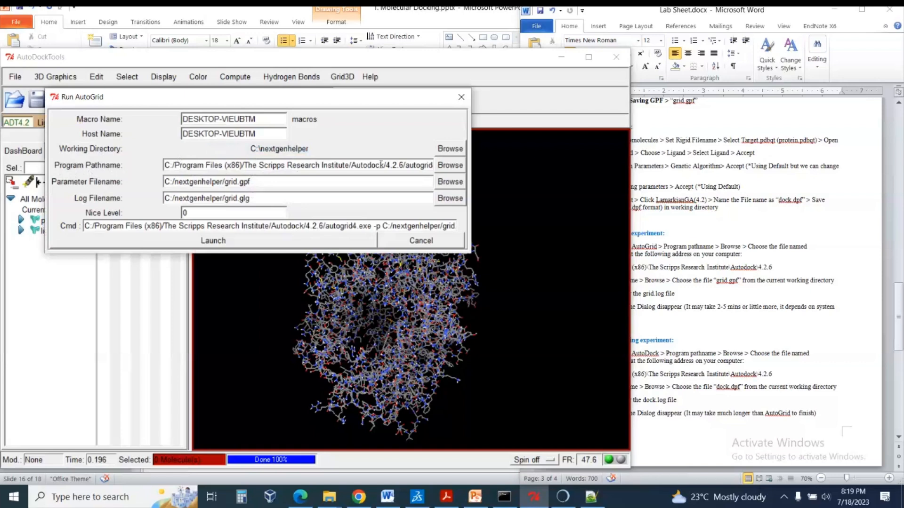
pyautogui.moveTo(405, 165); pyautogui.dragTo(93, 155)
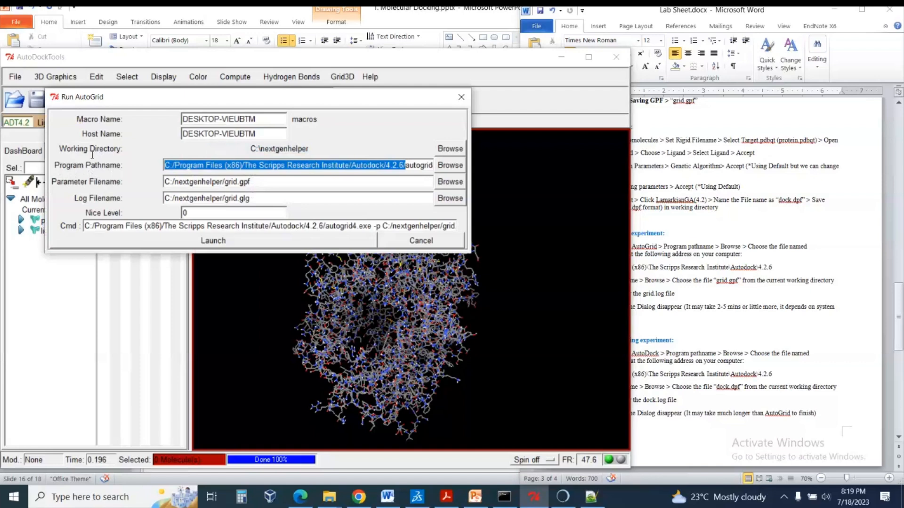
pyautogui.press('BackSpace')
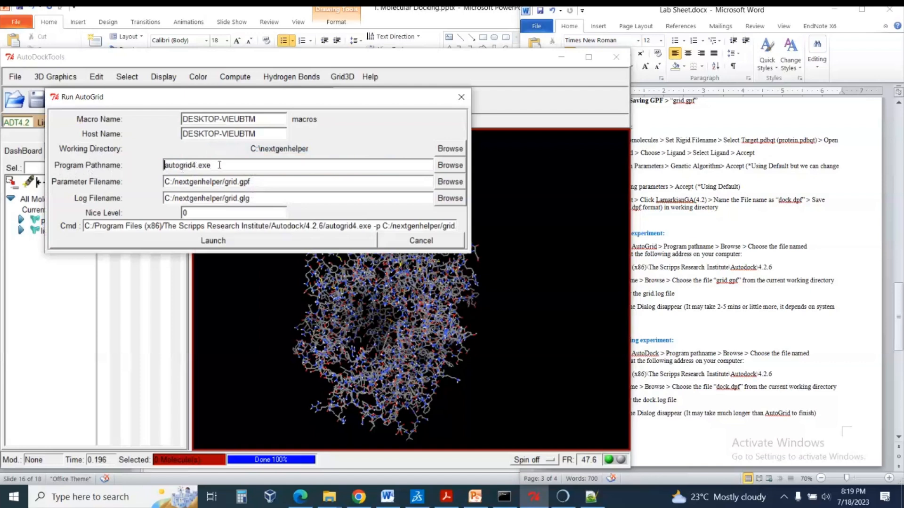
pyautogui.click(245, 170)
# Set the program pathname to autogrid4.exe from C:/Program Files (x86)/The Scripps Research Institute/Autodock/4.2.6.
pyautogui.click(444, 167)
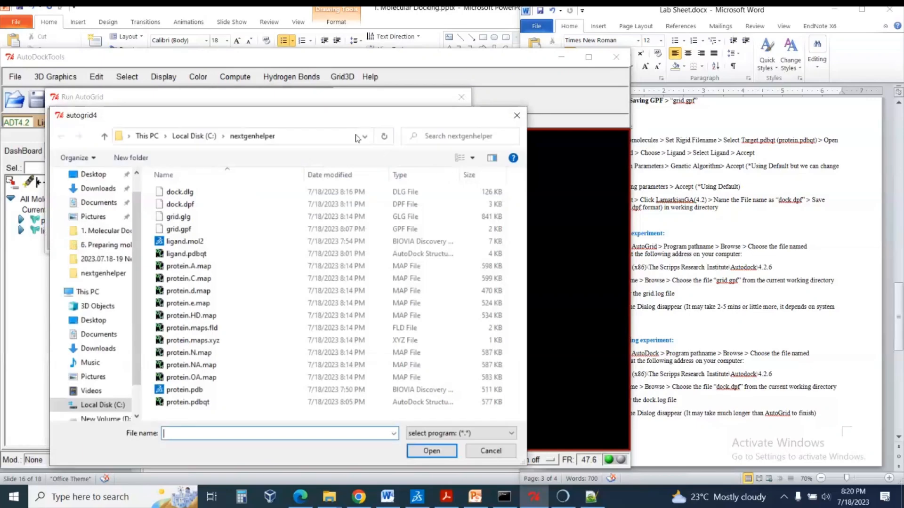
pyautogui.moveTo(366, 121); pyautogui.dragTo(409, 78)
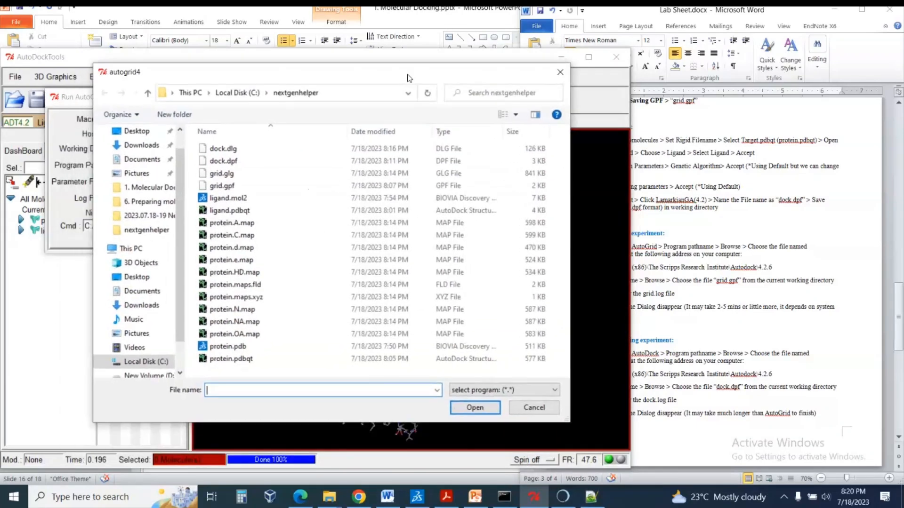
pyautogui.click(242, 94)
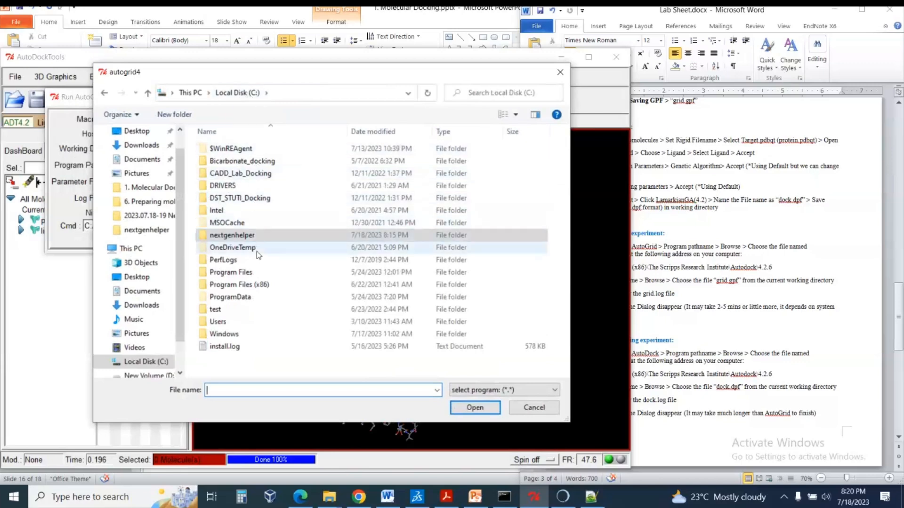
pyautogui.click(273, 285)
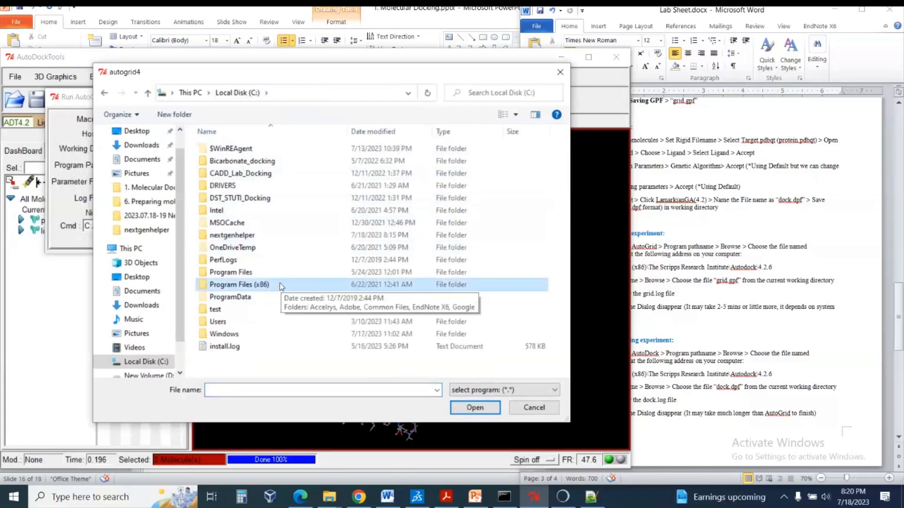
pyautogui.doubleClick(281, 286)
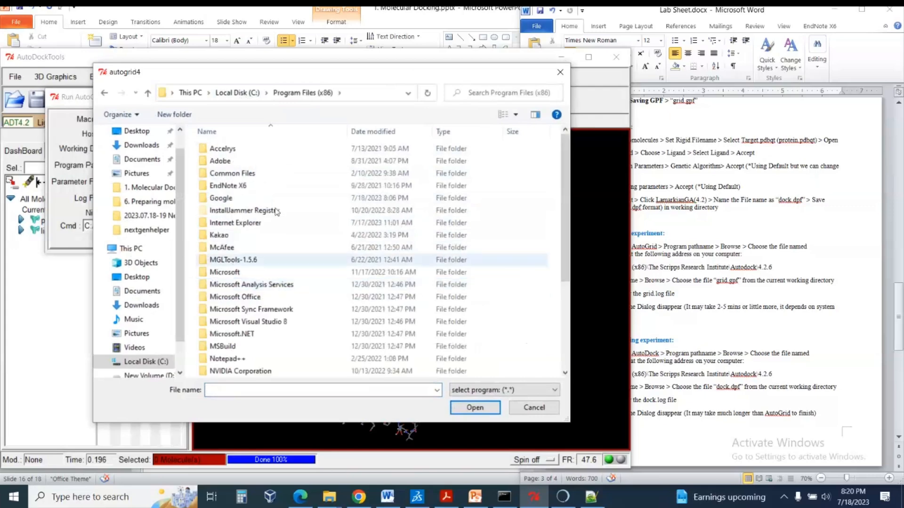
pyautogui.scroll(-4, 287, 292)
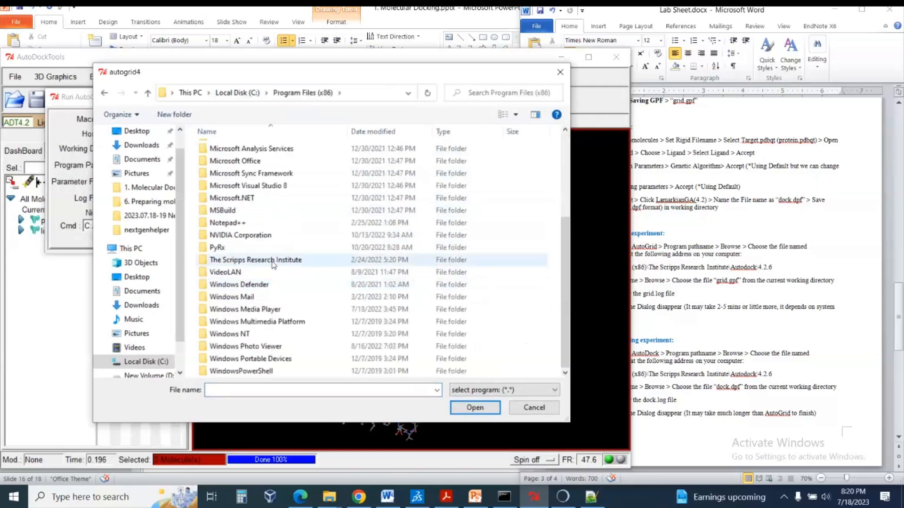
pyautogui.doubleClick(289, 261)
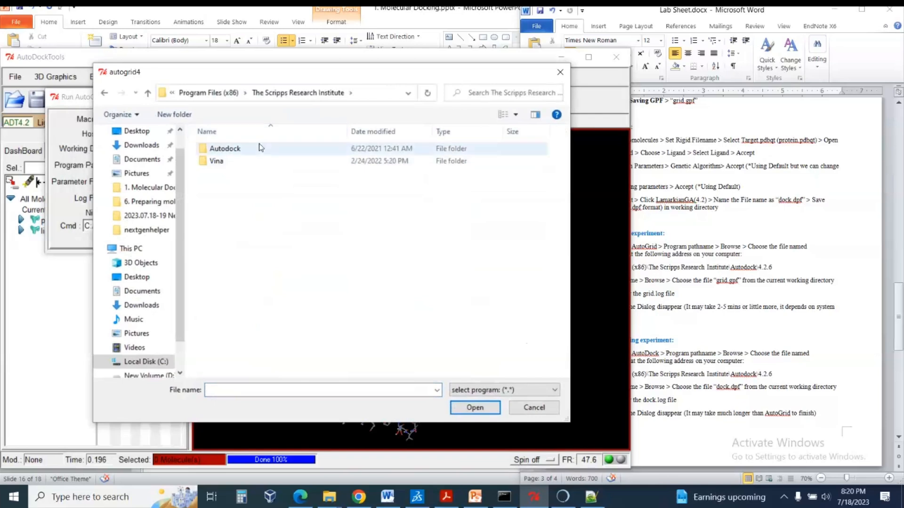
pyautogui.doubleClick(257, 149)
pyautogui.doubleClick(248, 150)
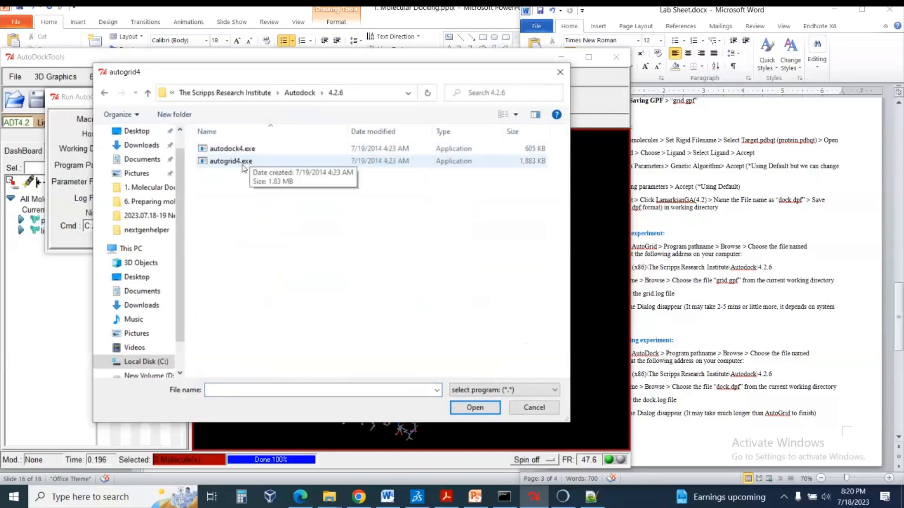
pyautogui.click(242, 165)
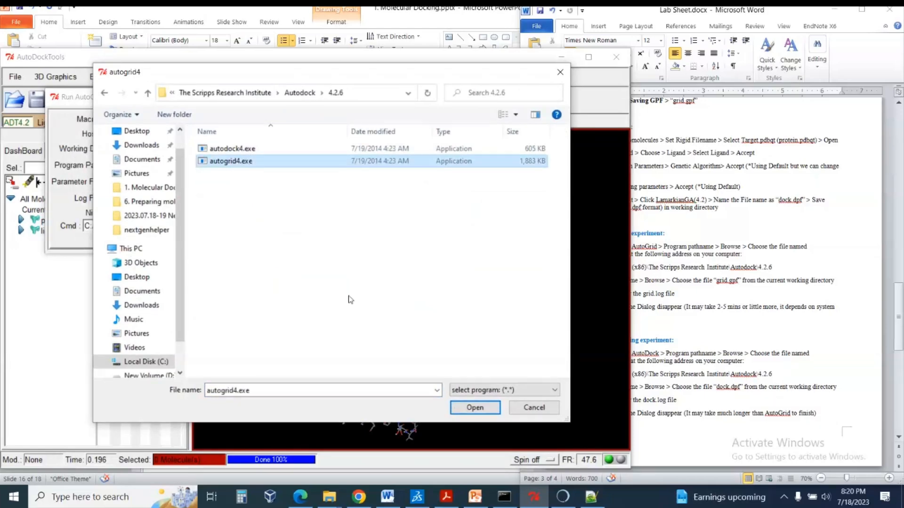
pyautogui.click(475, 407)
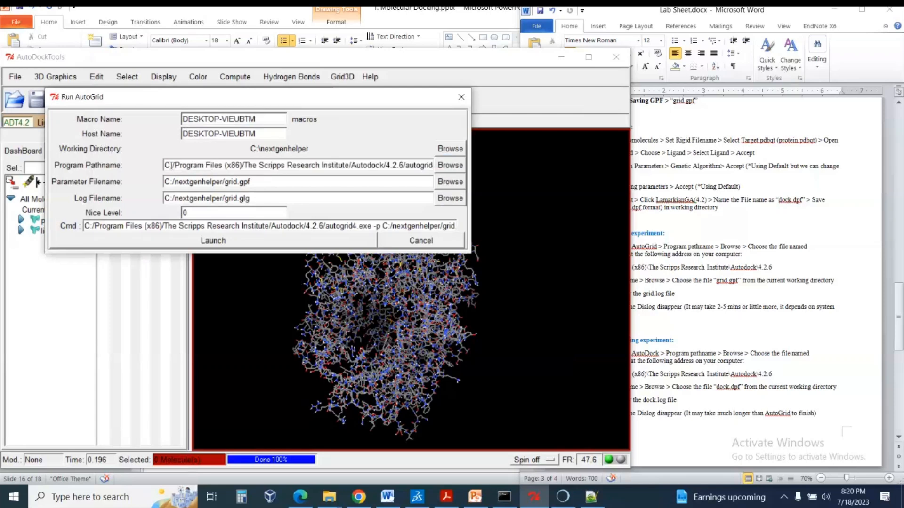
pyautogui.moveTo(174, 167); pyautogui.dragTo(440, 165)
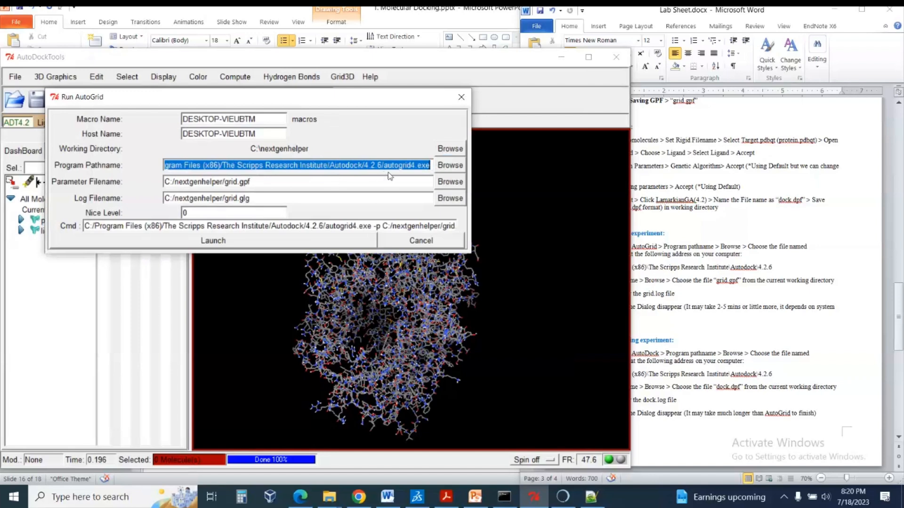
pyautogui.click(364, 179)
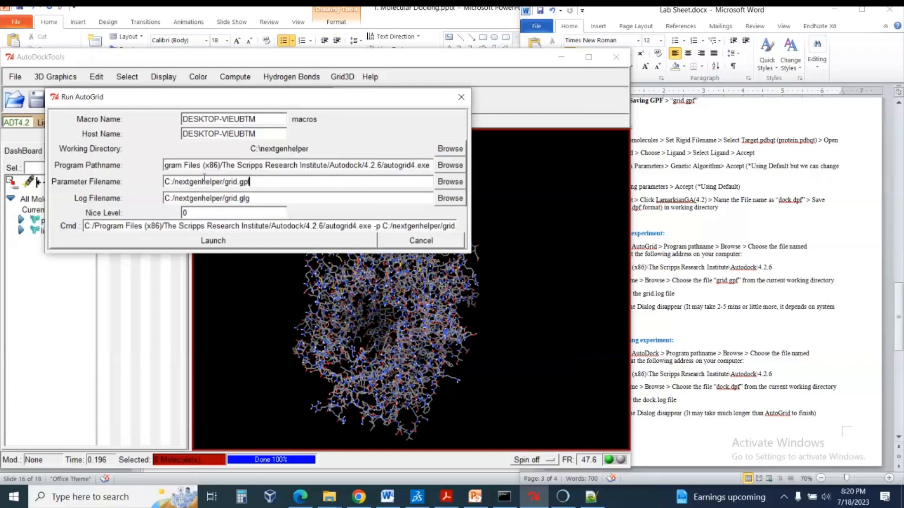
# Check the parameter filename against the files in the nextgenhelper folder in File Explorer, then return to the Run AutoGrid dialog.
pyautogui.moveTo(166, 181); pyautogui.dragTo(254, 180)
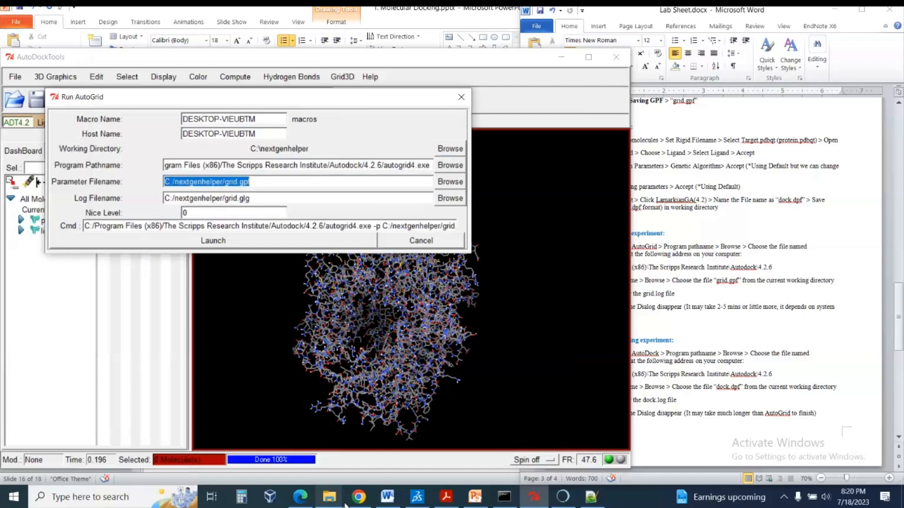
pyautogui.click(329, 497)
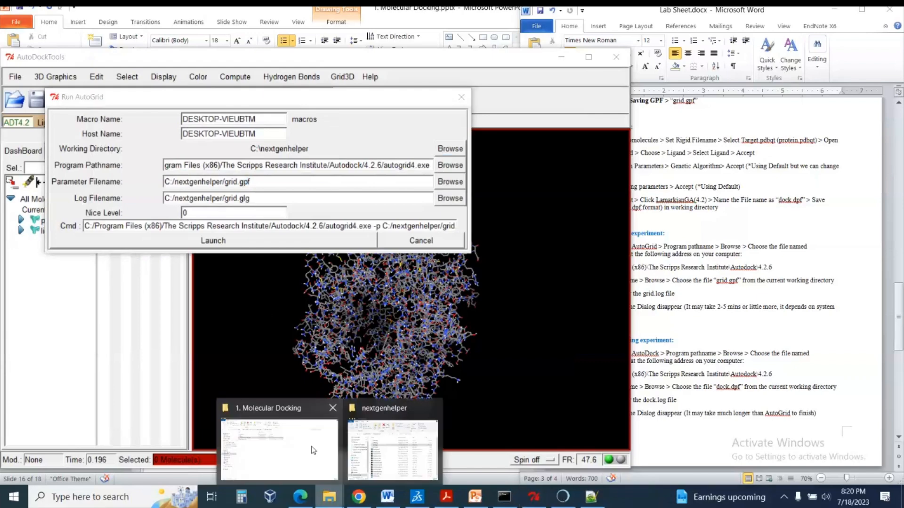
pyautogui.click(392, 450)
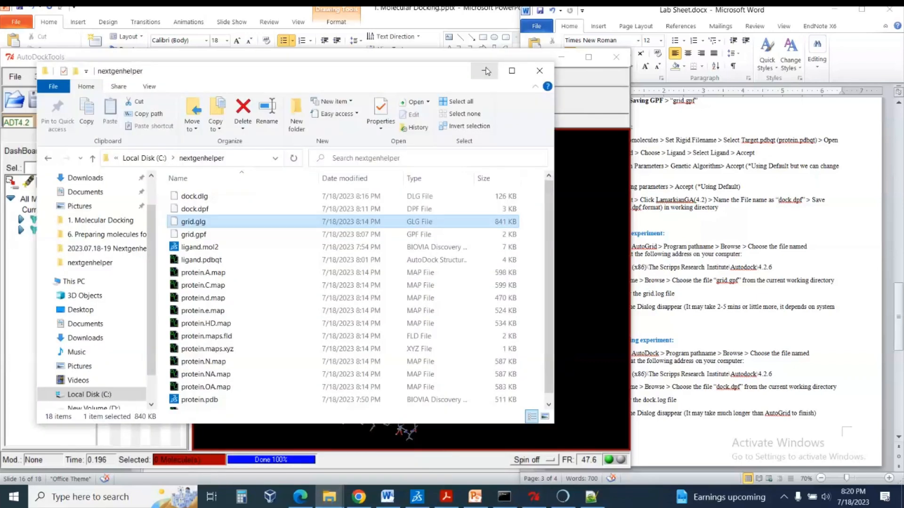
pyautogui.click(485, 71)
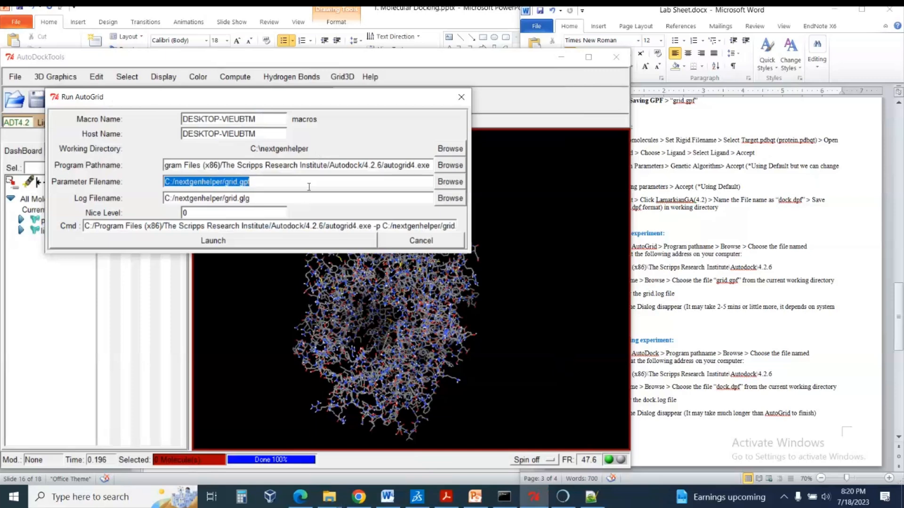
# Set the AutoGrid parameter file to grid.gpf from the nextgenhelper working directory.
pyautogui.click(250, 182)
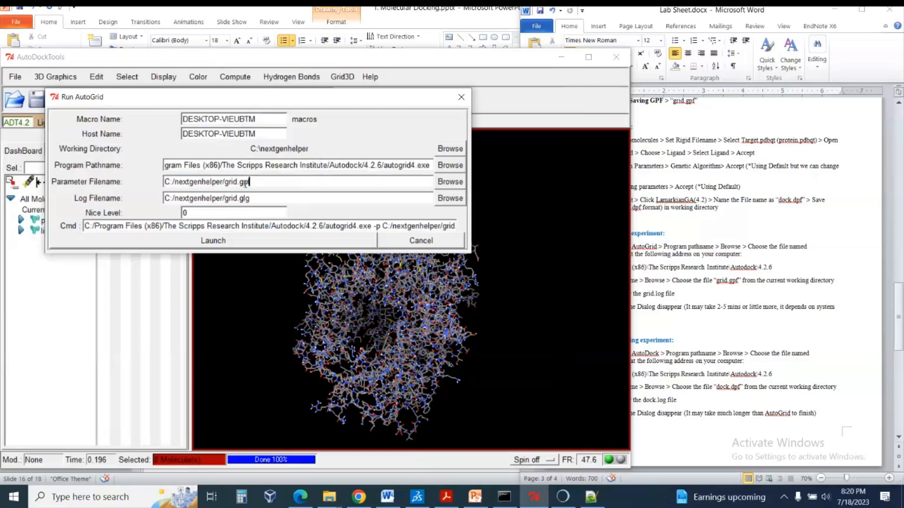
pyautogui.moveTo(225, 182); pyautogui.dragTo(255, 182)
pyautogui.click(257, 182)
pyautogui.moveTo(251, 183); pyautogui.dragTo(167, 190)
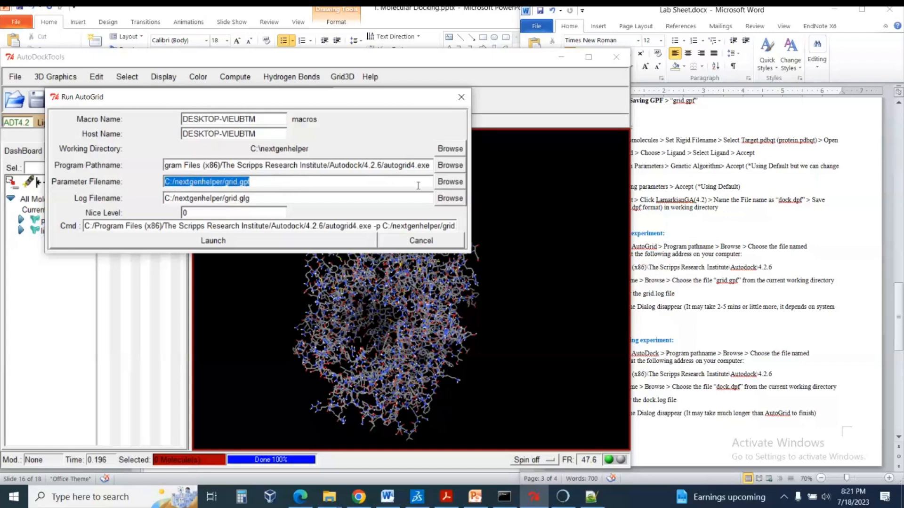
pyautogui.click(447, 187)
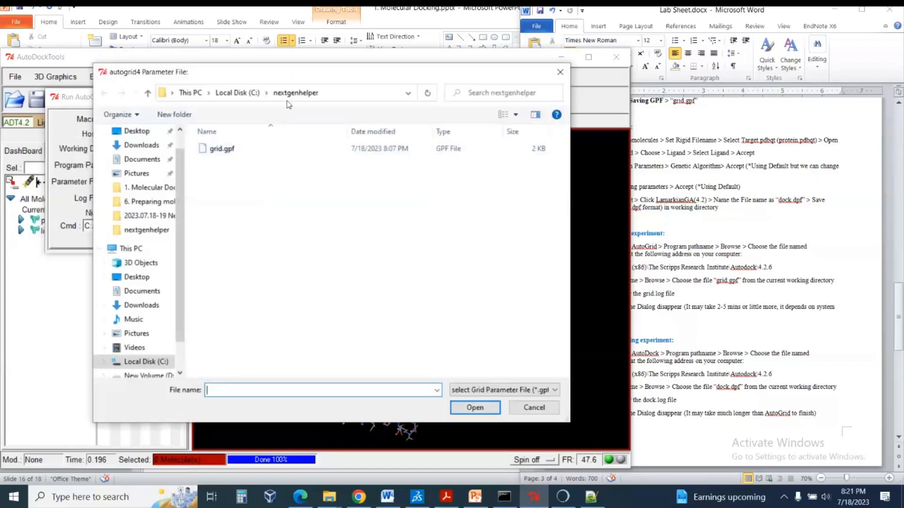
pyautogui.click(226, 148)
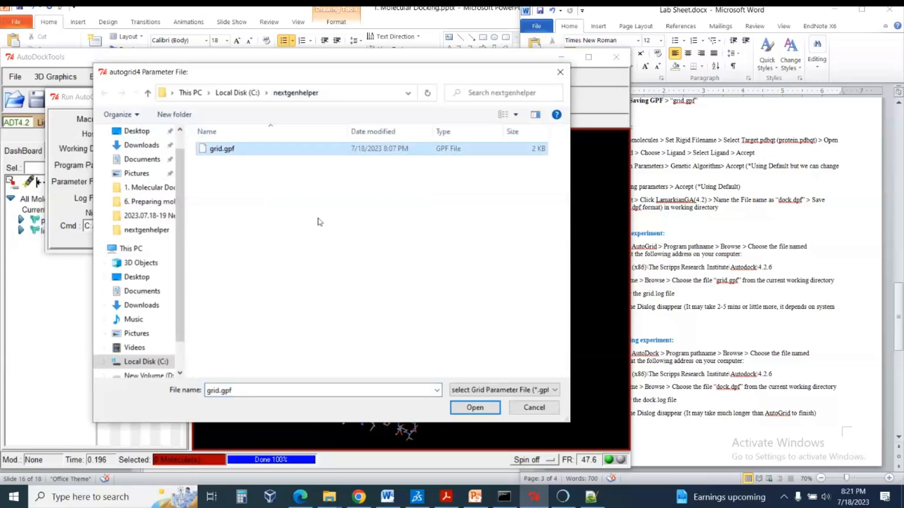
pyautogui.click(475, 408)
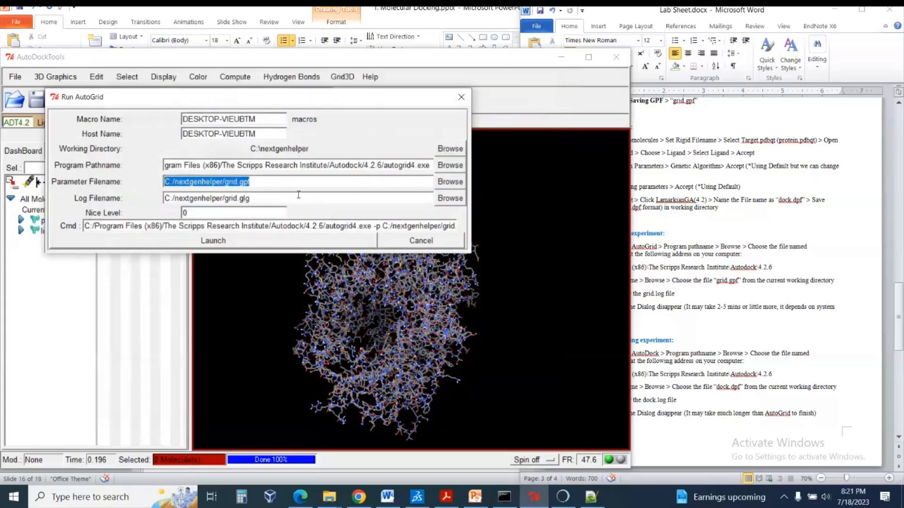
# Review the log filename, launch the AutoGrid run and dismiss the process manager.
pyautogui.moveTo(251, 198); pyautogui.dragTo(164, 203)
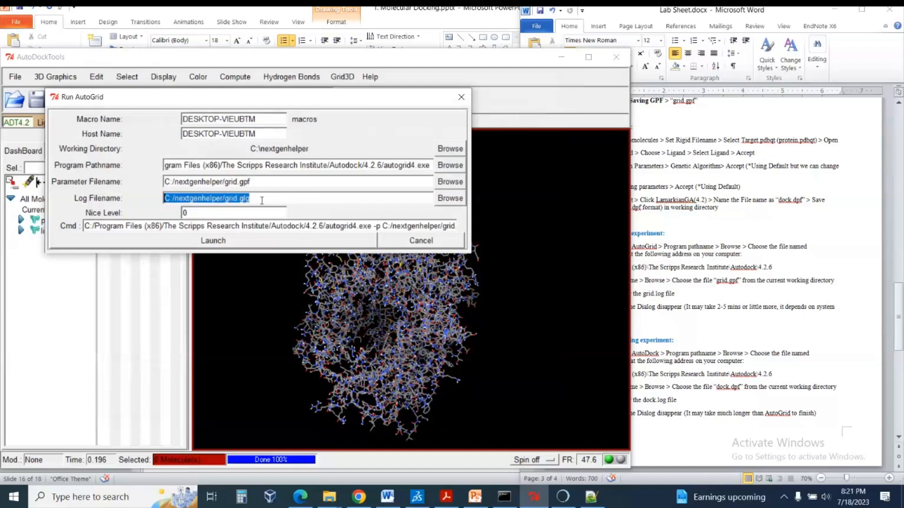
pyautogui.click(254, 198)
pyautogui.moveTo(251, 198); pyautogui.dragTo(224, 198)
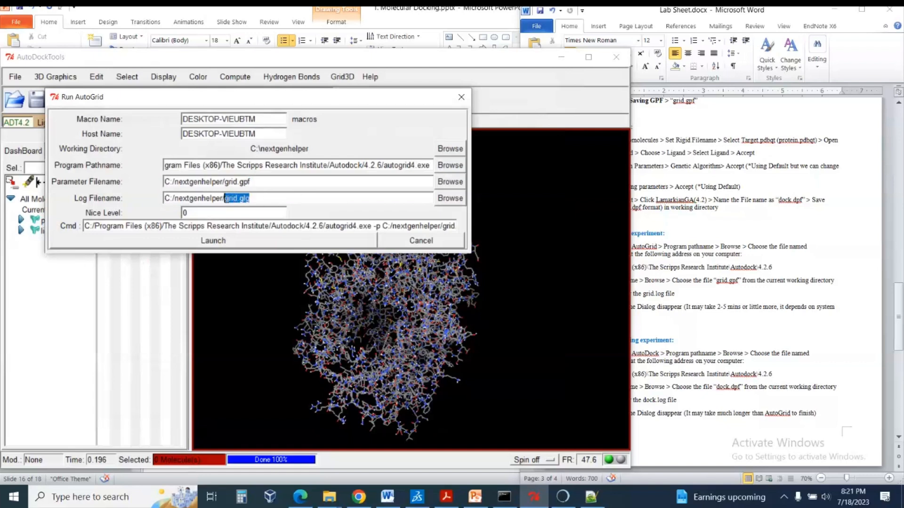
pyautogui.click(267, 198)
pyautogui.click(214, 240)
pyautogui.click(126, 149)
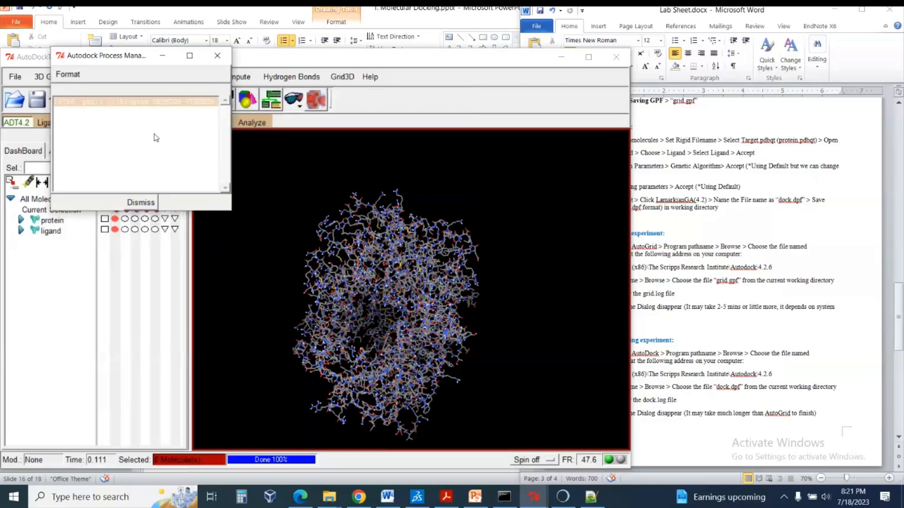
pyautogui.click(141, 202)
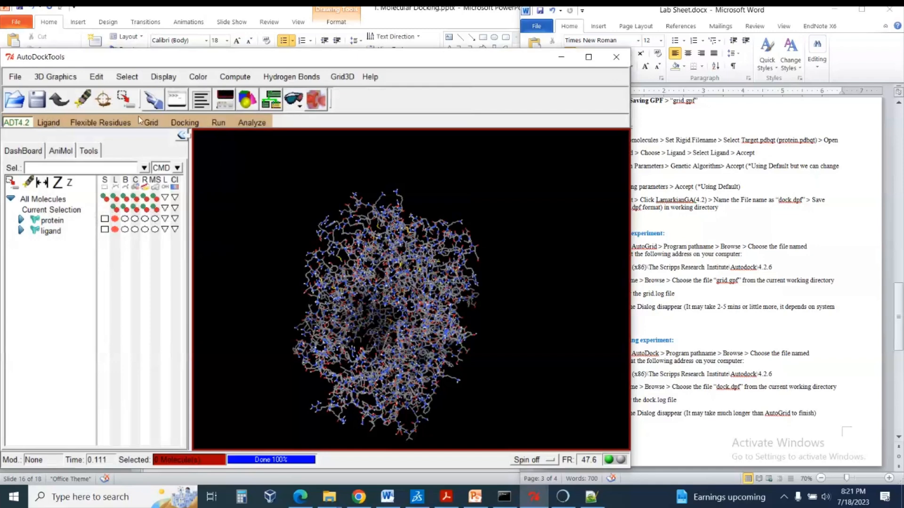
# Switch to the nextgenhelper folder in File Explorer and examine the AutoGrid output files.
pyautogui.click(338, 504)
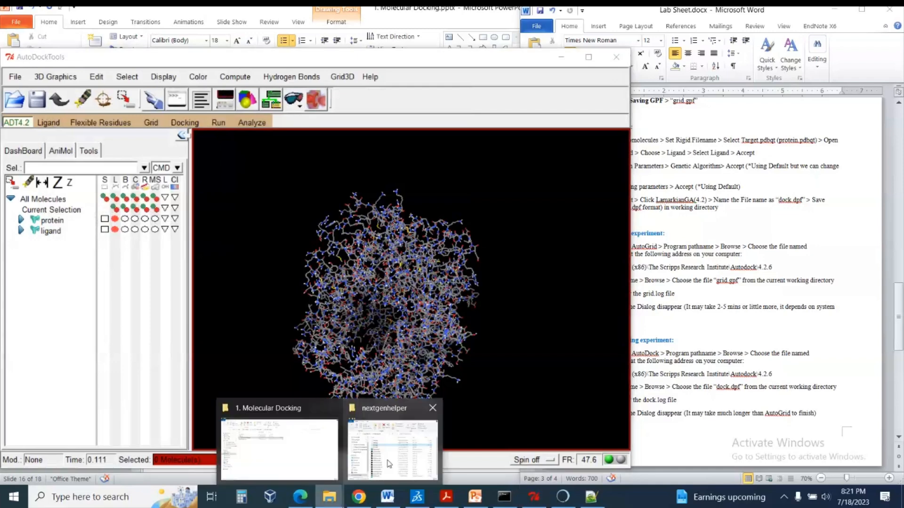
pyautogui.click(389, 464)
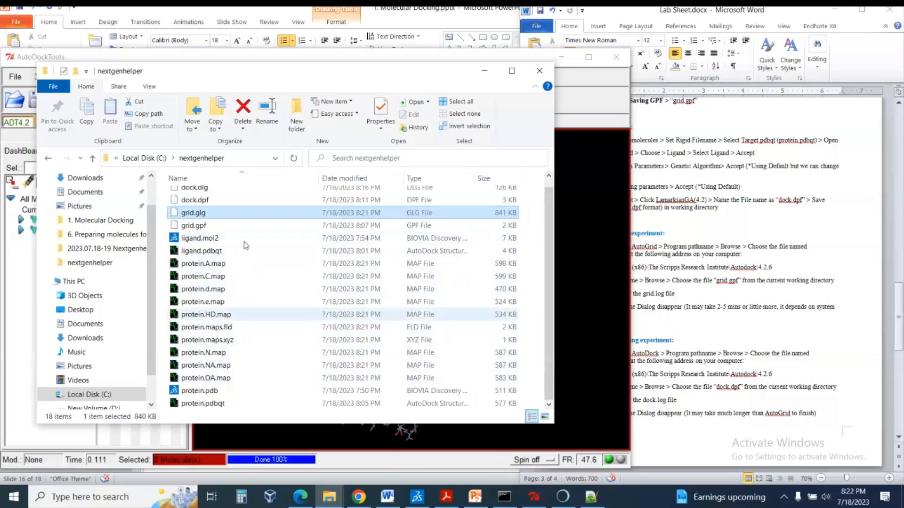
pyautogui.scroll(1, 241, 329)
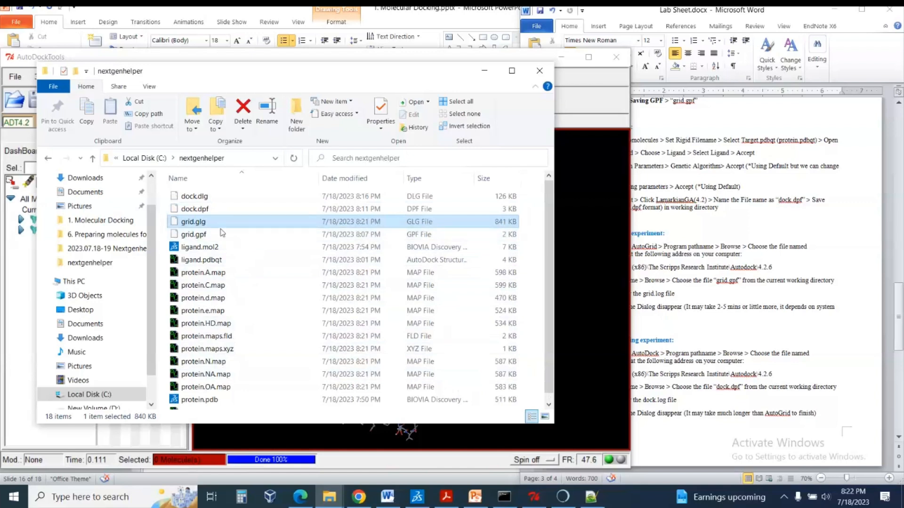
# Open grid.glg from the nextgenhelper folder in Notepad++ and reload its contents.
pyautogui.click(193, 235)
pyautogui.click(189, 225)
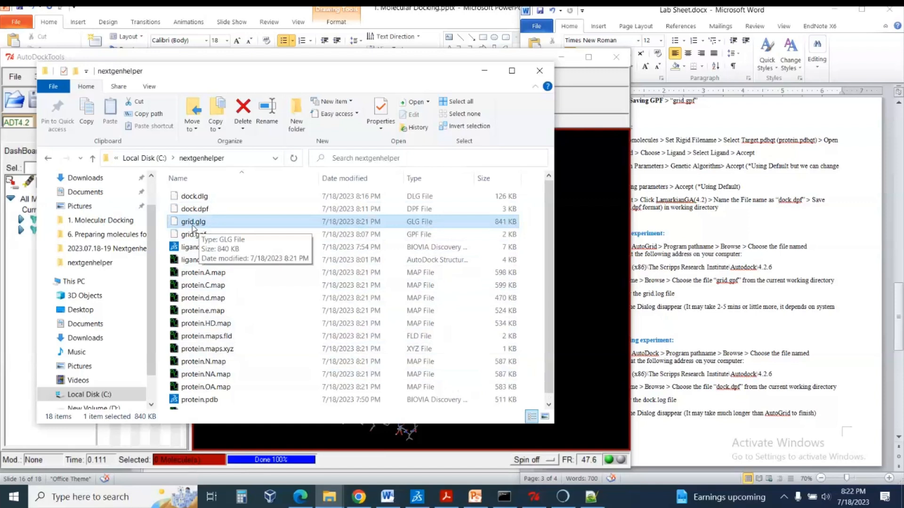
pyautogui.rightClick(195, 226)
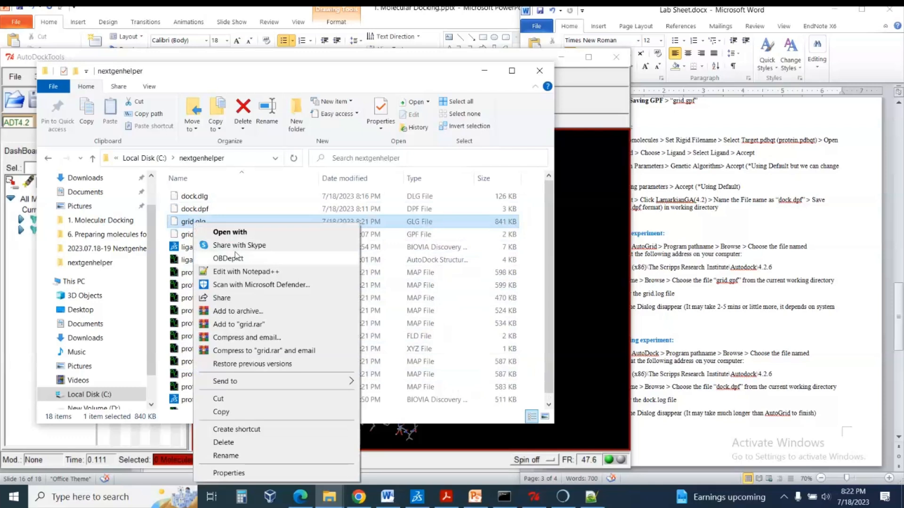
pyautogui.click(279, 272)
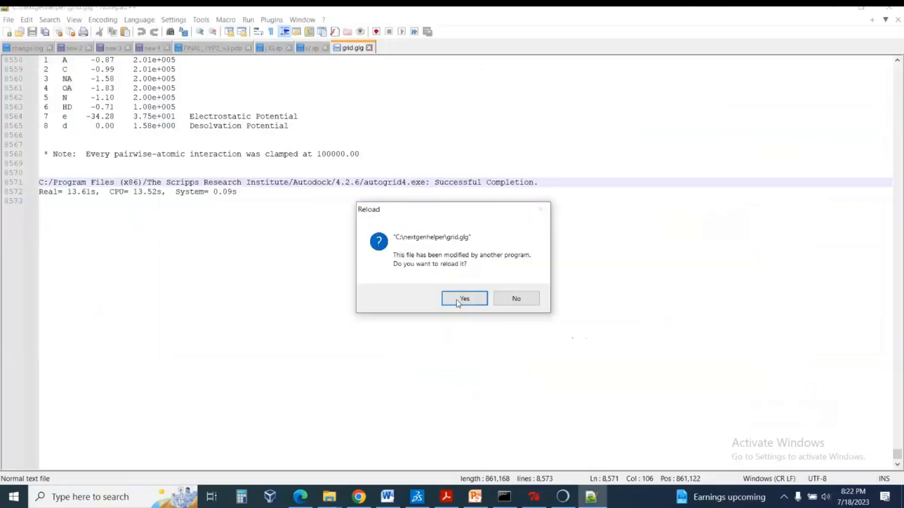
pyautogui.click(459, 300)
# Examine the closing lines of grid.glg for the AutoGrid completion status, and close Notepad++.
pyautogui.scroll(12, 459, 300)
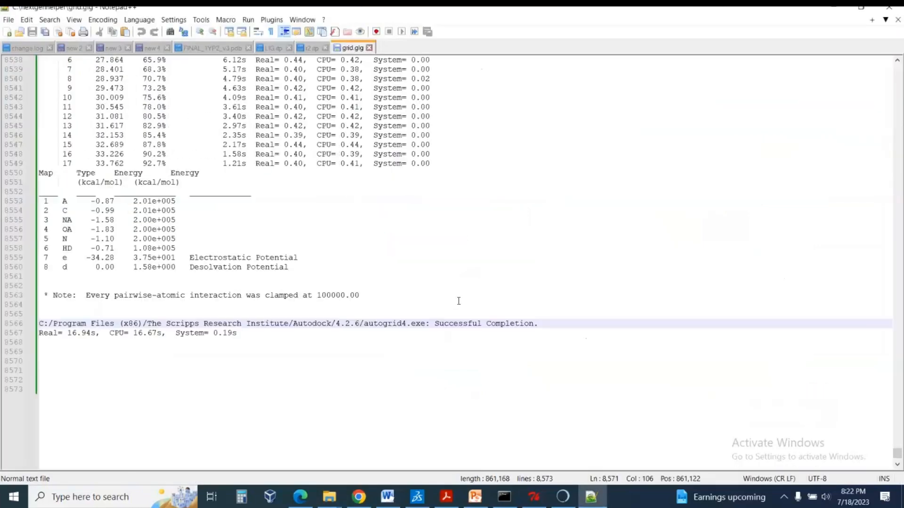
pyautogui.moveTo(897, 452)
pyautogui.mouseDown()
pyautogui.moveTo(887, 87)
pyautogui.moveTo(896, 113)
pyautogui.moveTo(894, 452)
pyautogui.mouseUp()
pyautogui.scroll(-20, 662, 339)
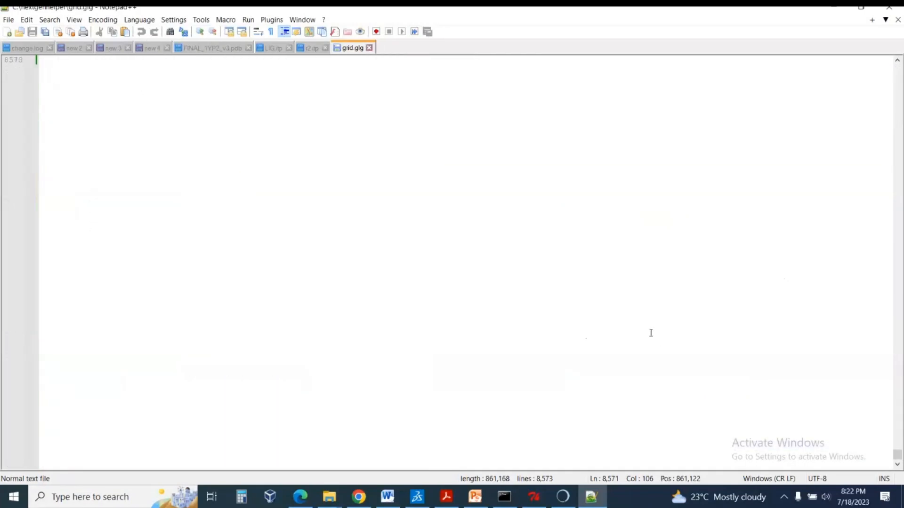
pyautogui.scroll(10, 559, 300)
pyautogui.moveTo(352, 326); pyautogui.dragTo(400, 333)
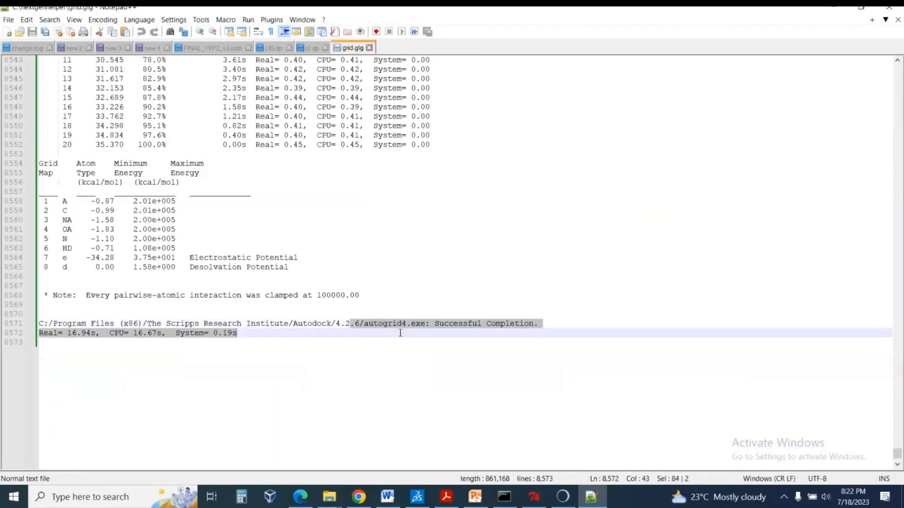
pyautogui.click(400, 333)
pyautogui.moveTo(436, 323); pyautogui.dragTo(534, 324)
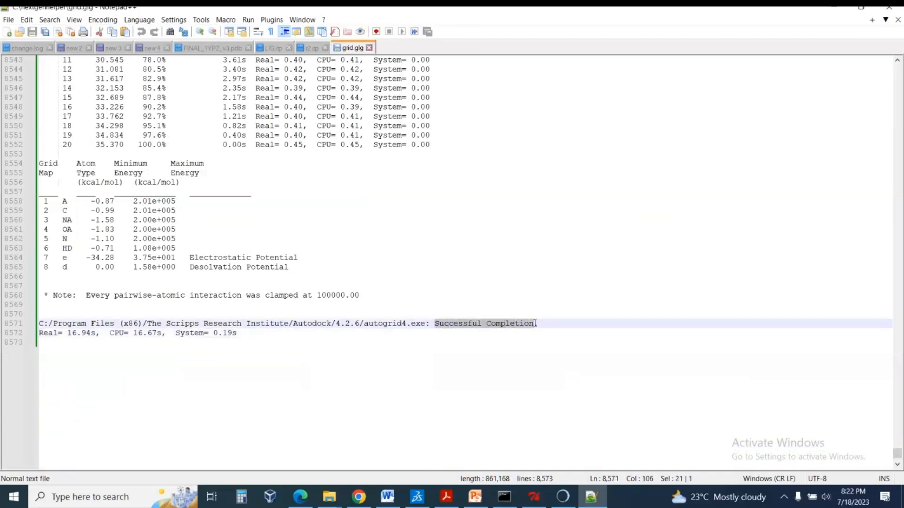
pyautogui.click(894, 8)
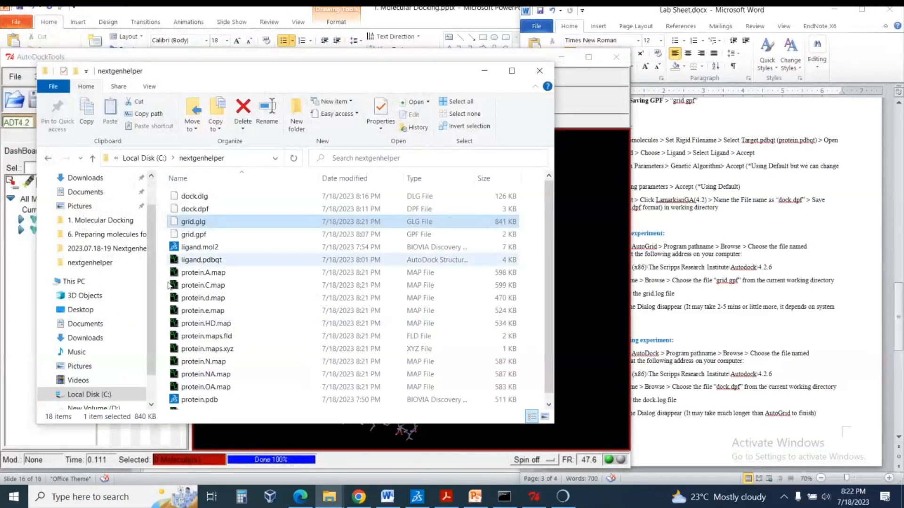
# Return to AutoDockTools, open the Run AutoDock dialog and review its program pathname.
pyautogui.click(485, 71)
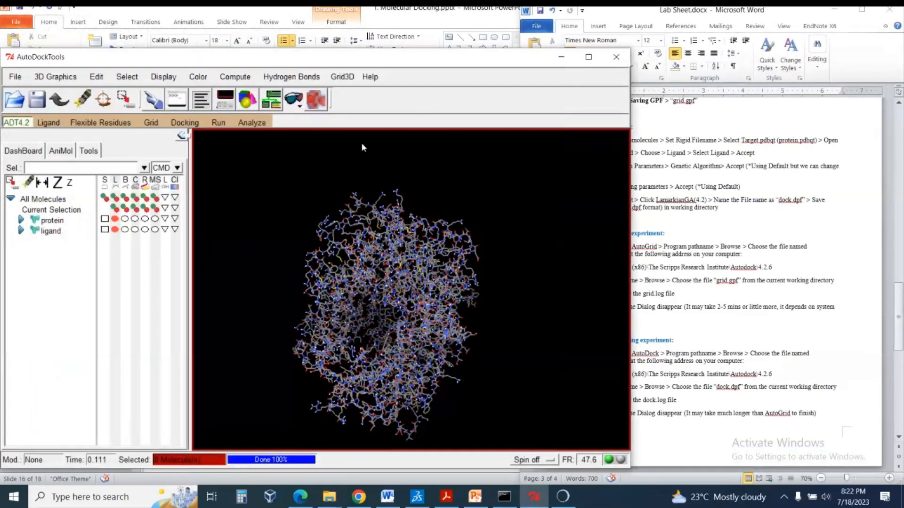
pyautogui.click(217, 123)
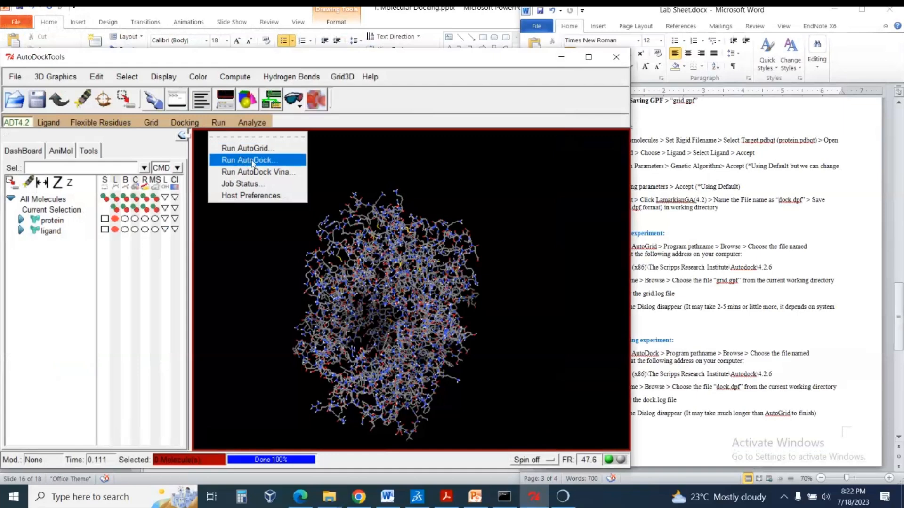
pyautogui.click(253, 162)
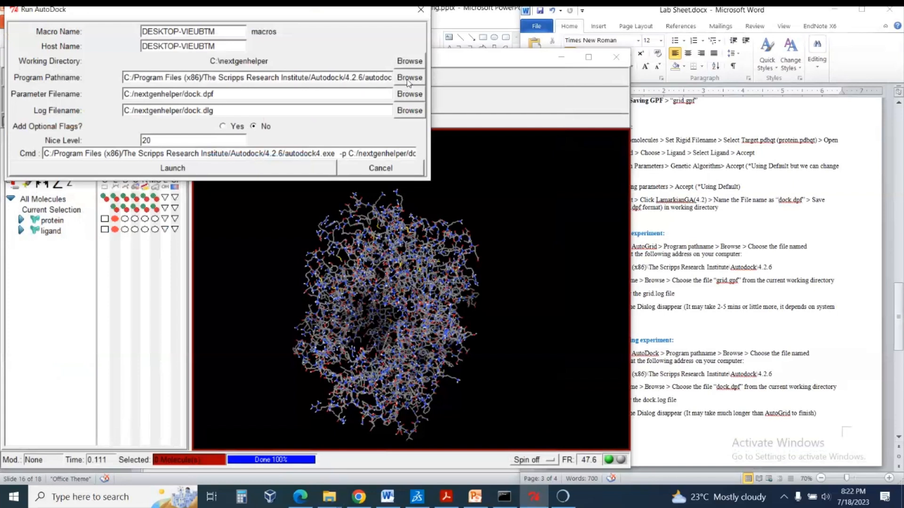
pyautogui.moveTo(123, 78); pyautogui.dragTo(394, 78)
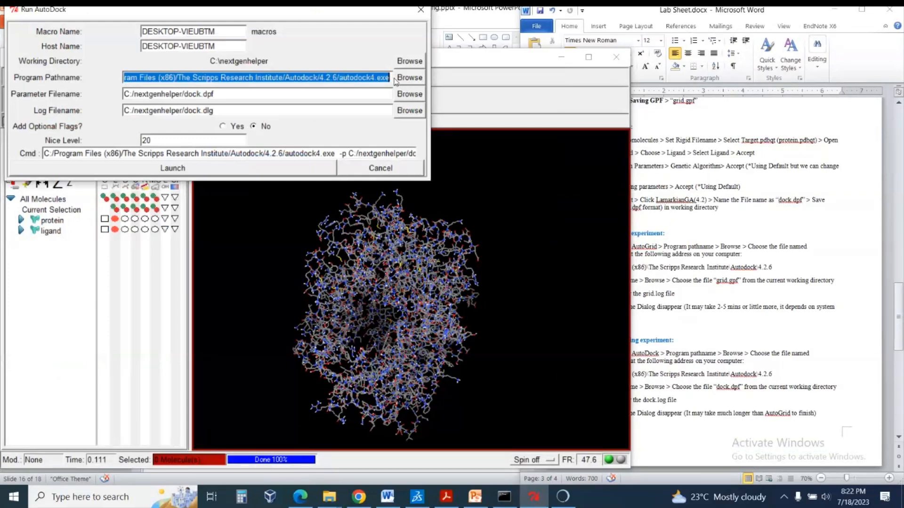
# Set the AutoDock program to autodock4.exe from C:\Program Files (x86)\The Scripps Research Institute\Autodock\4.2.6.
pyautogui.click(417, 81)
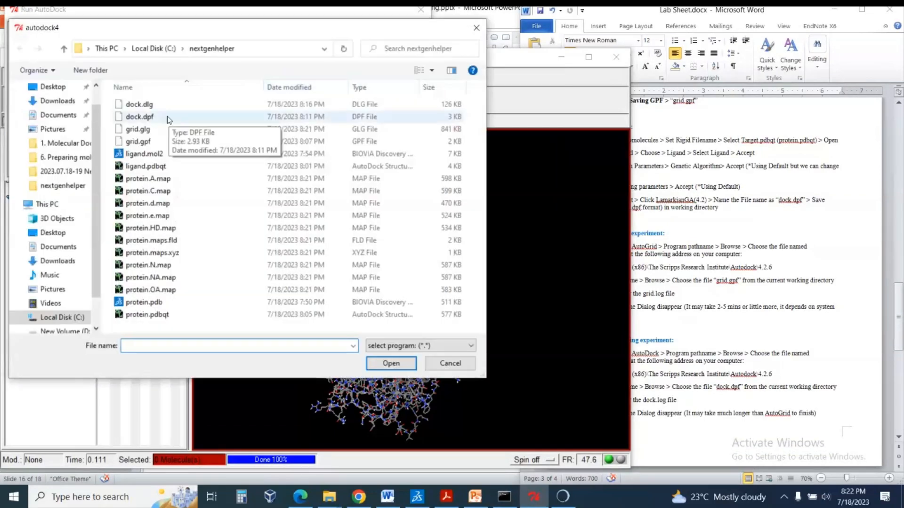
pyautogui.click(51, 205)
pyautogui.doubleClick(196, 261)
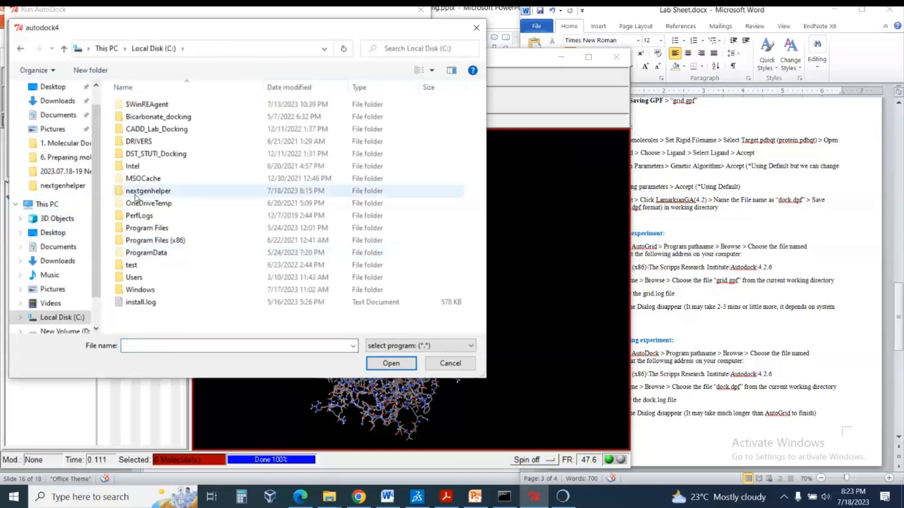
pyautogui.doubleClick(174, 247)
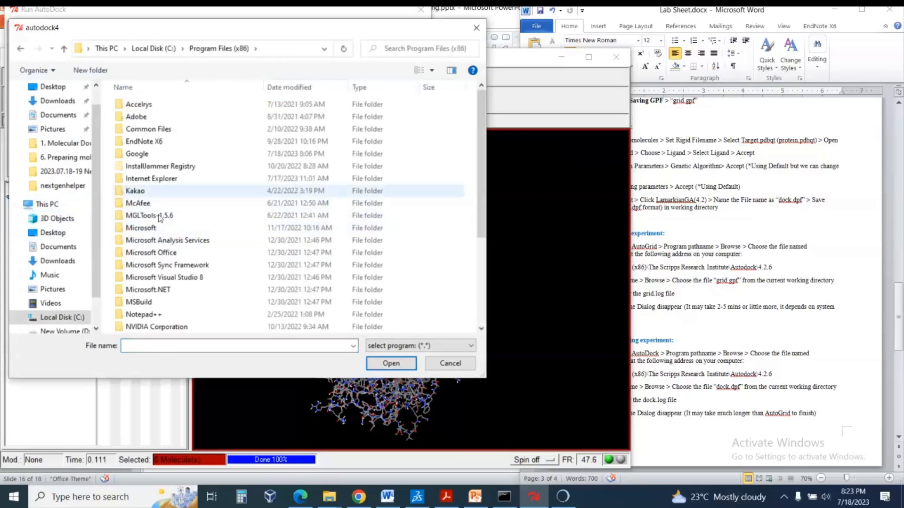
pyautogui.scroll(-4, 165, 305)
pyautogui.scroll(-1, 165, 306)
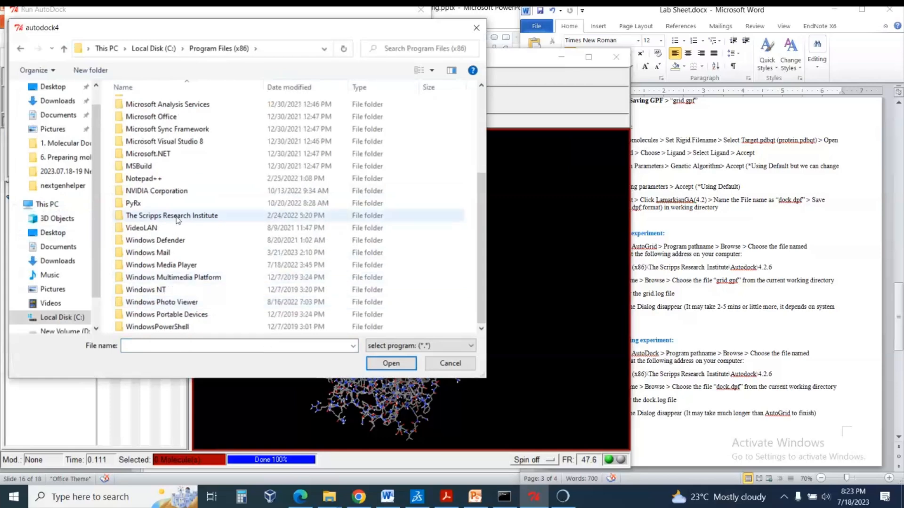
pyautogui.doubleClick(177, 217)
pyautogui.doubleClick(184, 105)
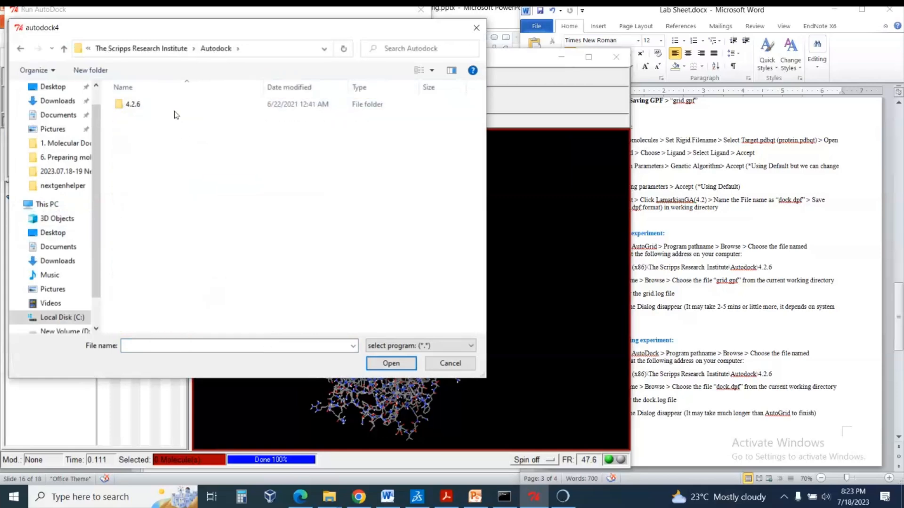
pyautogui.doubleClick(175, 105)
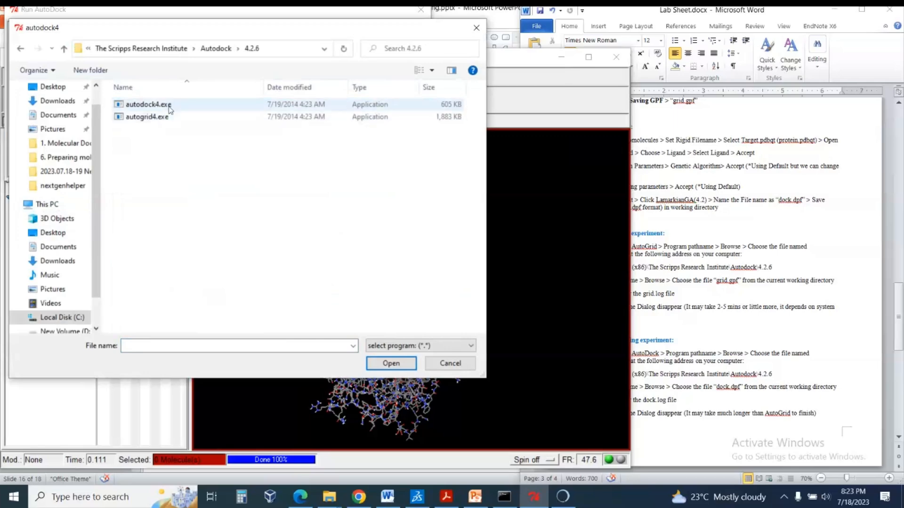
pyautogui.click(170, 106)
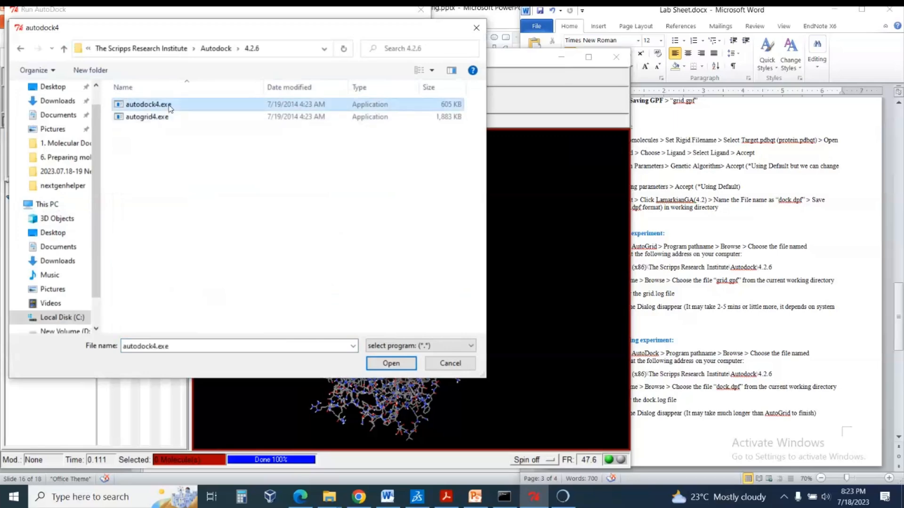
pyautogui.click(391, 364)
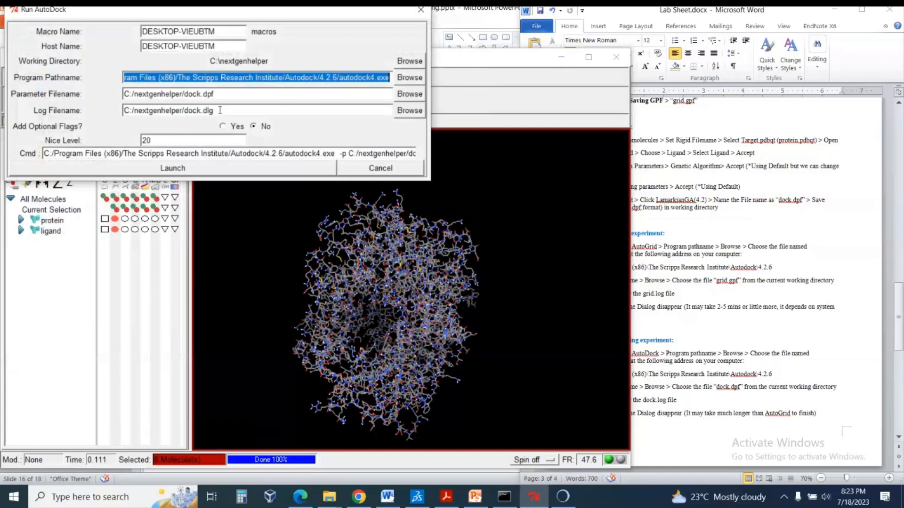
# Set the AutoDock parameter file to dock.dpf from the nextgenhelper working directory.
pyautogui.click(409, 94)
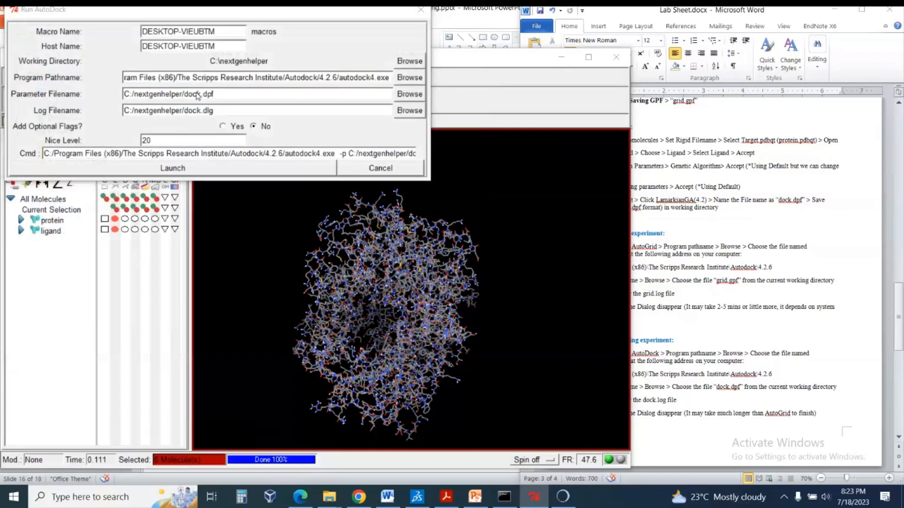
pyautogui.click(152, 105)
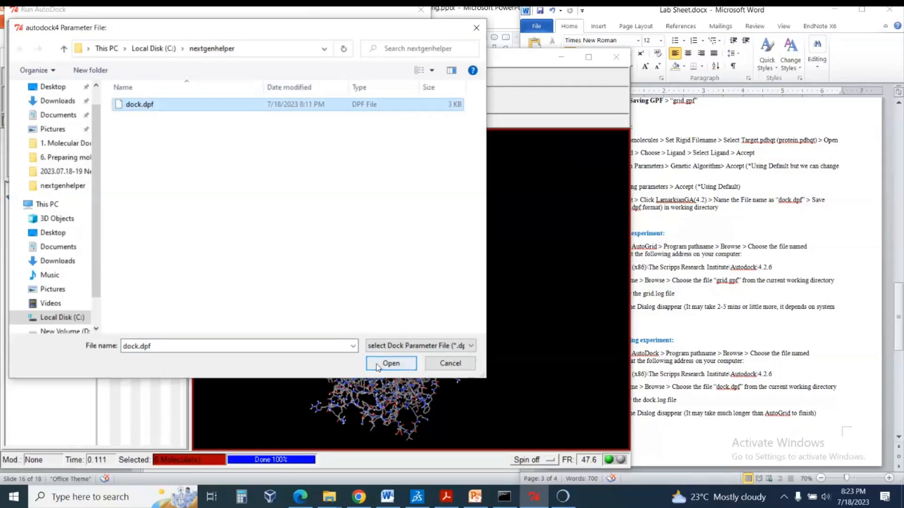
pyautogui.click(390, 363)
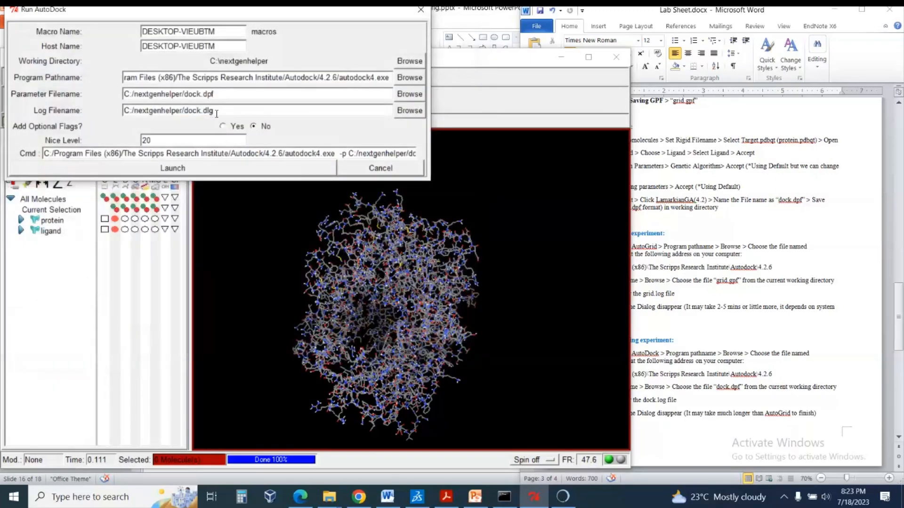
# Review the log filename and its extension in the Run AutoDock dialog, and cancel the dialog without launching.
pyautogui.moveTo(214, 111); pyautogui.dragTo(183, 111)
pyautogui.click(217, 110)
pyautogui.doubleClick(215, 111)
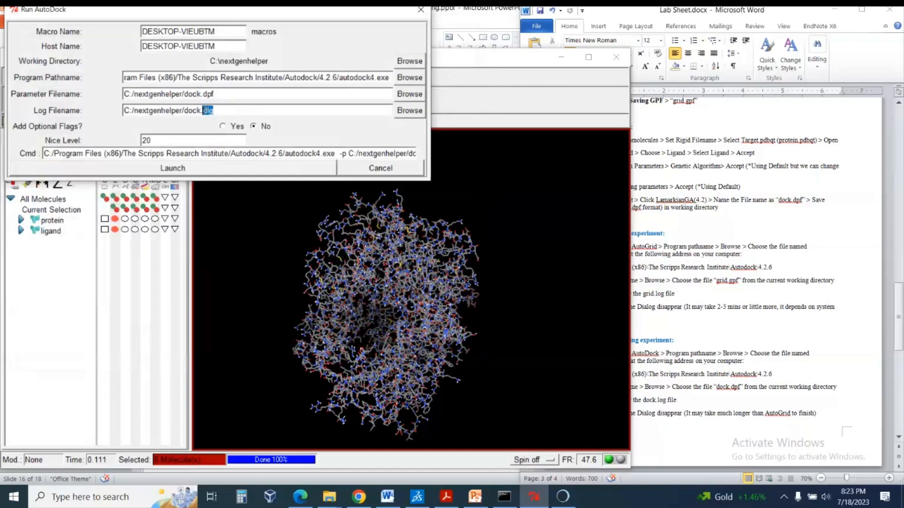
pyautogui.click(224, 110)
pyautogui.doubleClick(210, 110)
pyautogui.click(228, 111)
pyautogui.doubleClick(208, 110)
pyautogui.moveTo(191, 111); pyautogui.dragTo(188, 110)
pyautogui.moveTo(189, 110); pyautogui.dragTo(184, 110)
pyautogui.click(265, 111)
pyautogui.click(408, 170)
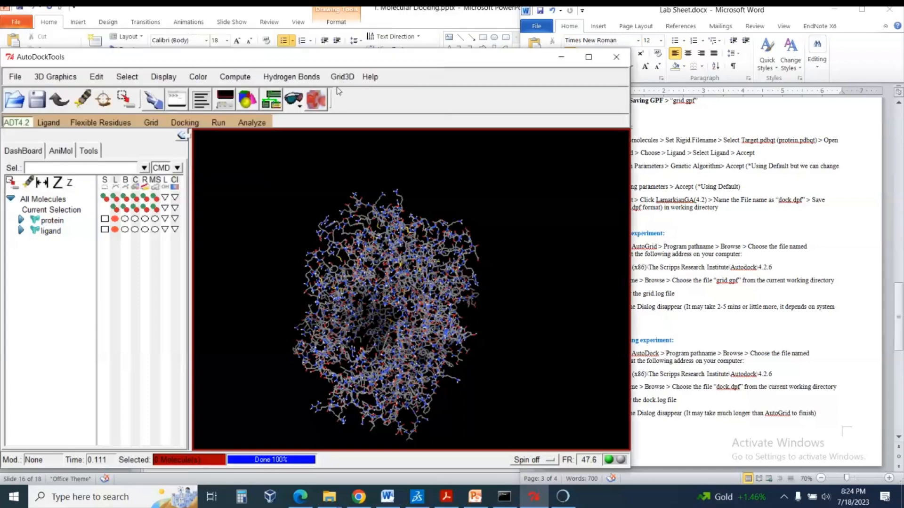
# Switch to the nextgenhelper folder in File Explorer and locate the docking log file dock.dlg.
pyautogui.click(329, 496)
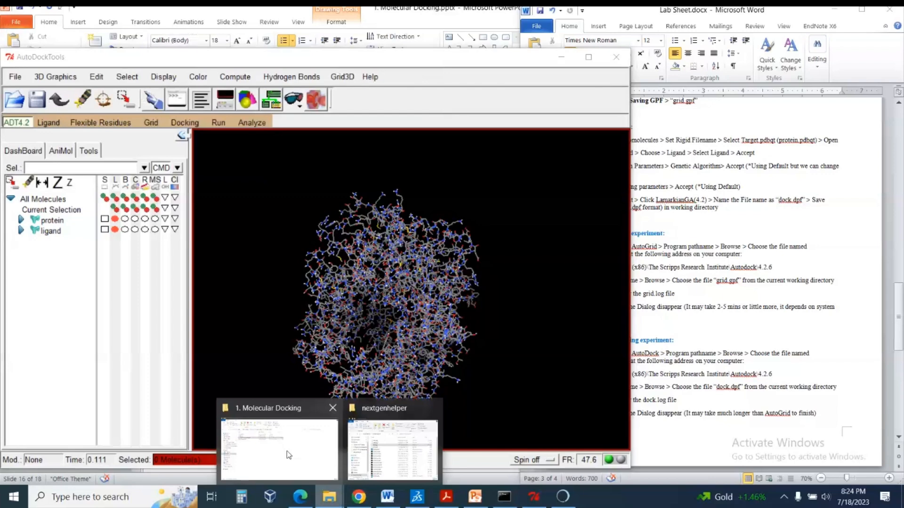
pyautogui.click(392, 450)
pyautogui.click(201, 197)
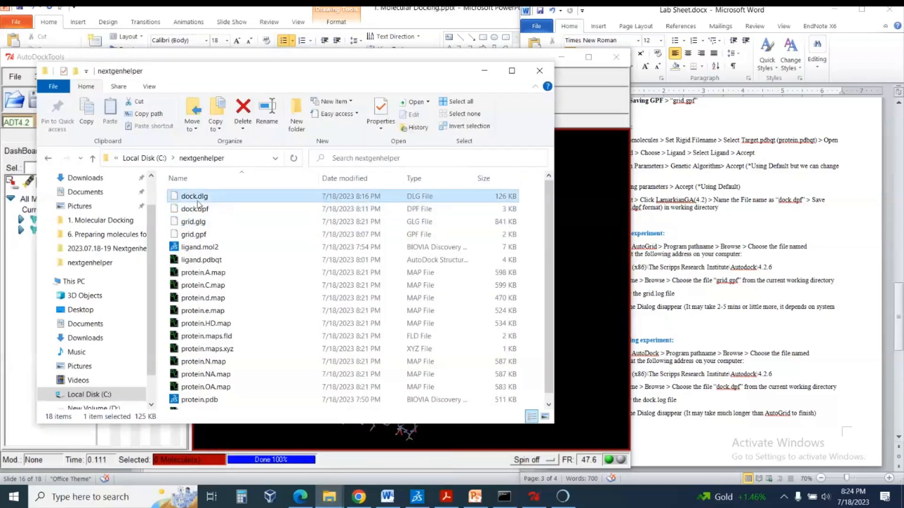
pyautogui.rightClick(203, 199)
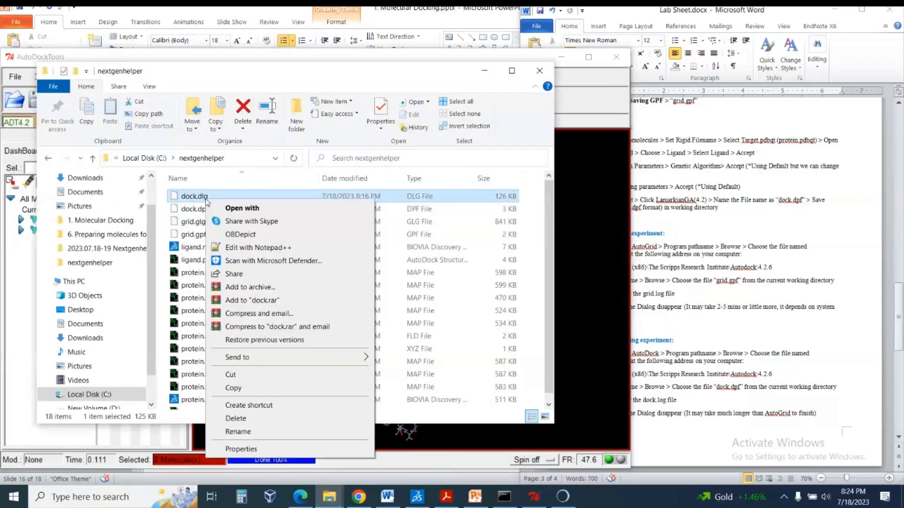
pyautogui.click(191, 205)
pyautogui.click(203, 198)
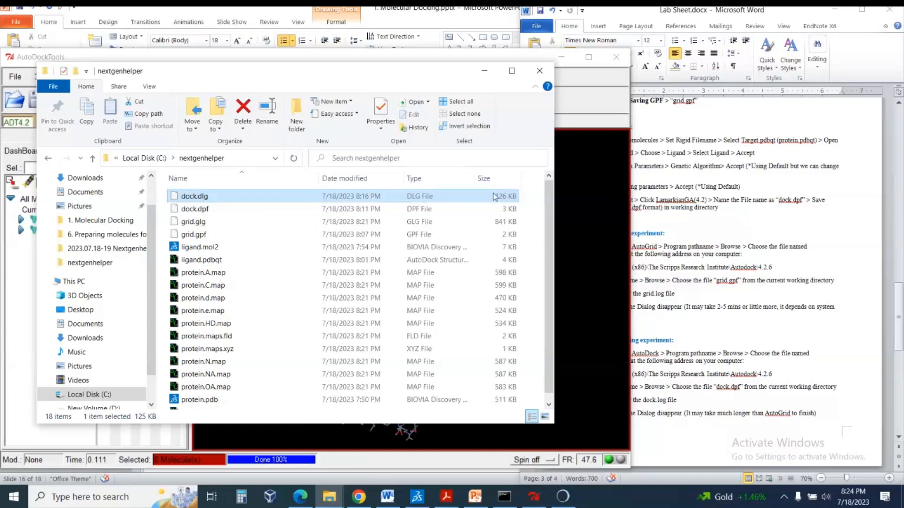
pyautogui.rightClick(203, 199)
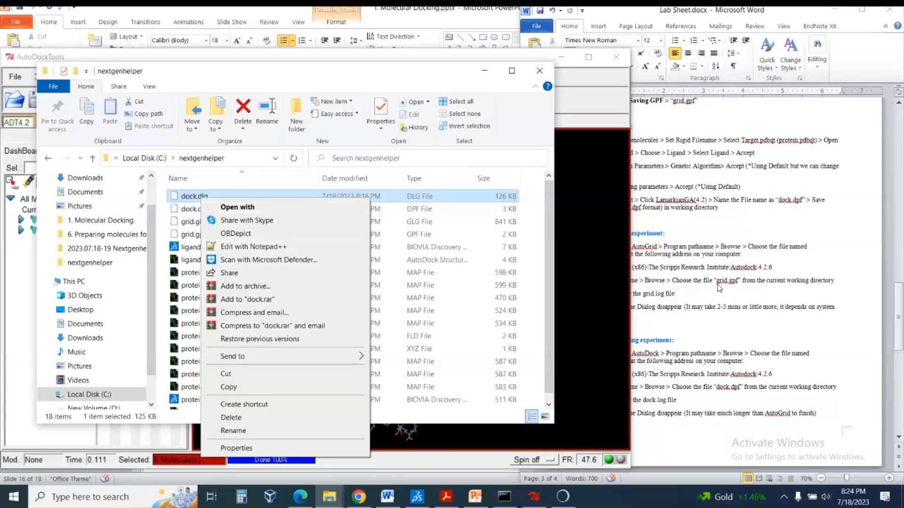
pyautogui.click(285, 247)
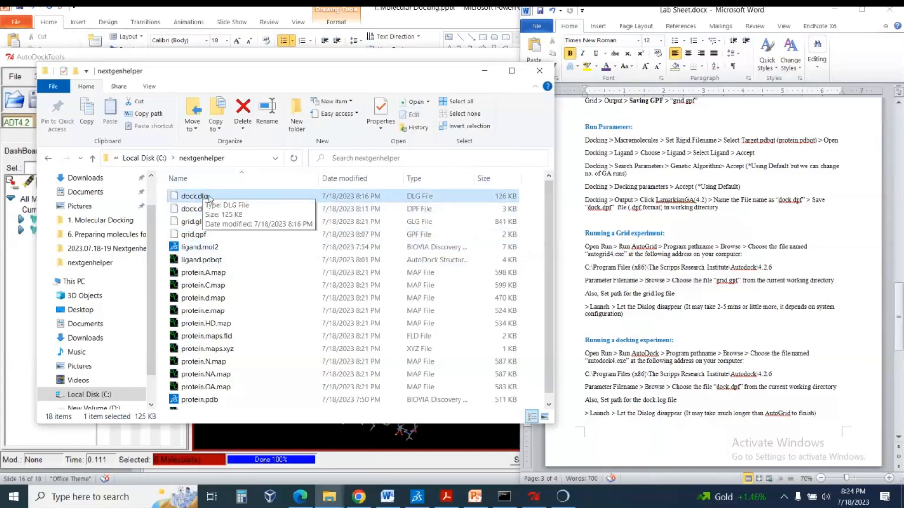
# Review the lab sheet's instructions in Word for analyzing docking results using the DLG file.
pyautogui.scroll(-15, 793, 262)
pyautogui.scroll(-1, 793, 262)
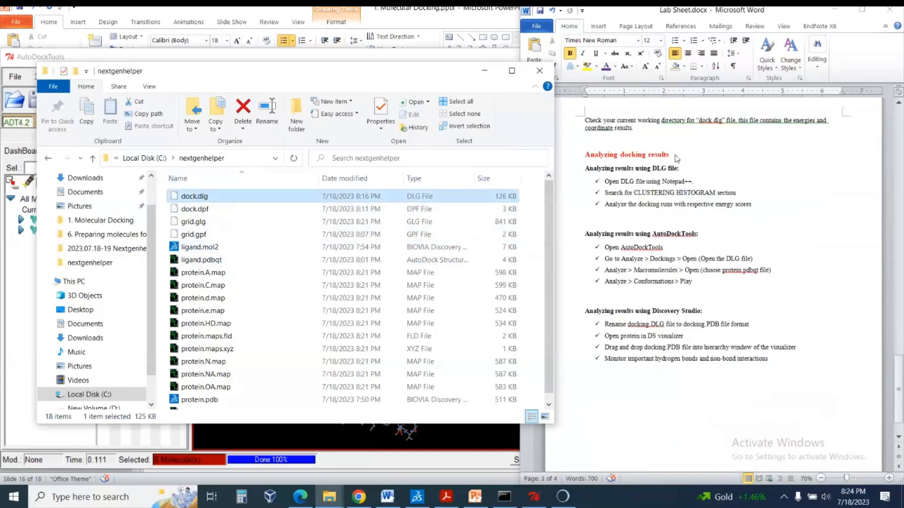
pyautogui.click(674, 152)
pyautogui.moveTo(585, 168); pyautogui.dragTo(683, 168)
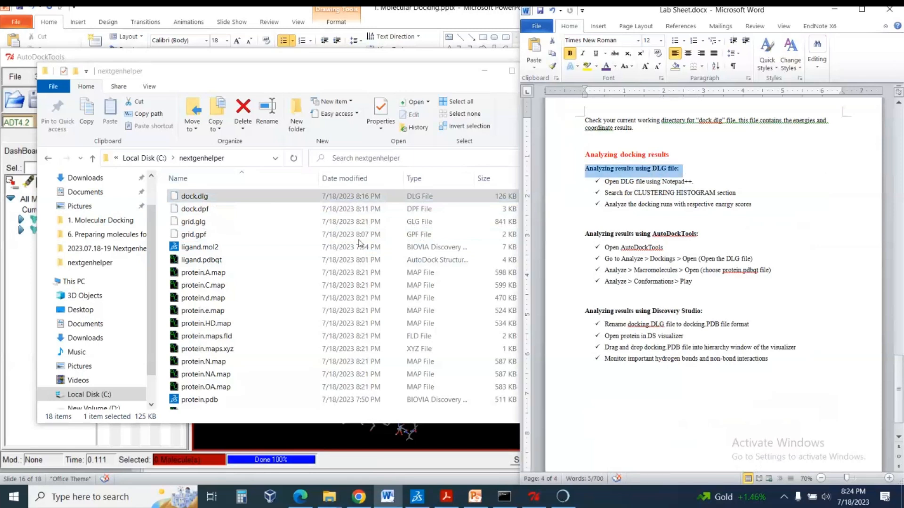
# Open dock.dlg from the nextgenhelper folder in Notepad++.
pyautogui.click(203, 197)
pyautogui.rightClick(203, 197)
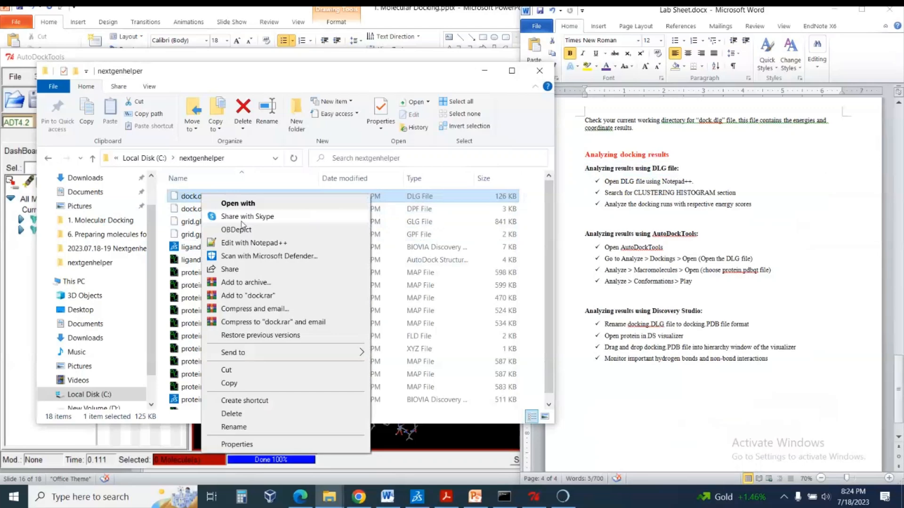
pyautogui.click(261, 242)
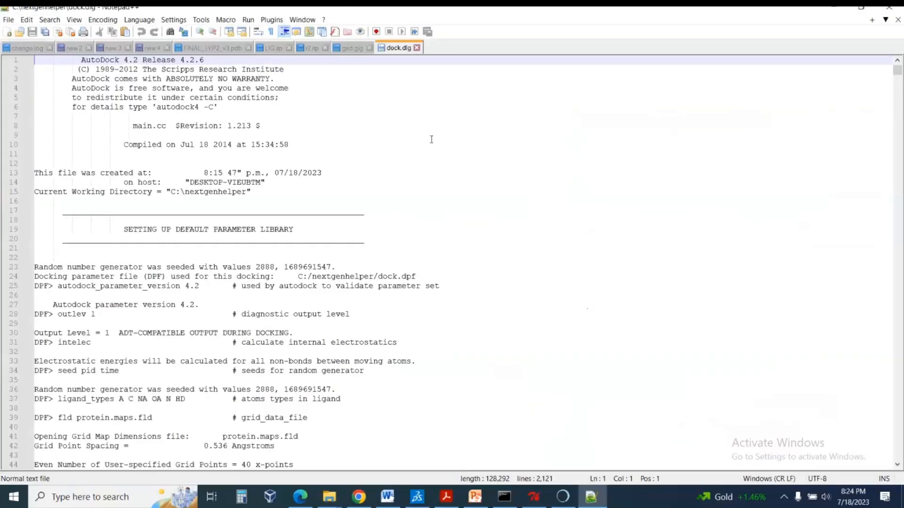
# Find the CLUSTERING HISTOGRAM section in dock.dlg and highlight its heading.
pyautogui.scroll(-20, 432, 140)
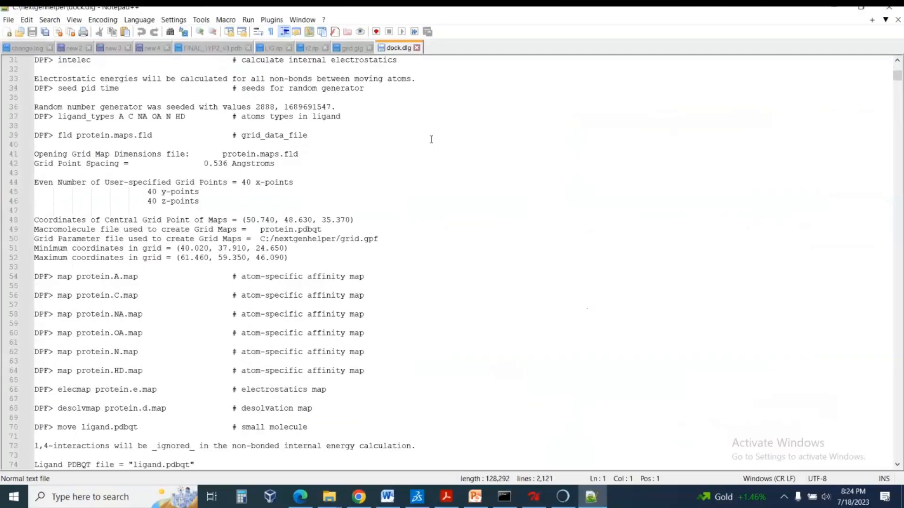
pyautogui.scroll(-20, 432, 145)
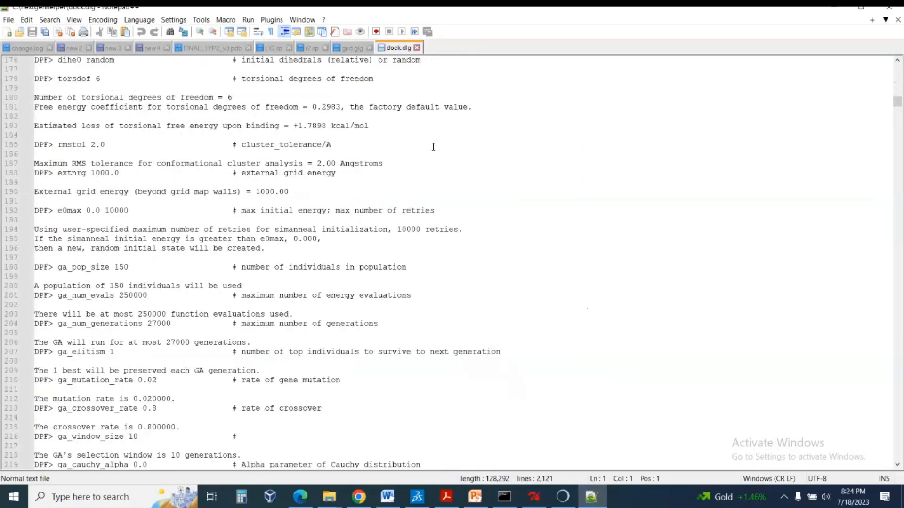
pyautogui.scroll(-20, 433, 151)
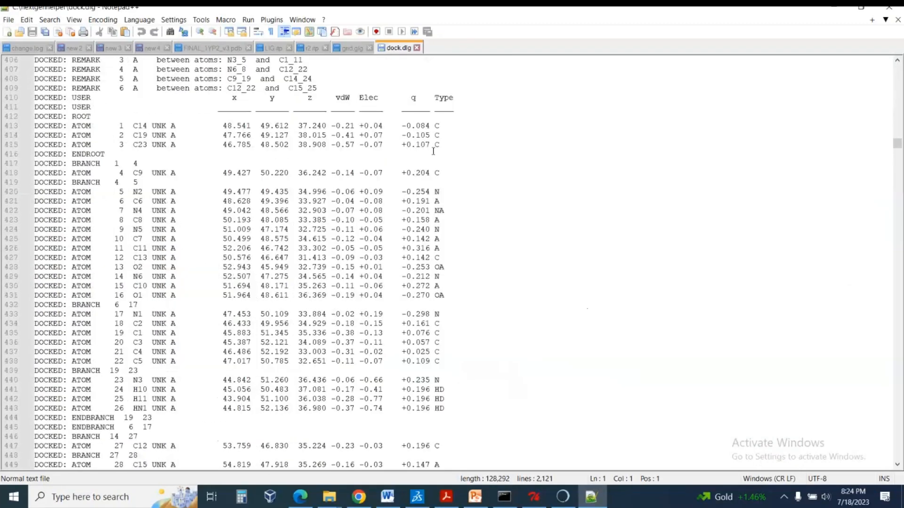
pyautogui.scroll(-20, 433, 152)
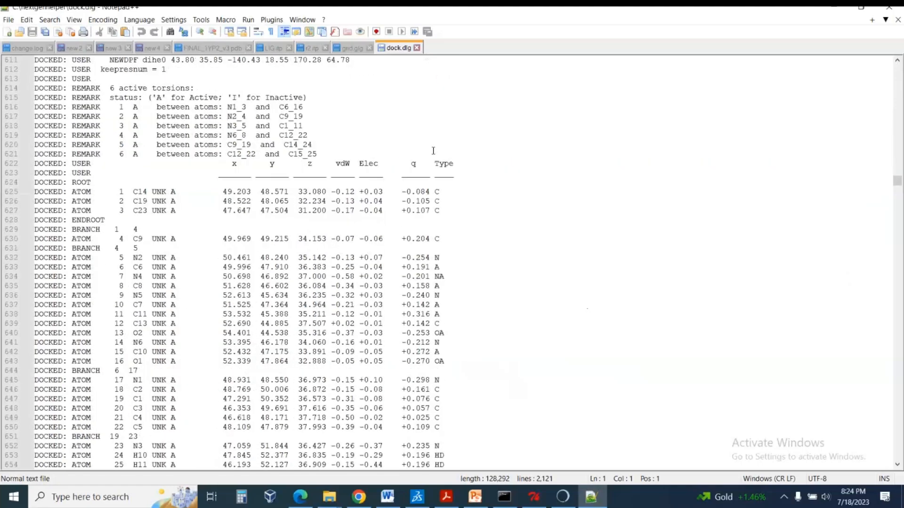
pyautogui.scroll(-13, 456, 221)
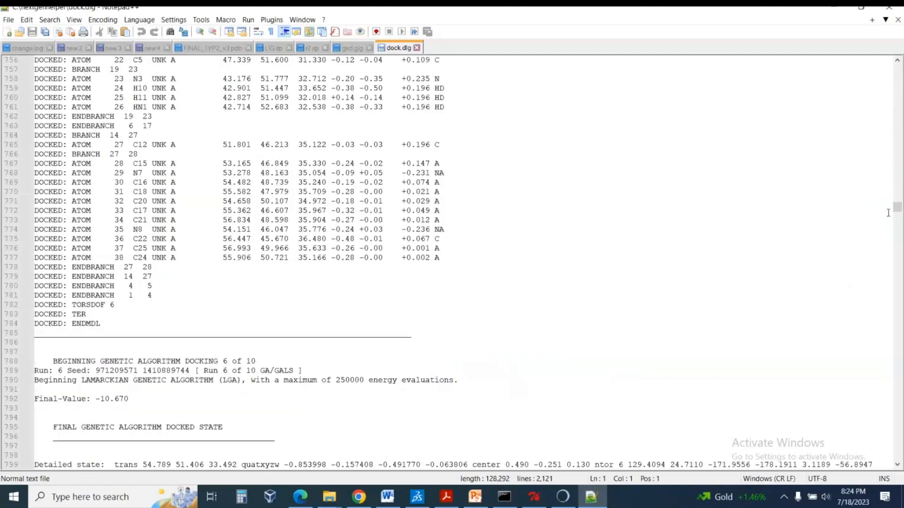
pyautogui.moveTo(899, 210); pyautogui.dragTo(898, 312)
pyautogui.scroll(3, 92, 175)
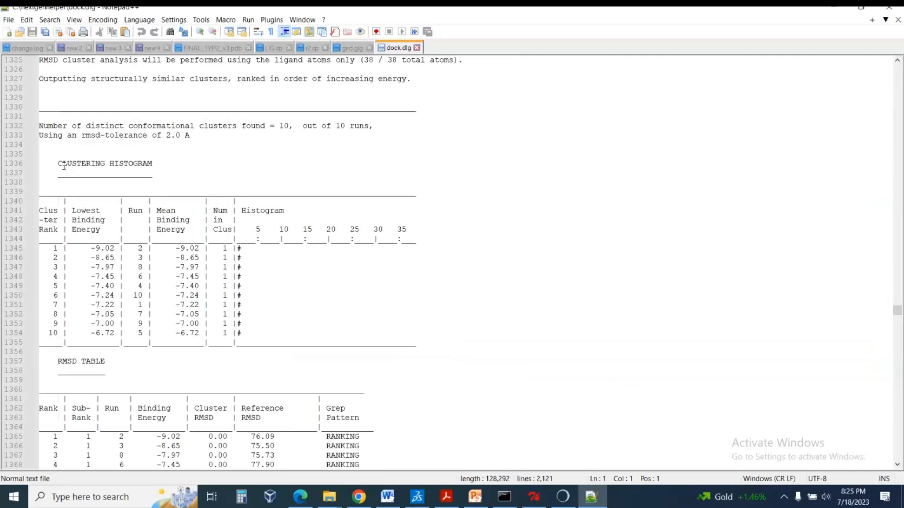
pyautogui.moveTo(63, 165); pyautogui.dragTo(167, 166)
pyautogui.click(202, 192)
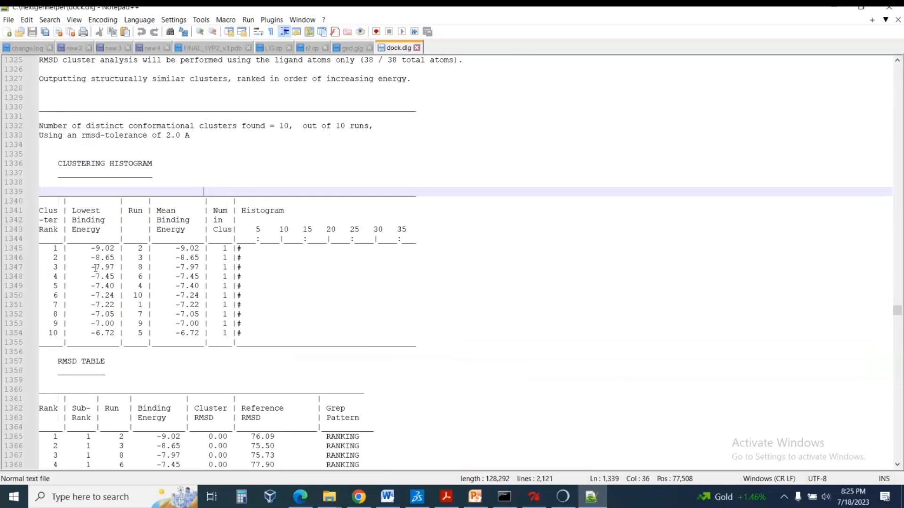
# Examine the cluster rank, lowest binding energy and run columns of the clustering histogram for all the docking runs.
pyautogui.moveTo(92, 249); pyautogui.dragTo(121, 334)
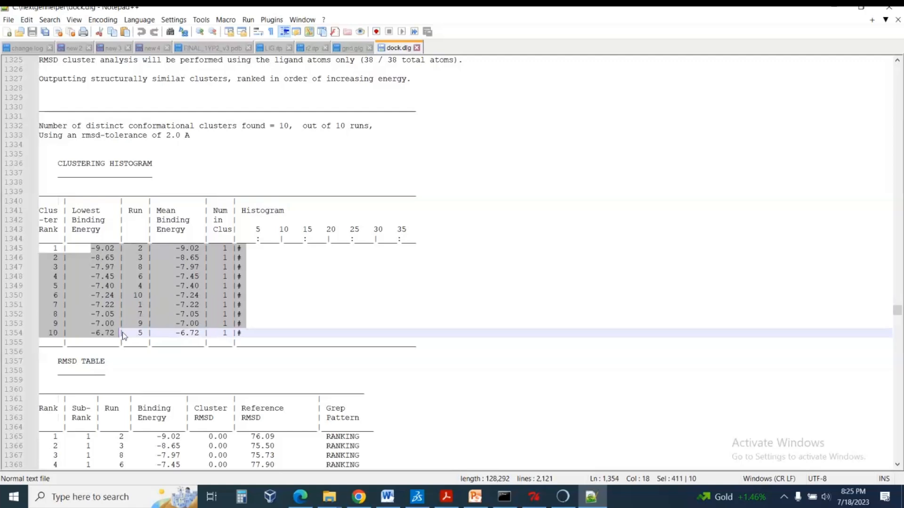
pyautogui.click(50, 334)
pyautogui.doubleClick(51, 333)
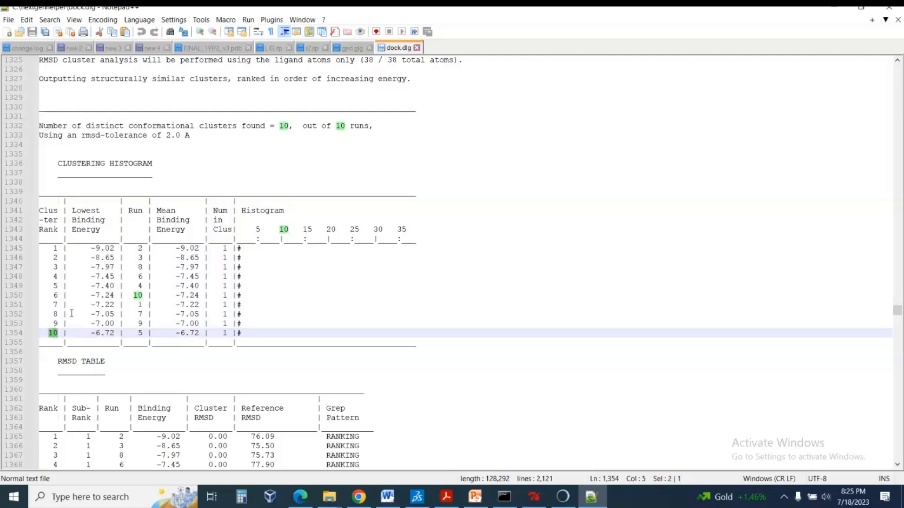
pyautogui.click(272, 287)
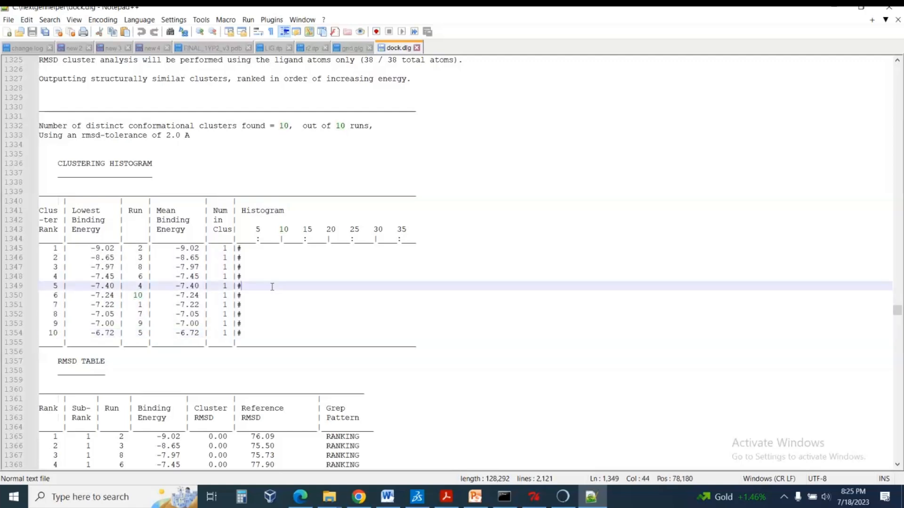
pyautogui.click(135, 248)
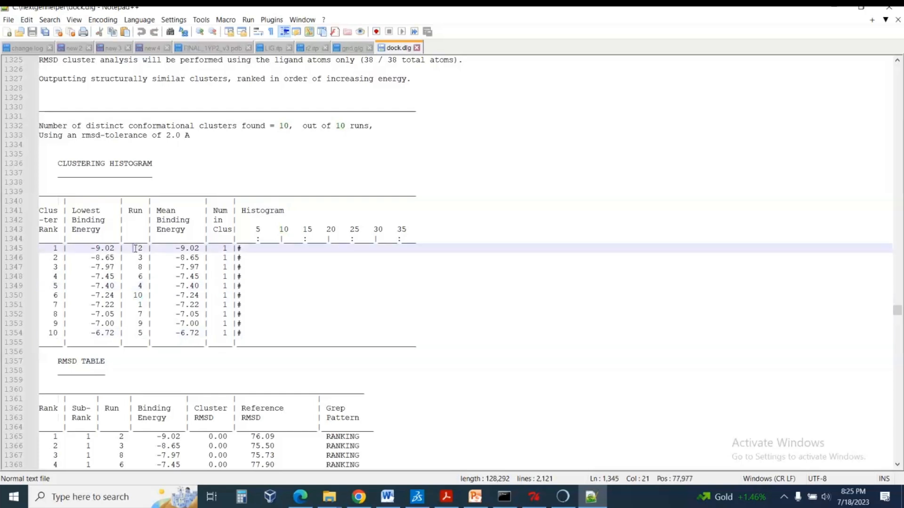
pyautogui.click(140, 296)
pyautogui.hotkey('shift', 'Right')
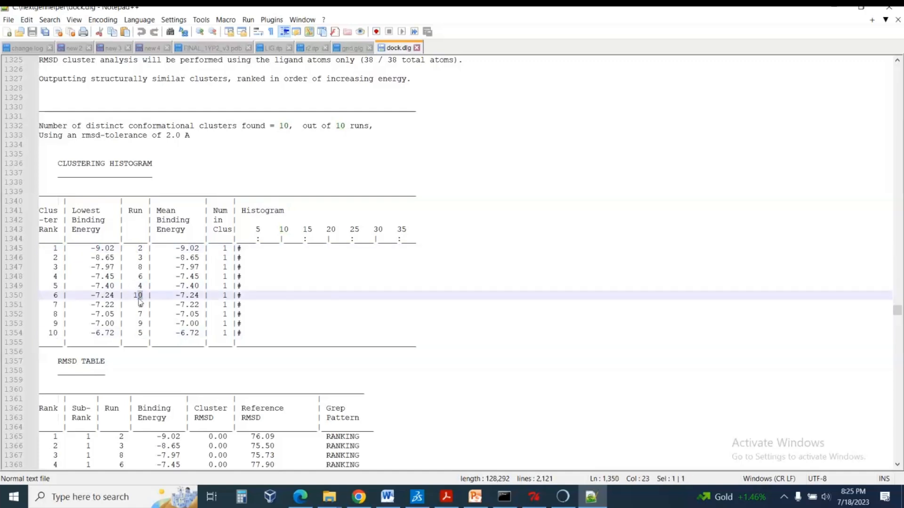
pyautogui.click(130, 251)
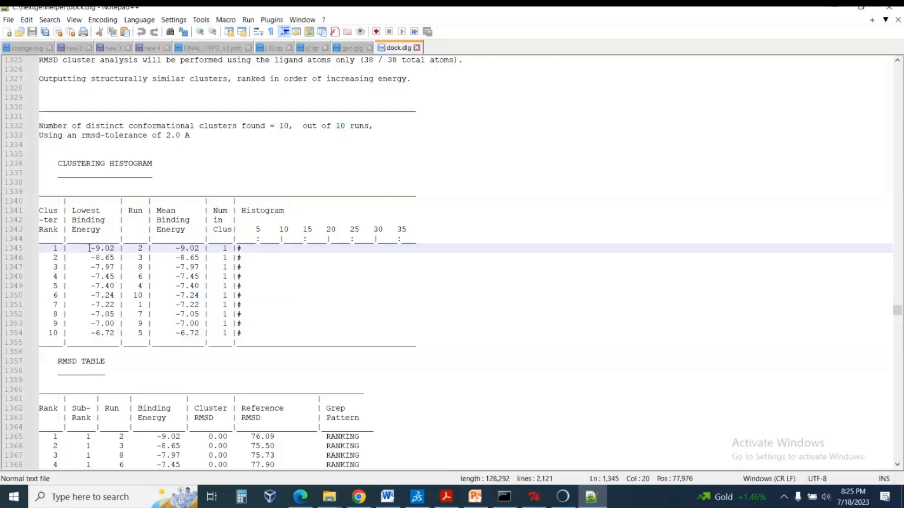
# Check the first-ranked cluster's lowest binding energy and the run that produced it in the clustering histogram.
pyautogui.moveTo(90, 248); pyautogui.dragTo(123, 255)
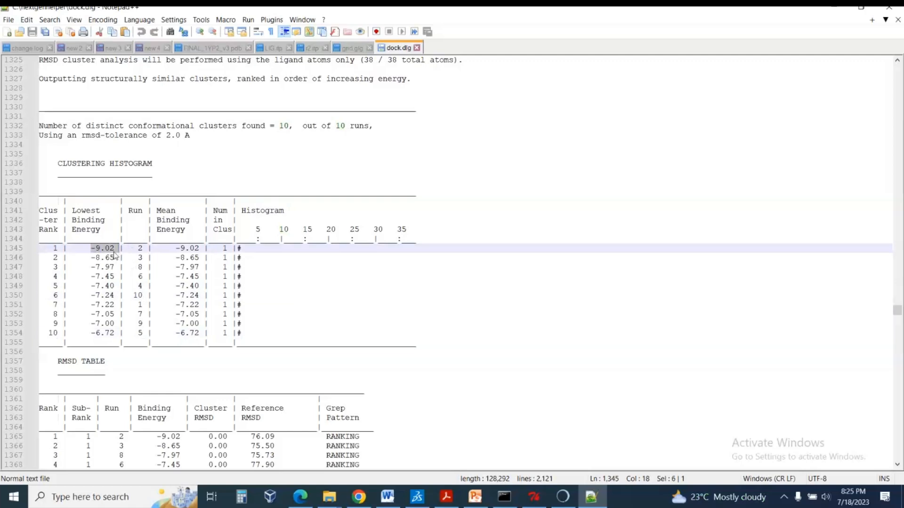
pyautogui.click(87, 248)
pyautogui.moveTo(88, 249); pyautogui.dragTo(114, 248)
pyautogui.click(139, 248)
pyautogui.doubleClick(140, 248)
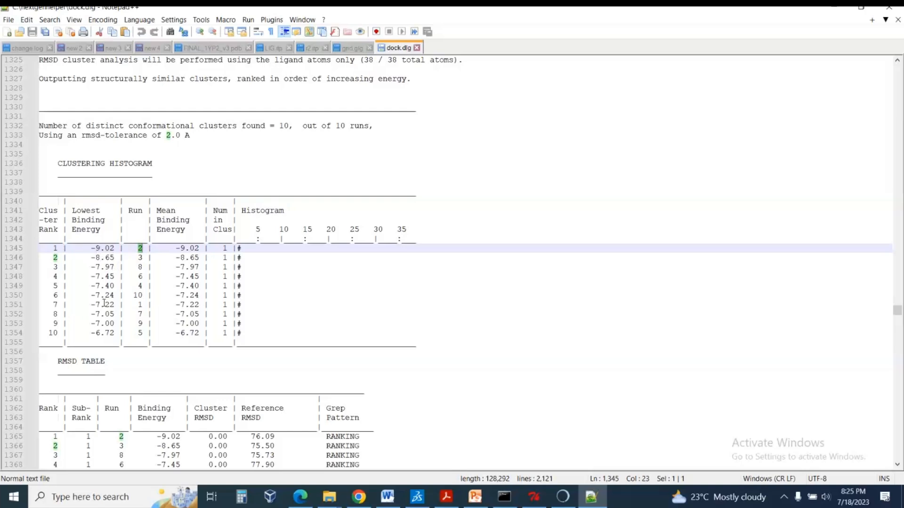
pyautogui.click(142, 258)
pyautogui.moveTo(138, 249); pyautogui.dragTo(144, 248)
pyautogui.moveTo(87, 249); pyautogui.dragTo(116, 249)
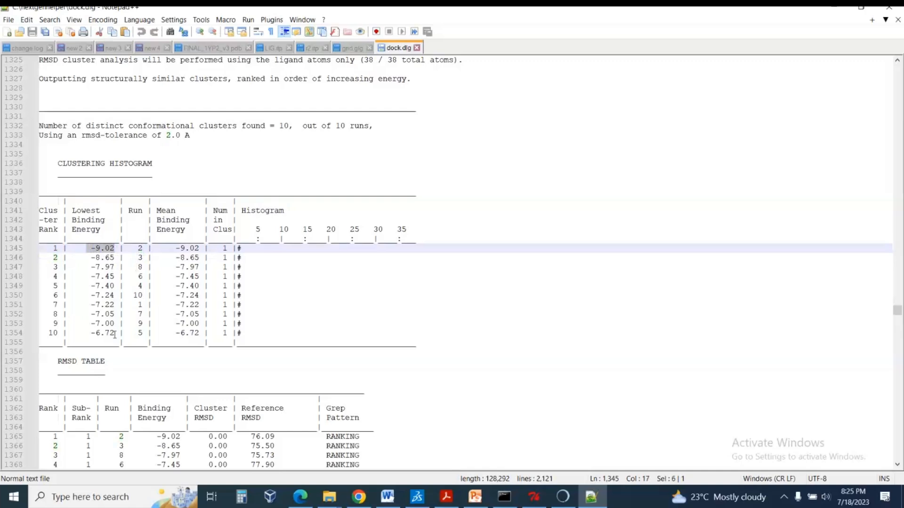
# Highlight the rank 1 row of the histogram from its lowest binding energy through its run number.
pyautogui.click(112, 257)
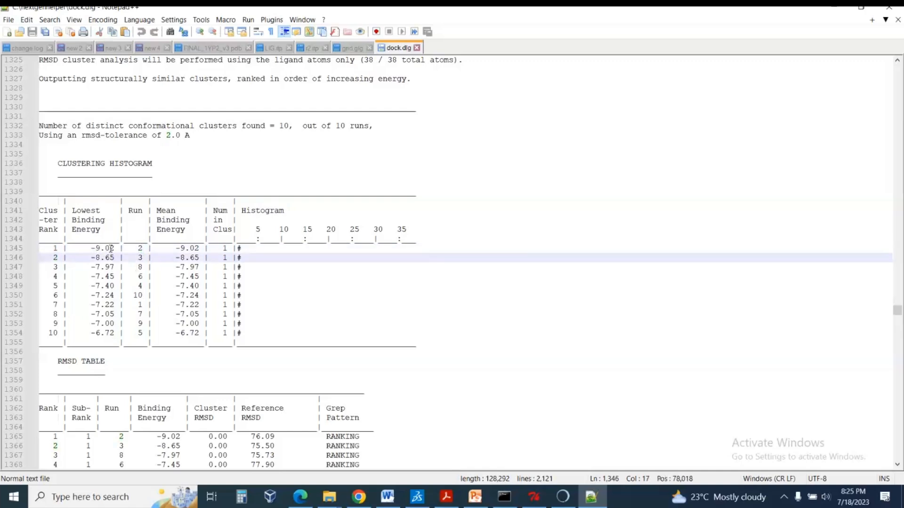
pyautogui.click(111, 248)
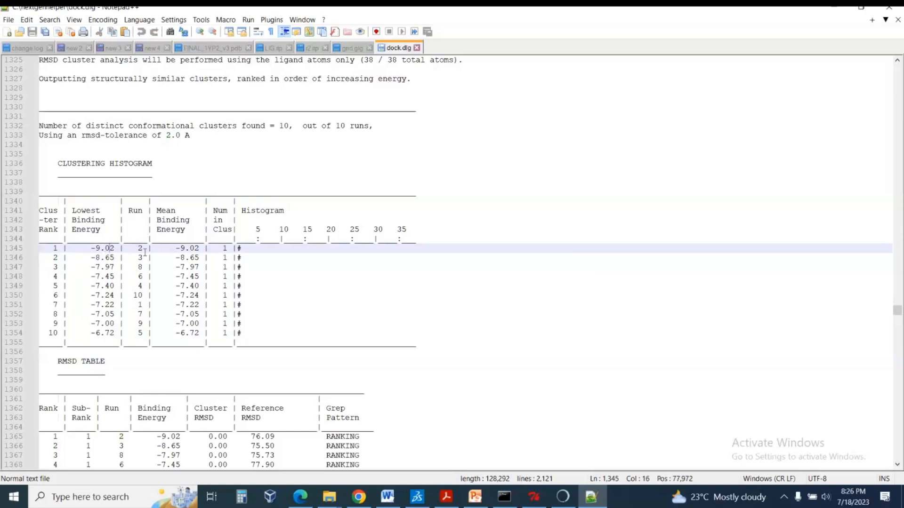
pyautogui.moveTo(144, 248); pyautogui.dragTo(134, 248)
pyautogui.click(129, 248)
pyautogui.moveTo(87, 249); pyautogui.dragTo(144, 250)
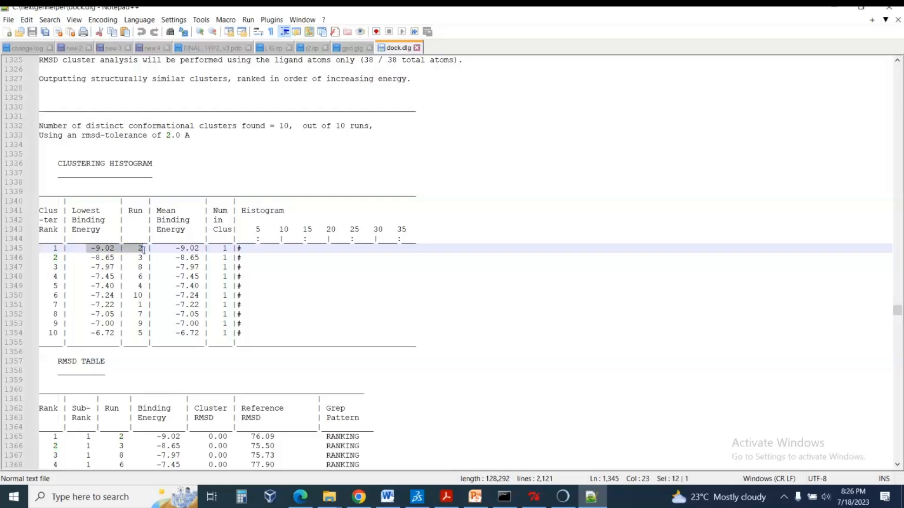
pyautogui.click(135, 252)
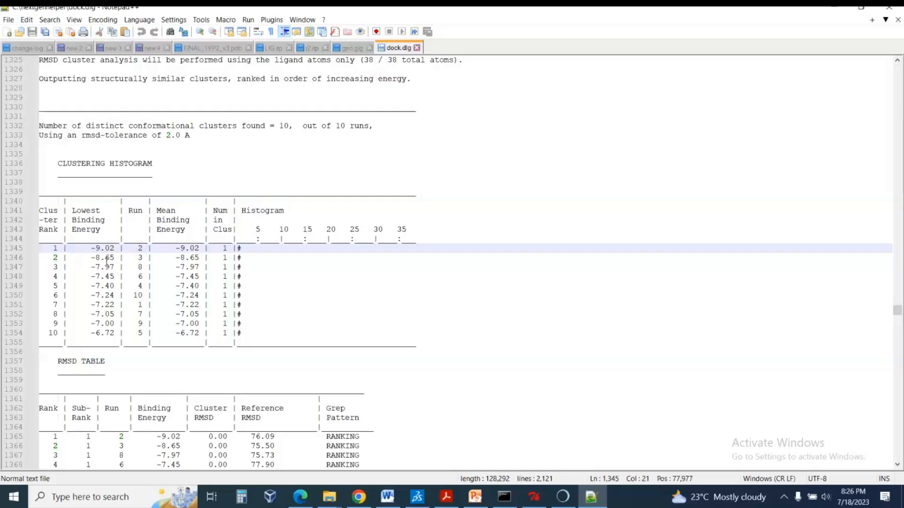
# Locate the LOWEST ENERGY DOCKED CONFORMATION from EACH CLUSTER section below the histogram, inspect its x, y, z columns and highlight its heading.
pyautogui.scroll(-20, 293, 285)
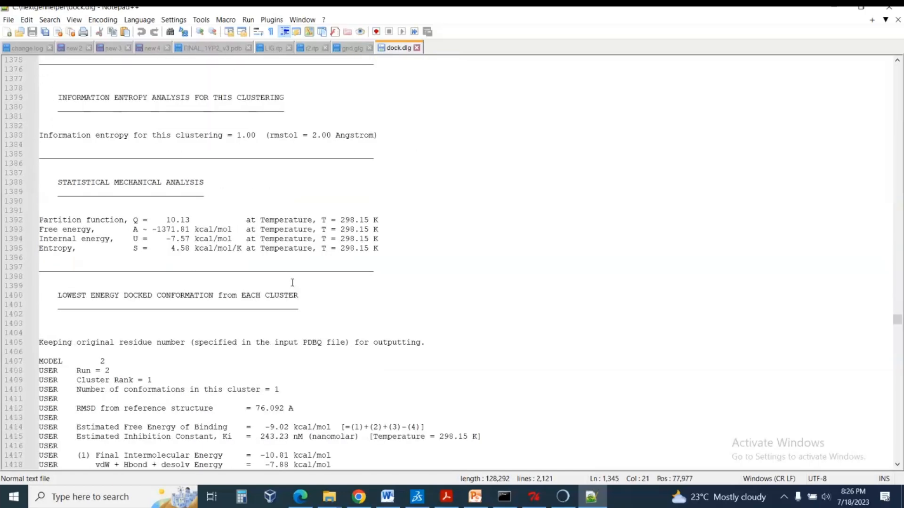
pyautogui.scroll(-12, 174, 240)
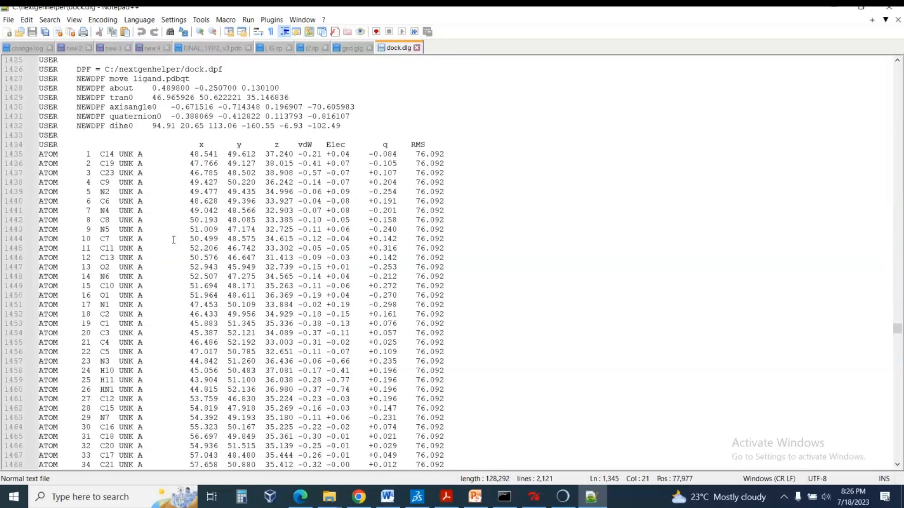
pyautogui.moveTo(195, 145); pyautogui.dragTo(286, 145)
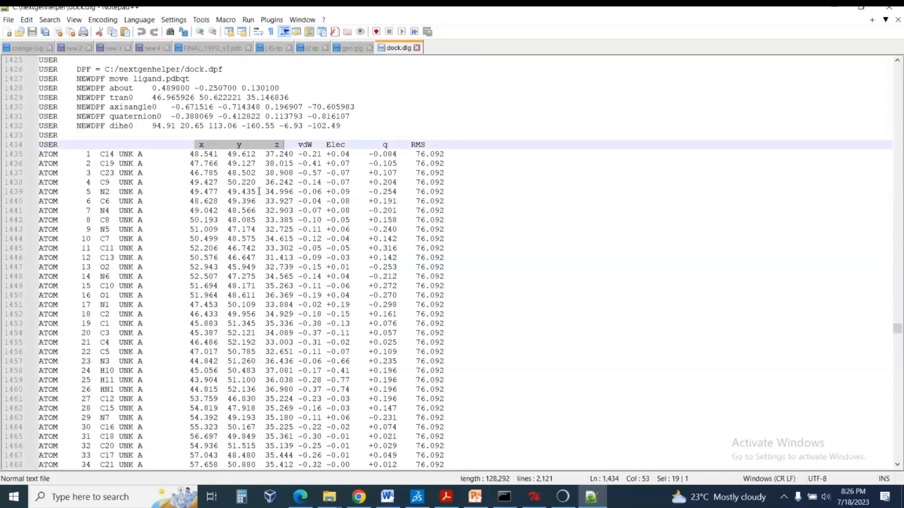
pyautogui.scroll(7, 258, 192)
pyautogui.scroll(5, 254, 192)
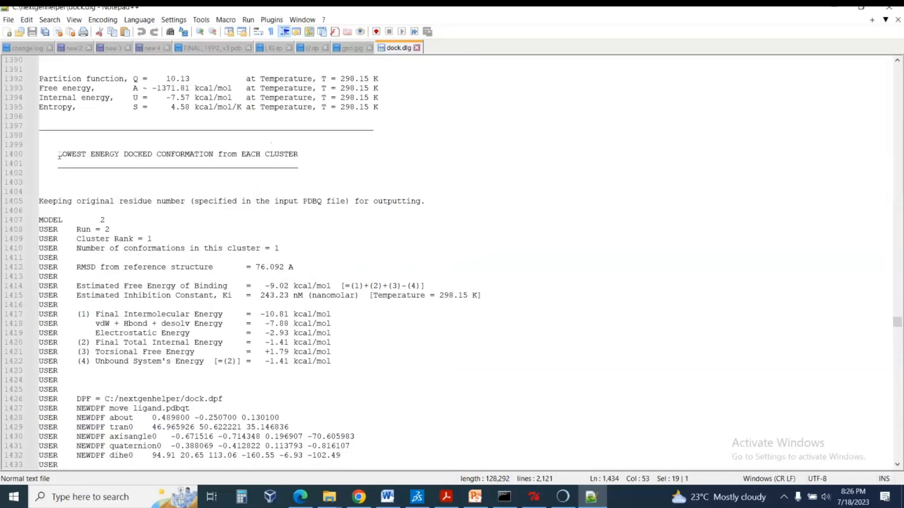
pyautogui.moveTo(59, 155); pyautogui.dragTo(296, 162)
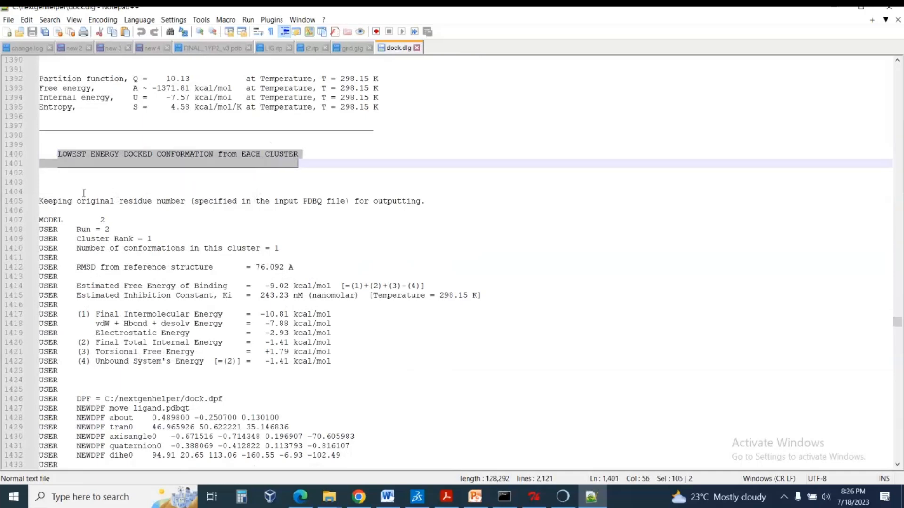
# Examine the MODEL 2 record from its MODEL line through the energies and atom coordinates to the ENDMDL line.
pyautogui.scroll(-2, 83, 193)
pyautogui.scroll(-2, 85, 151)
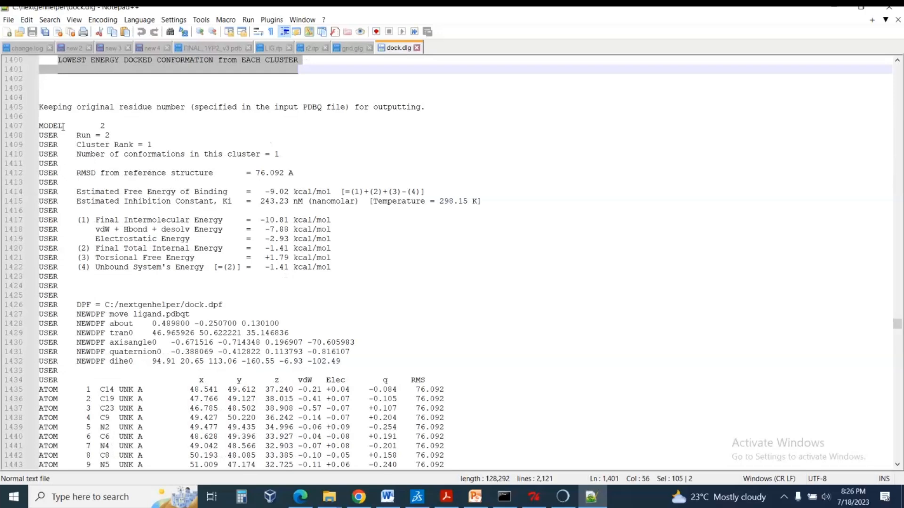
pyautogui.click(64, 126)
pyautogui.moveTo(107, 126); pyautogui.dragTo(44, 123)
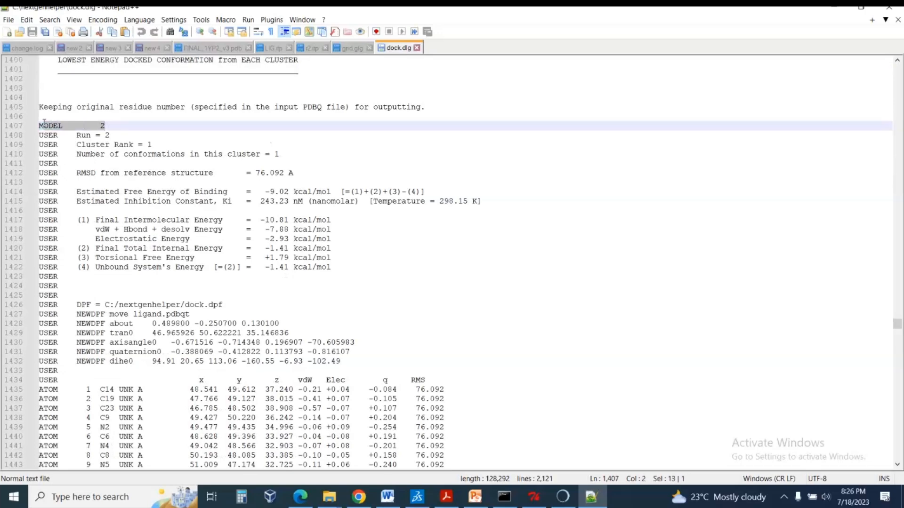
pyautogui.scroll(-7, 92, 220)
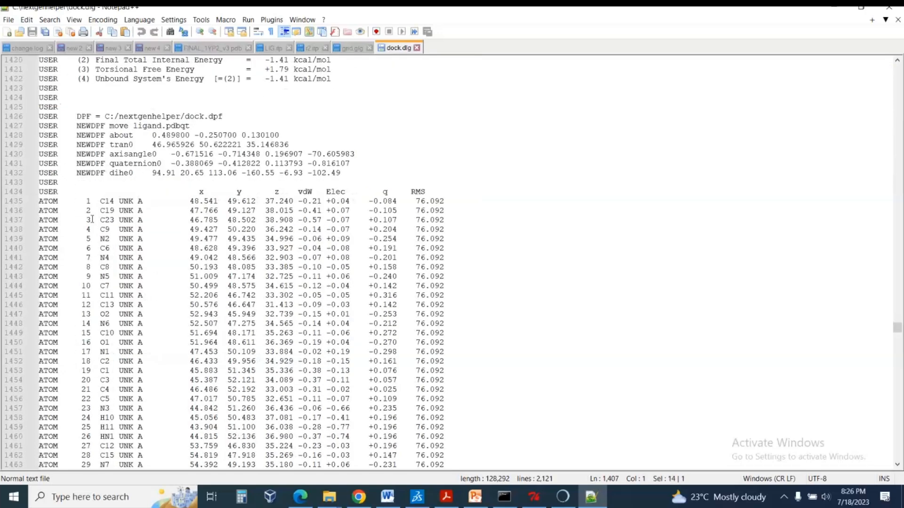
pyautogui.moveTo(91, 201); pyautogui.dragTo(360, 386)
pyautogui.scroll(-8, 357, 379)
pyautogui.click(76, 333)
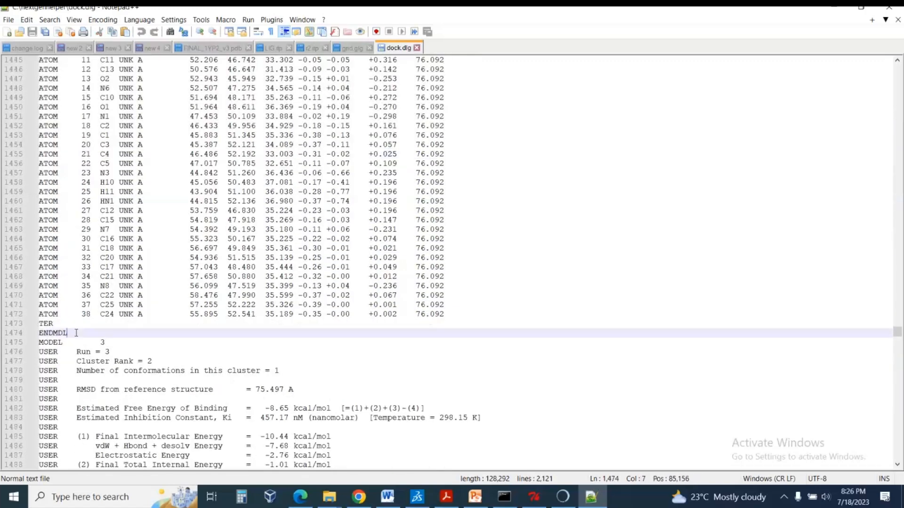
pyautogui.scroll(7, 73, 330)
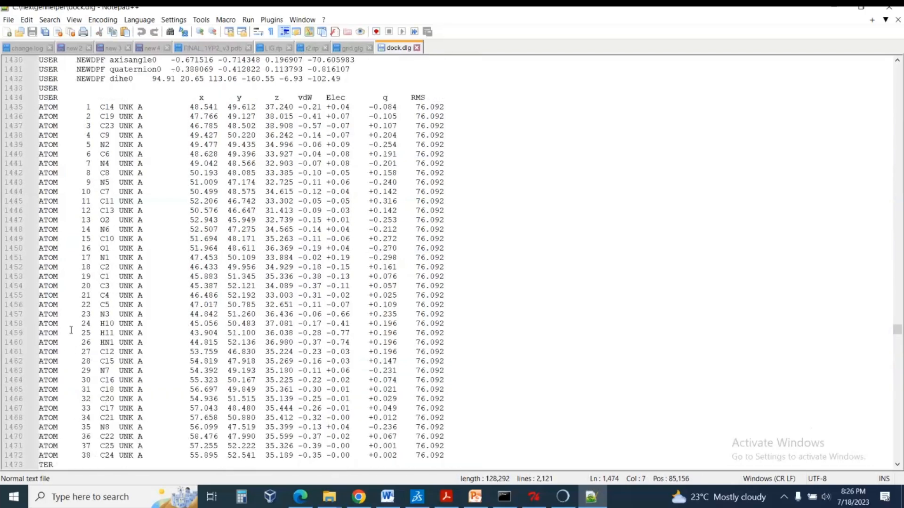
pyautogui.scroll(3, 75, 303)
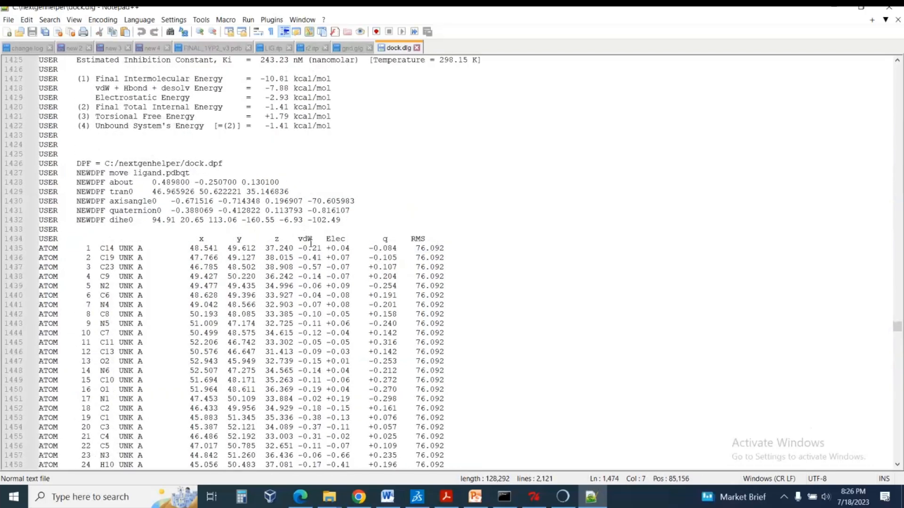
pyautogui.scroll(5, 311, 243)
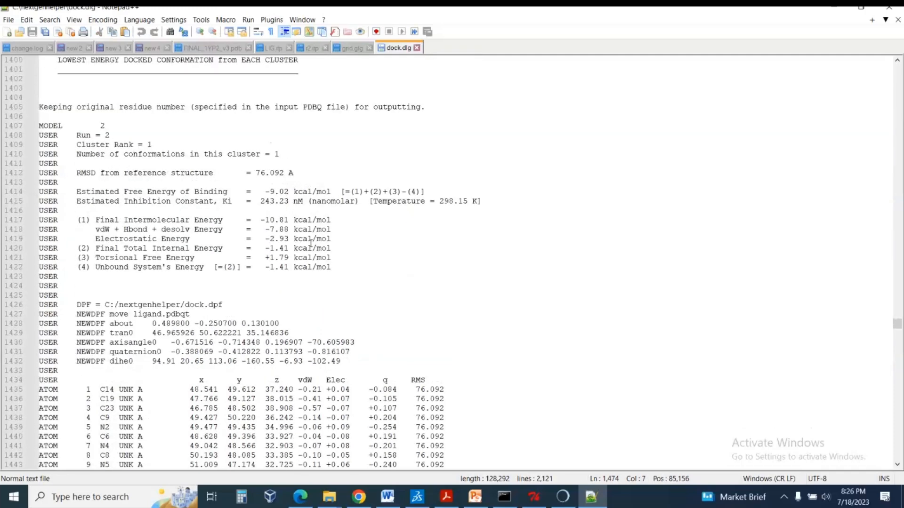
# Minimize Notepad++, check the lab sheet's section on analyzing results using AutoDockTools, and switch to the AutoDockTools window.
pyautogui.click(832, 15)
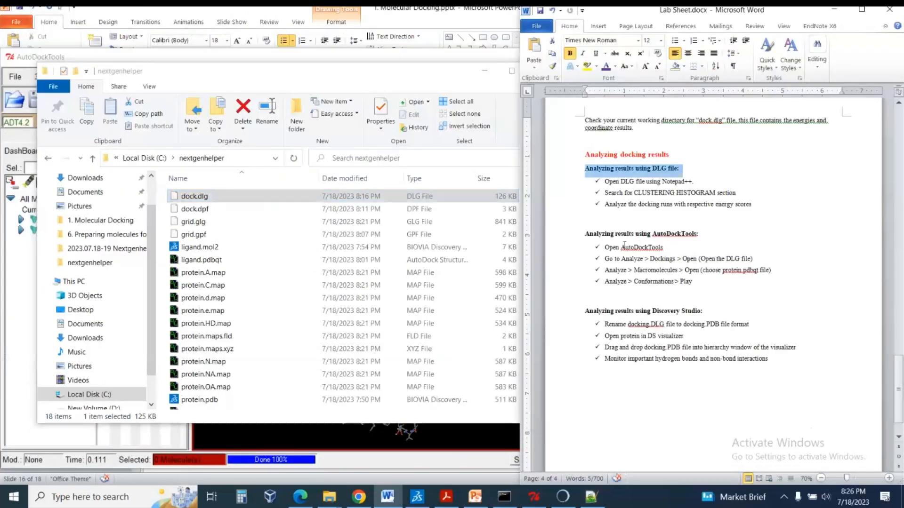
pyautogui.moveTo(621, 246); pyautogui.dragTo(662, 246)
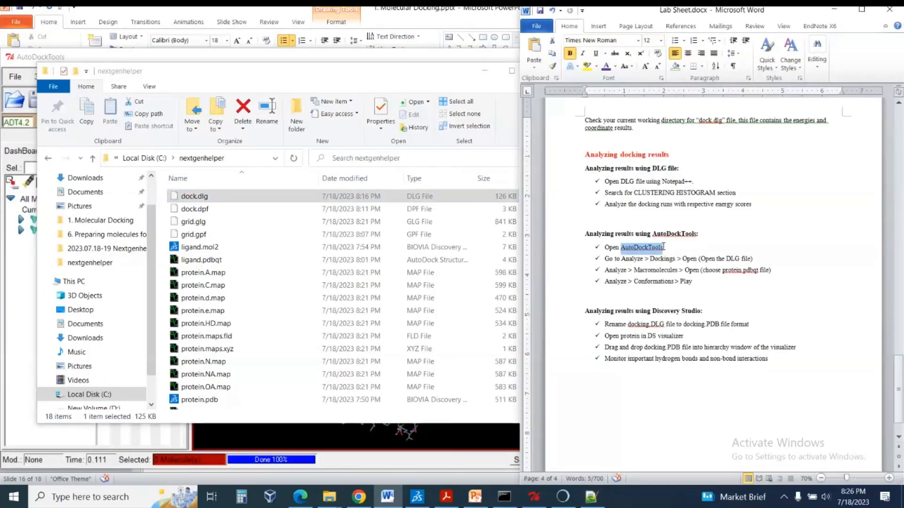
pyautogui.click(664, 247)
pyautogui.click(459, 439)
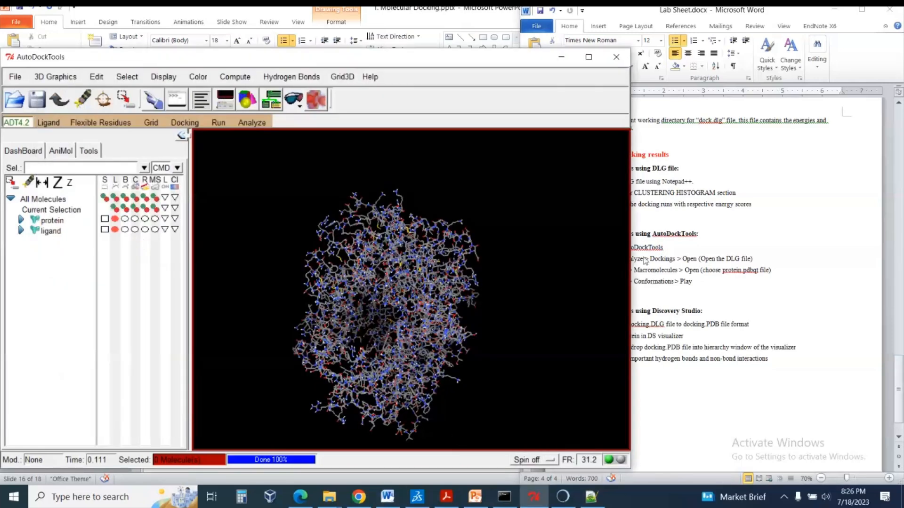
# Check the lab sheet's instructions for opening the DLG file and the macromolecule, highlighting the relevant words.
pyautogui.click(263, 123)
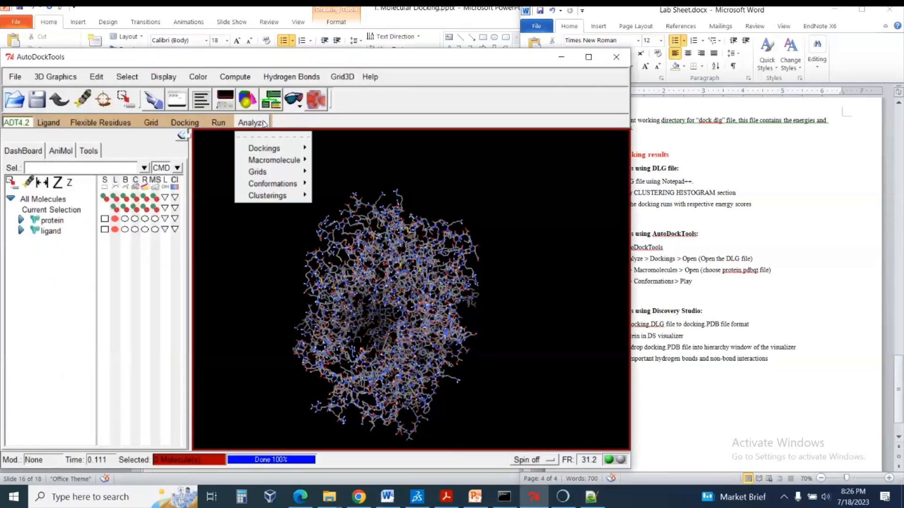
pyautogui.moveTo(269, 150)
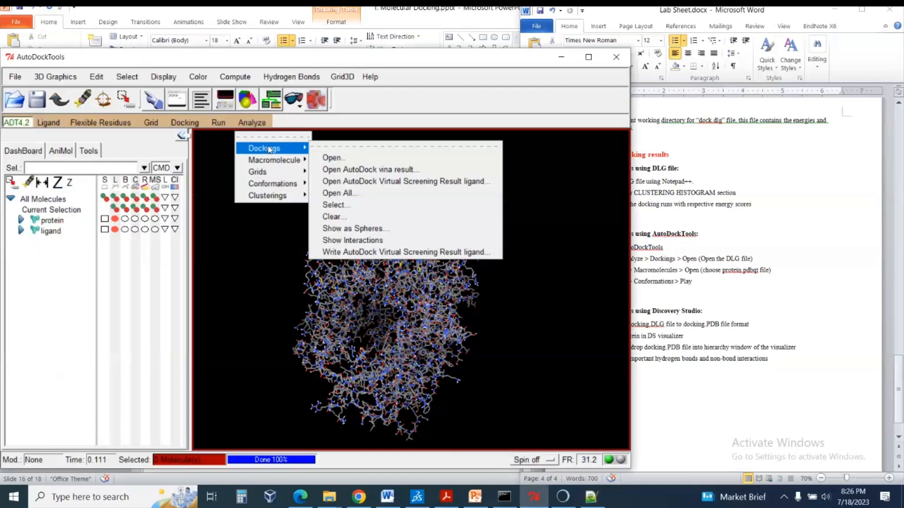
pyautogui.click(832, 257)
pyautogui.moveTo(631, 259); pyautogui.dragTo(752, 259)
pyautogui.click(740, 259)
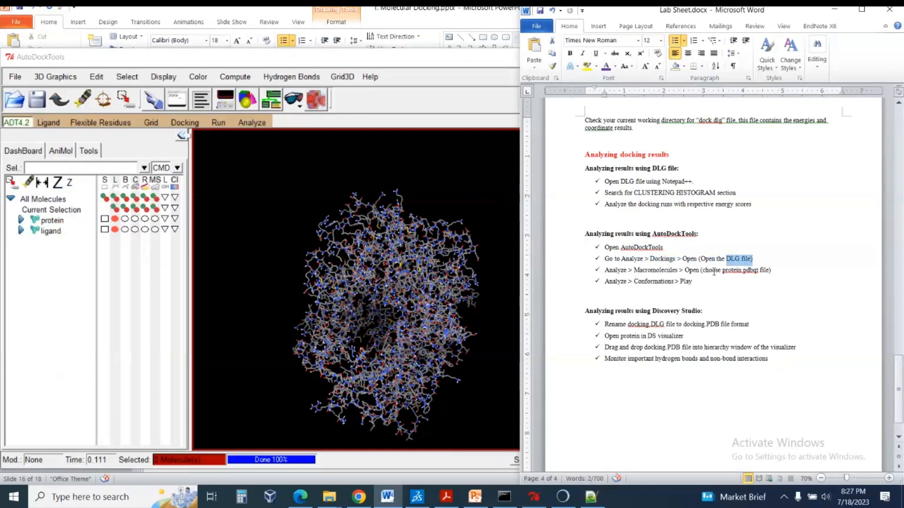
pyautogui.moveTo(639, 271); pyautogui.dragTo(670, 271)
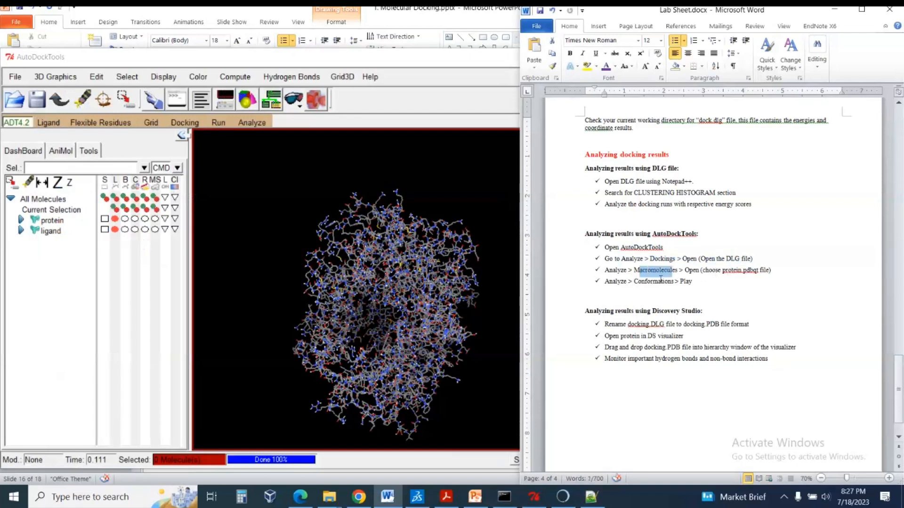
# Load the docking log dock.dlg for analysis, accepting ligand-2 as the new ligand name.
pyautogui.click(252, 122)
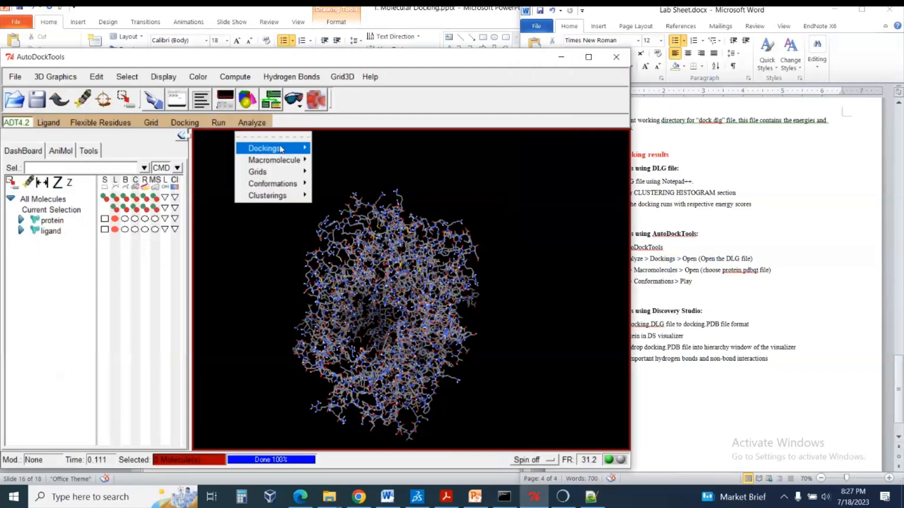
pyautogui.moveTo(281, 150)
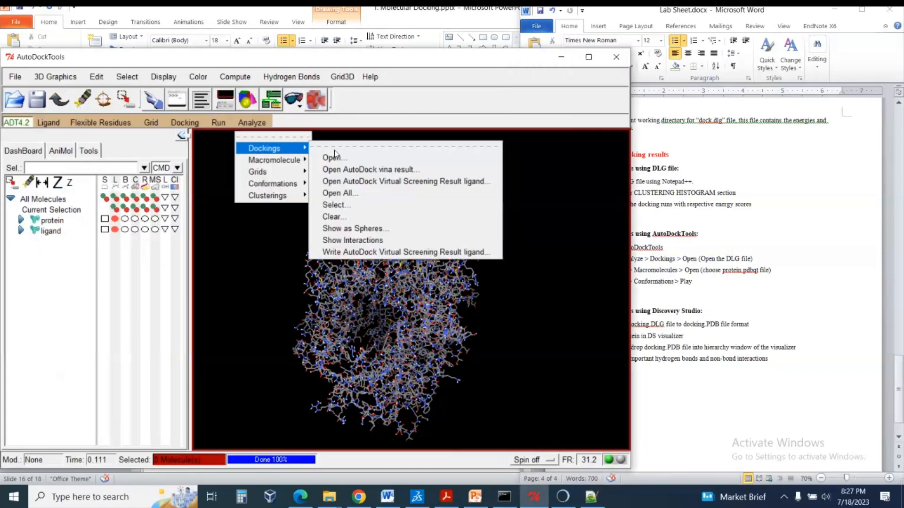
pyautogui.click(379, 160)
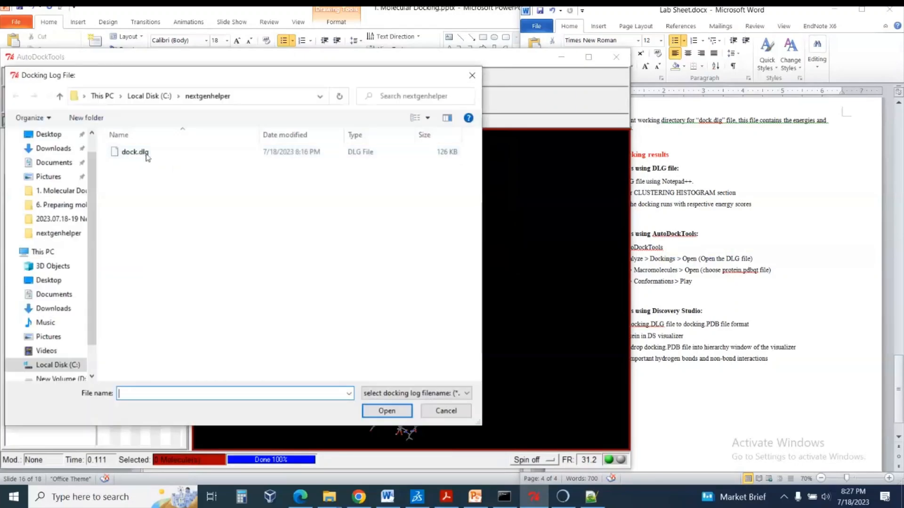
pyautogui.click(135, 152)
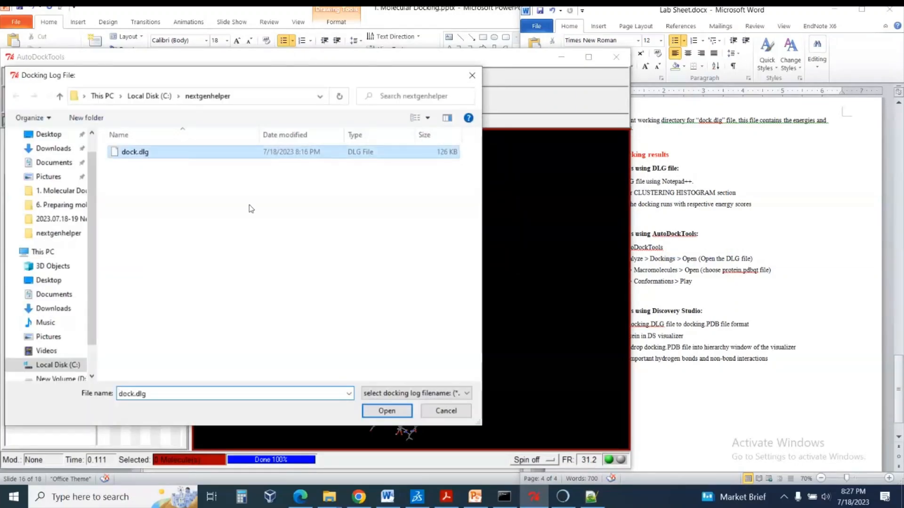
pyautogui.click(375, 412)
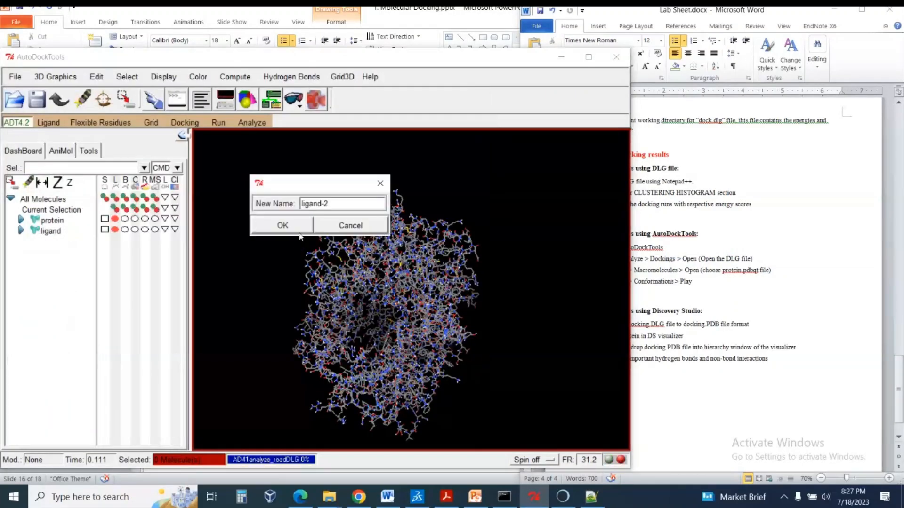
pyautogui.click(283, 226)
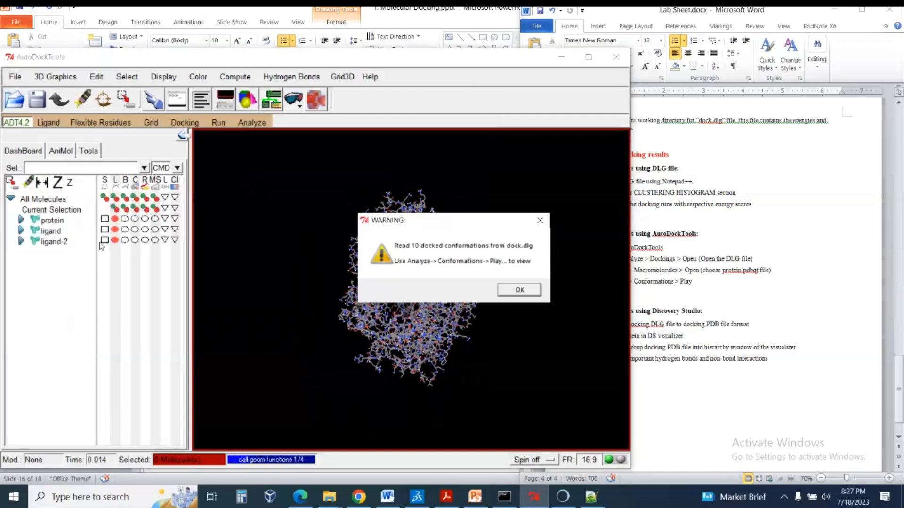
pyautogui.click(524, 290)
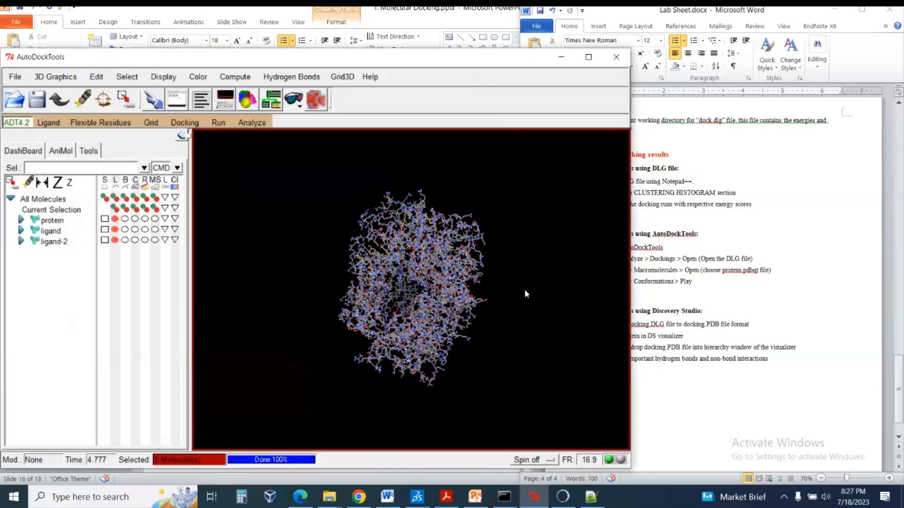
# Load the protein macromolecule that belongs to the docking and rotate the structure slightly.
pyautogui.click(244, 123)
pyautogui.moveTo(272, 161)
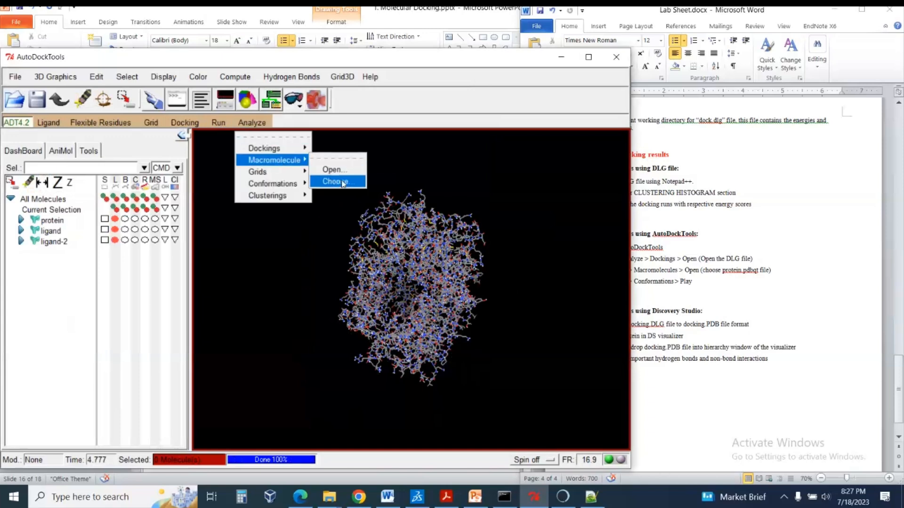
pyautogui.click(345, 181)
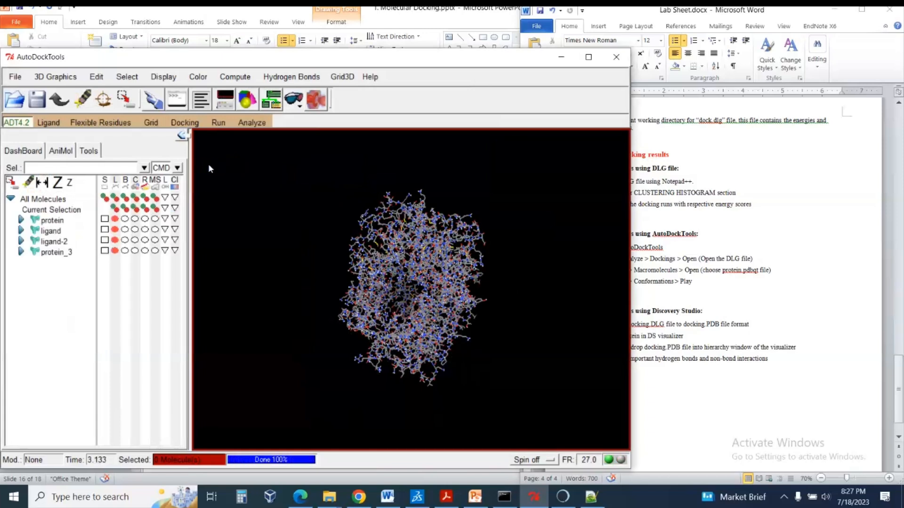
pyautogui.moveTo(406, 230); pyautogui.dragTo(391, 231)
pyautogui.click(252, 122)
pyautogui.moveTo(298, 160)
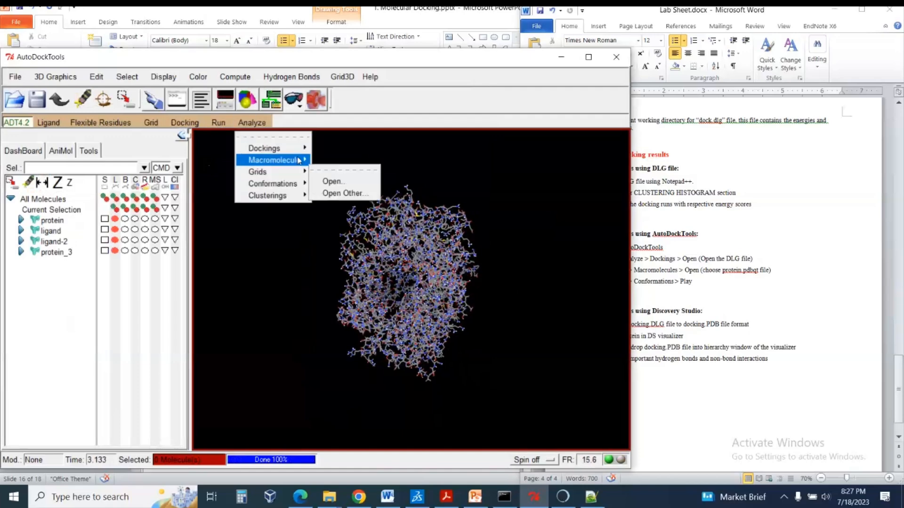
pyautogui.click(332, 182)
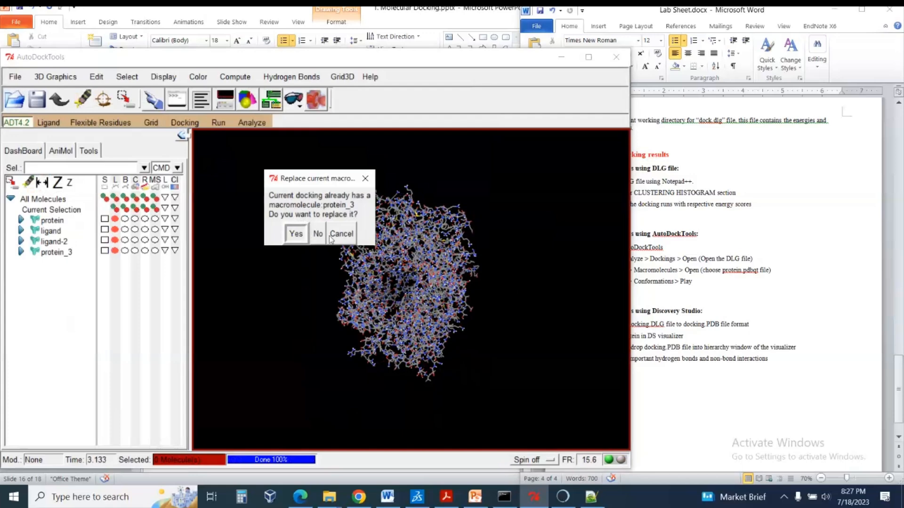
pyautogui.click(346, 241)
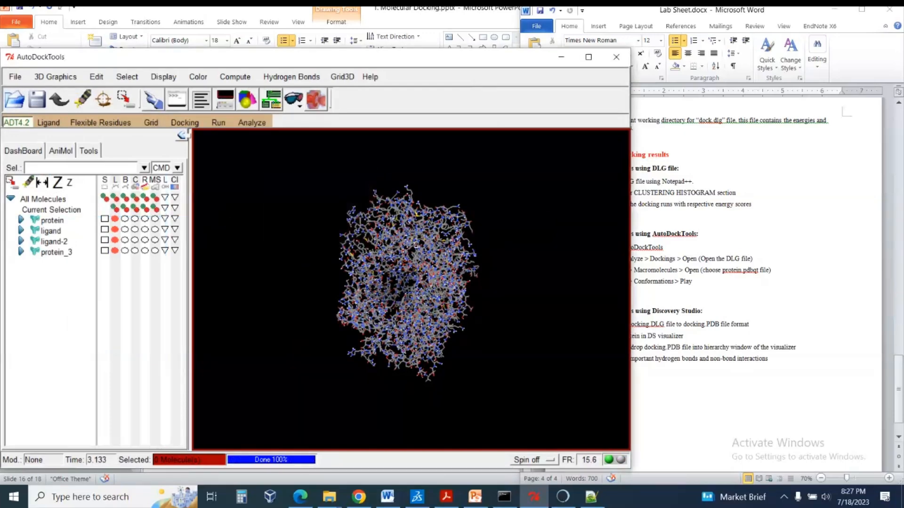
# Open the player for the docked conformations of ligand-2 and play them forward to 10 and back to 0.
pyautogui.moveTo(414, 242); pyautogui.dragTo(404, 240)
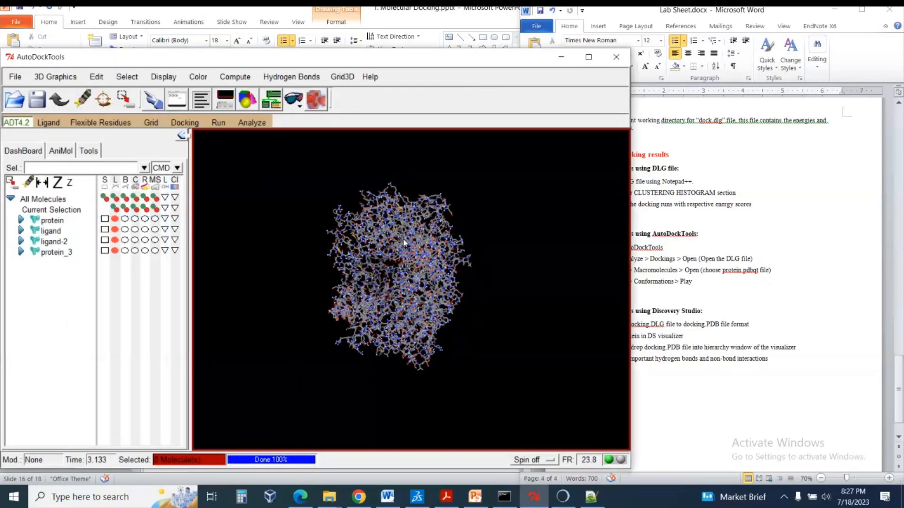
pyautogui.click(238, 125)
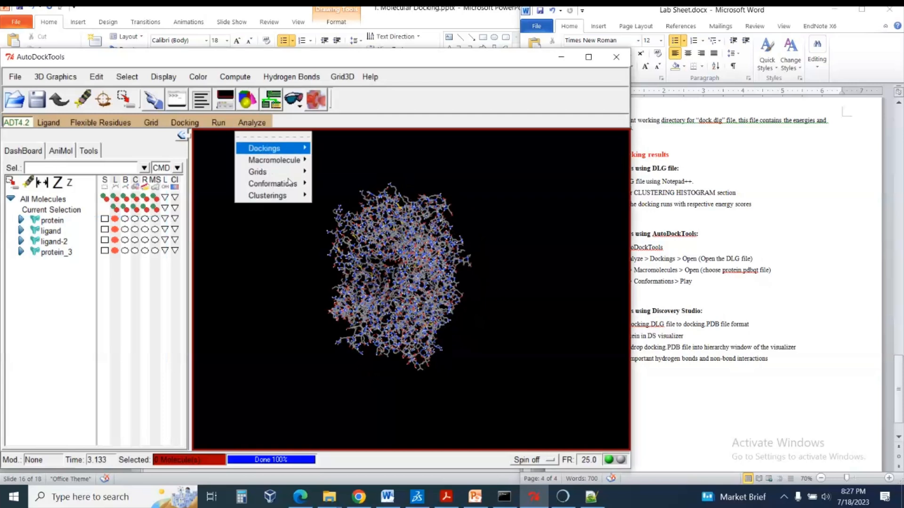
pyautogui.moveTo(304, 186)
pyautogui.click(333, 194)
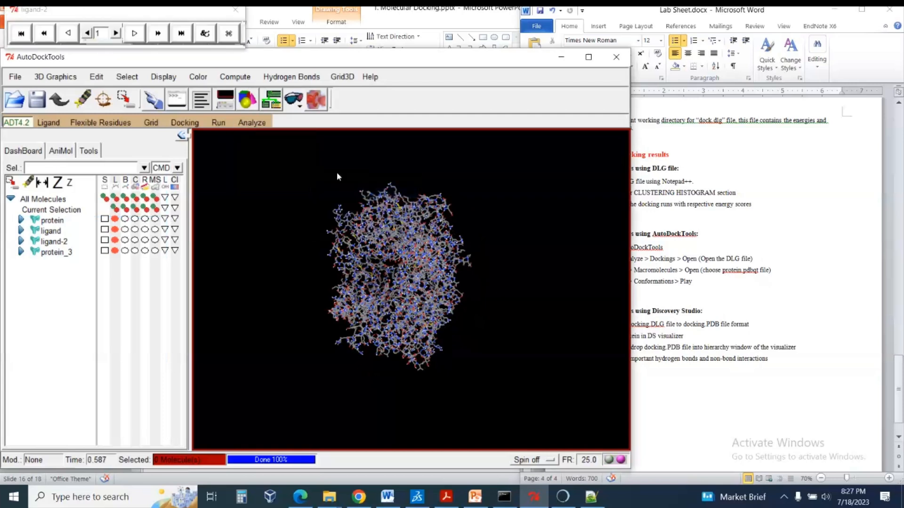
pyautogui.click(134, 33)
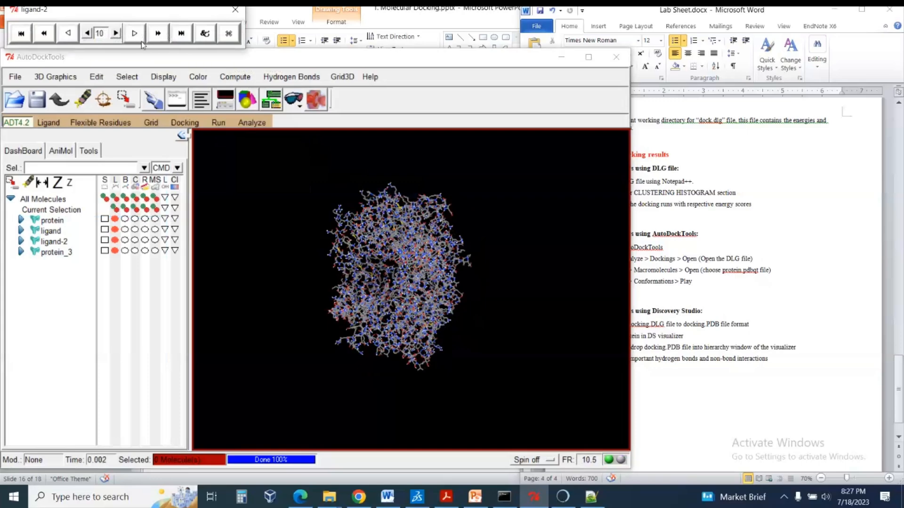
pyautogui.click(68, 34)
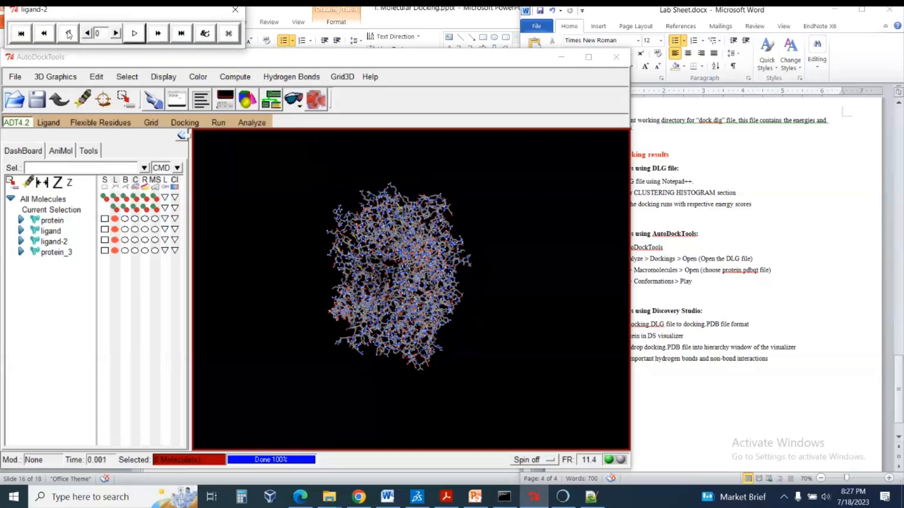
# Play the ligand-2 conformations forward again in a close-up of the protein and step back to conformation 1.
pyautogui.click(424, 265)
pyautogui.scroll(5, 392, 223)
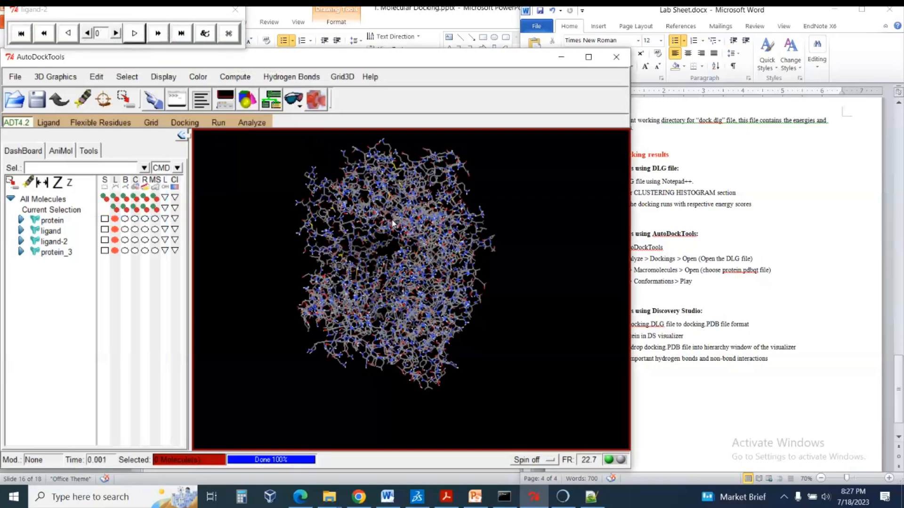
pyautogui.scroll(5, 396, 211)
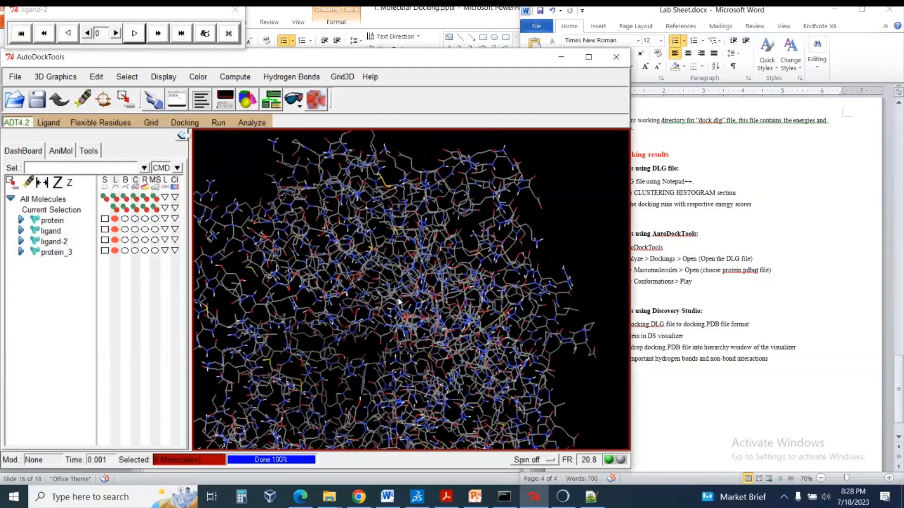
pyautogui.click(136, 36)
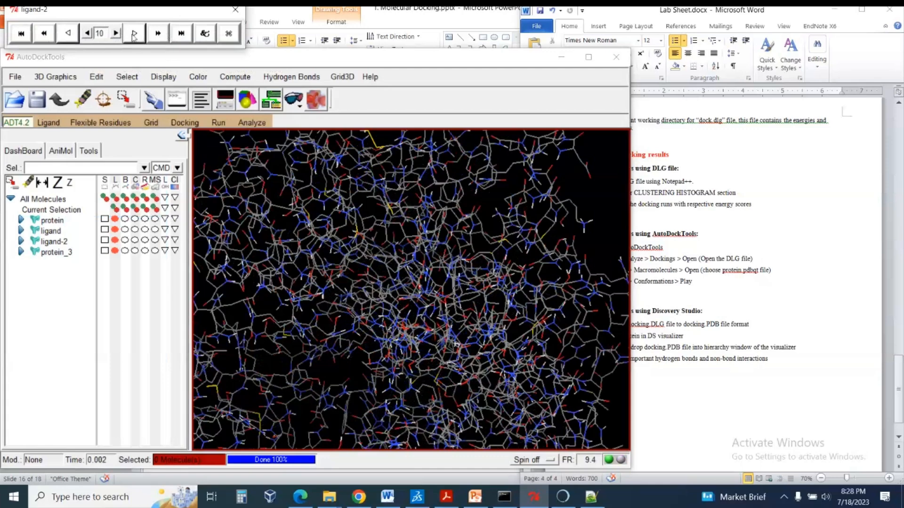
pyautogui.click(88, 33)
pyautogui.click(88, 34)
pyautogui.click(88, 34)
pyautogui.click(88, 34)
pyautogui.click(89, 34)
pyautogui.click(89, 34)
pyautogui.click(88, 34)
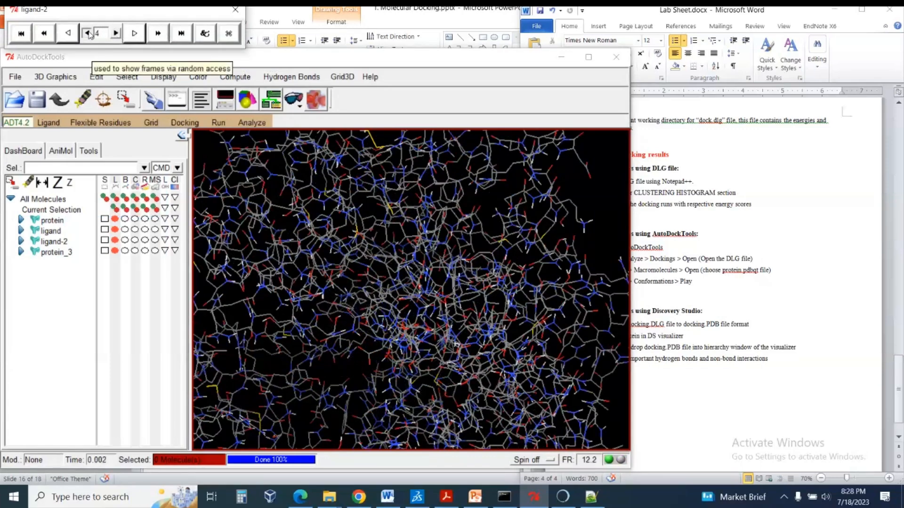
pyautogui.click(88, 34)
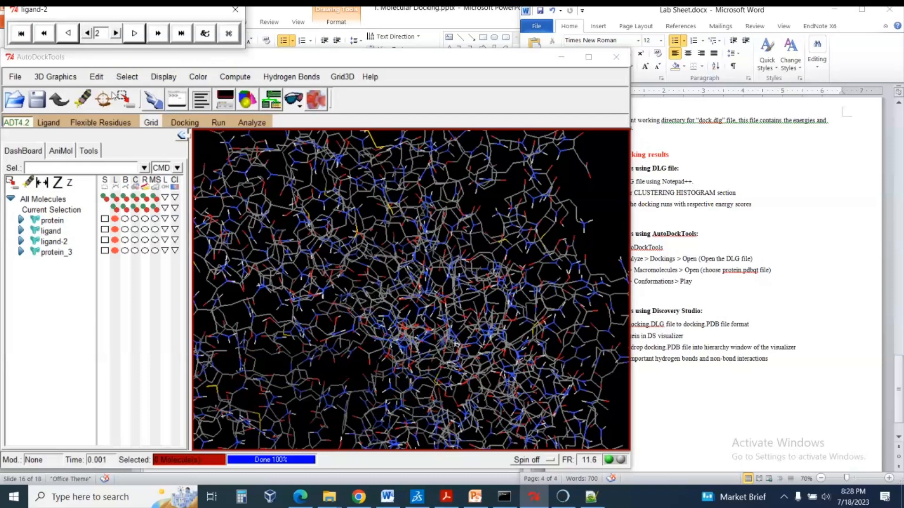
pyautogui.click(88, 34)
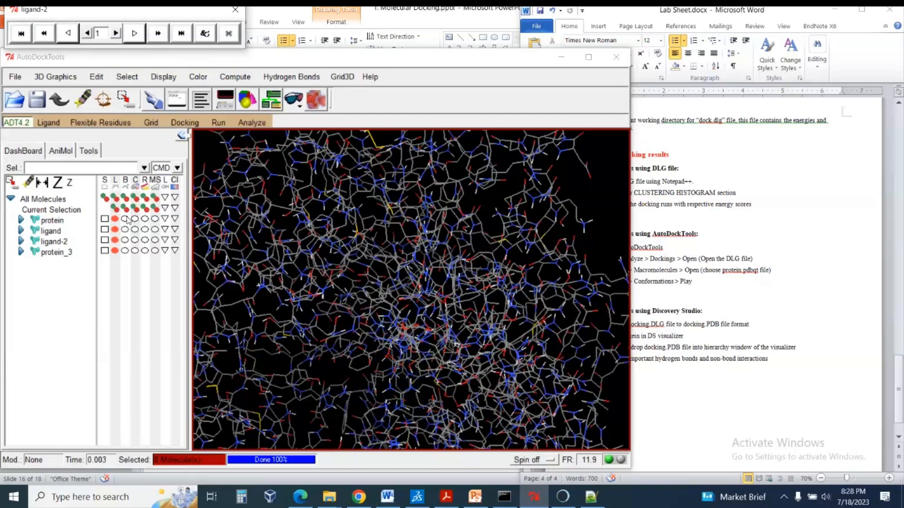
# Try the ball-and-stick representation on protein_3 and ligand-2, and display ligand-2 in the CPK representation.
pyautogui.click(125, 251)
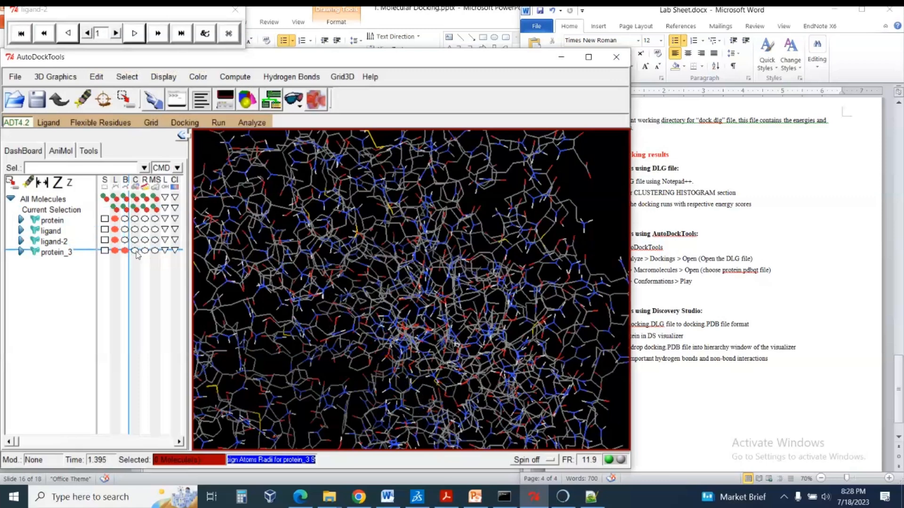
pyautogui.click(125, 240)
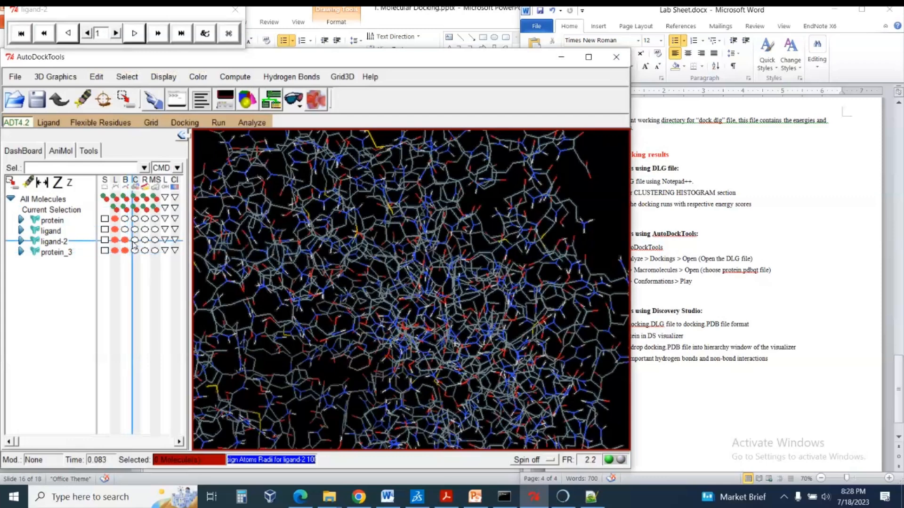
pyautogui.click(135, 240)
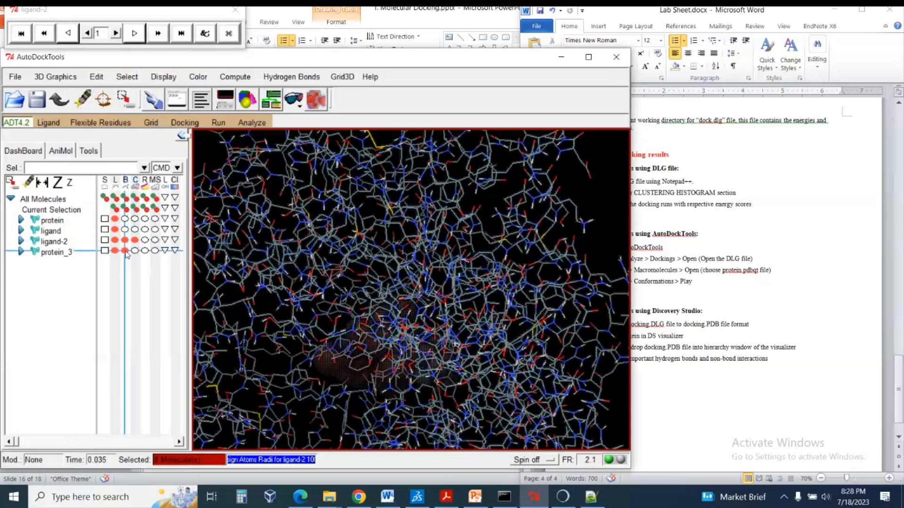
# Step forward through the ligand-2 conformations from 1 to 10 to compare their positions inside the protein.
pyautogui.click(116, 33)
pyautogui.click(116, 33)
pyautogui.click(118, 35)
pyautogui.click(117, 35)
pyautogui.click(117, 35)
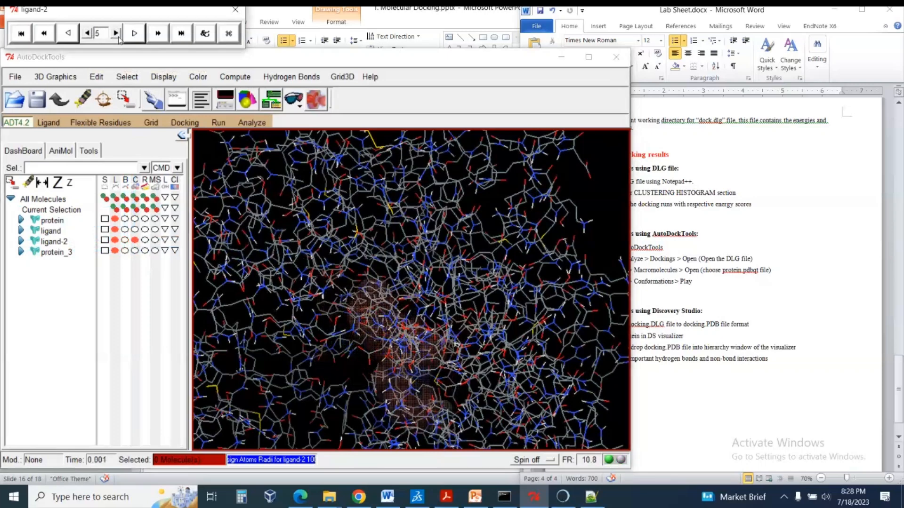
pyautogui.click(118, 36)
pyautogui.click(118, 36)
pyautogui.click(117, 34)
pyautogui.click(117, 34)
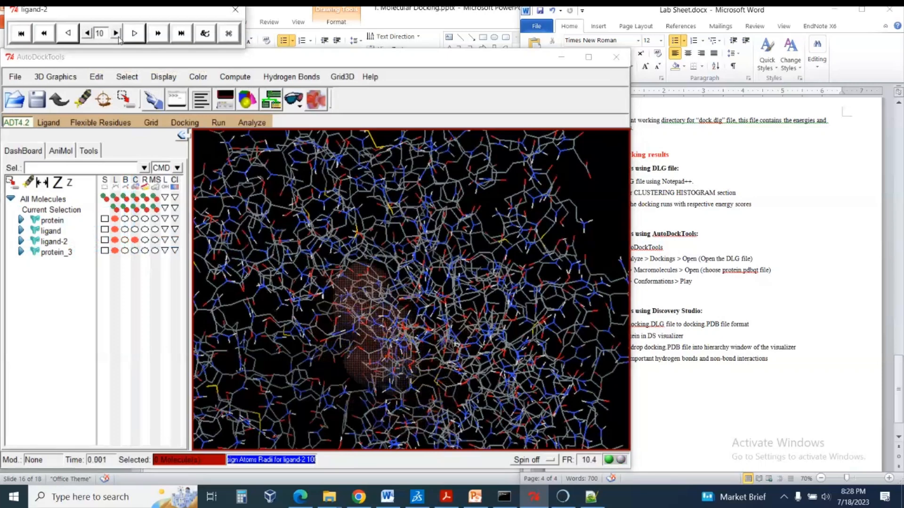
# Step back to ligand-2 conformation 3 and inspect its placement relative to the whole protein.
pyautogui.click(87, 34)
pyautogui.click(86, 34)
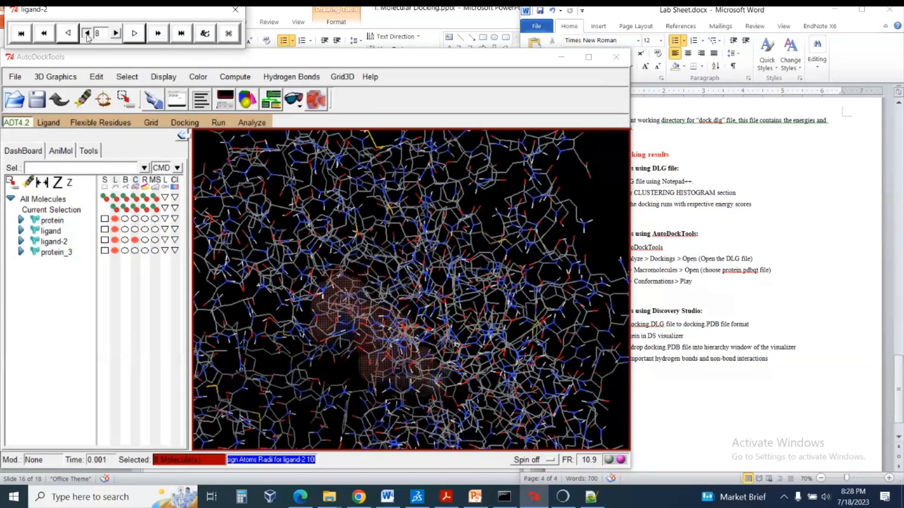
pyautogui.click(87, 34)
pyautogui.click(87, 33)
pyautogui.click(86, 34)
pyautogui.click(86, 34)
pyautogui.click(86, 34)
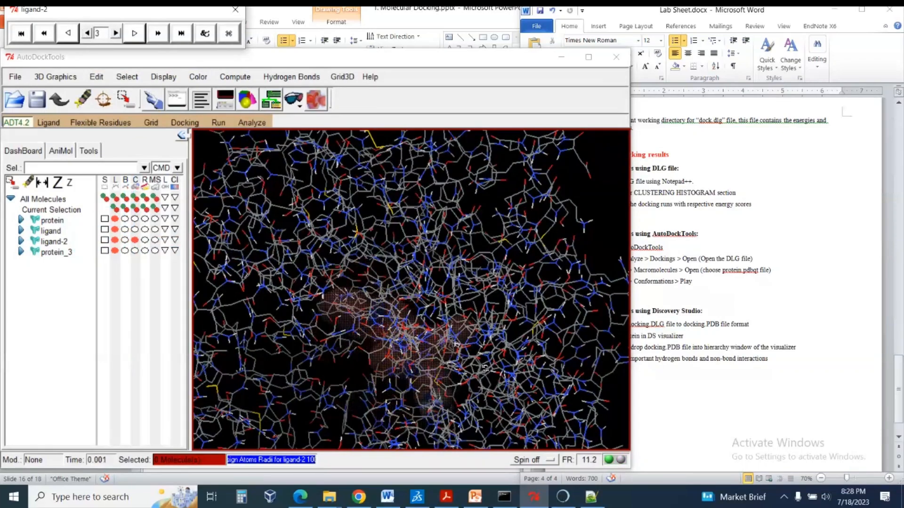
pyautogui.moveTo(485, 369); pyautogui.dragTo(476, 354)
pyautogui.scroll(-5, 476, 354)
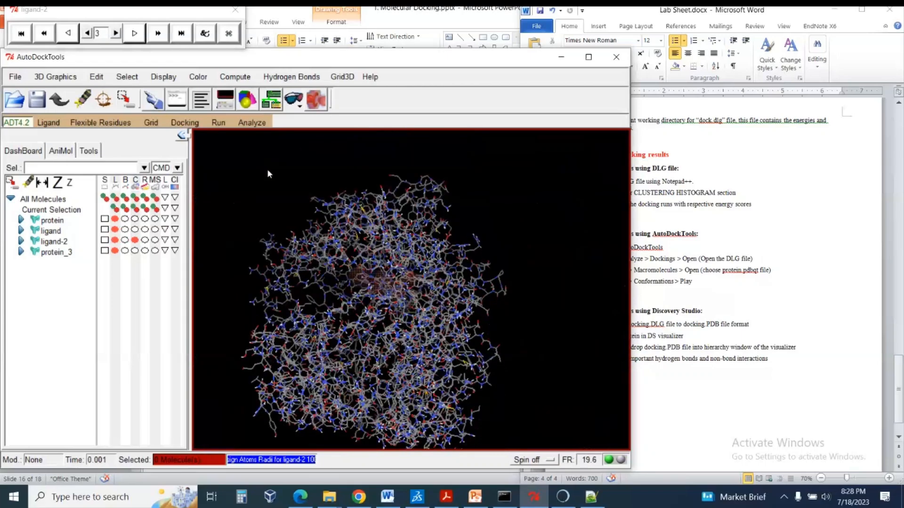
# Consult the Discovery Studio section of the lab sheet and make a copy of dock.dlg in the nextgenhelper folder.
pyautogui.scroll(5, 393, 273)
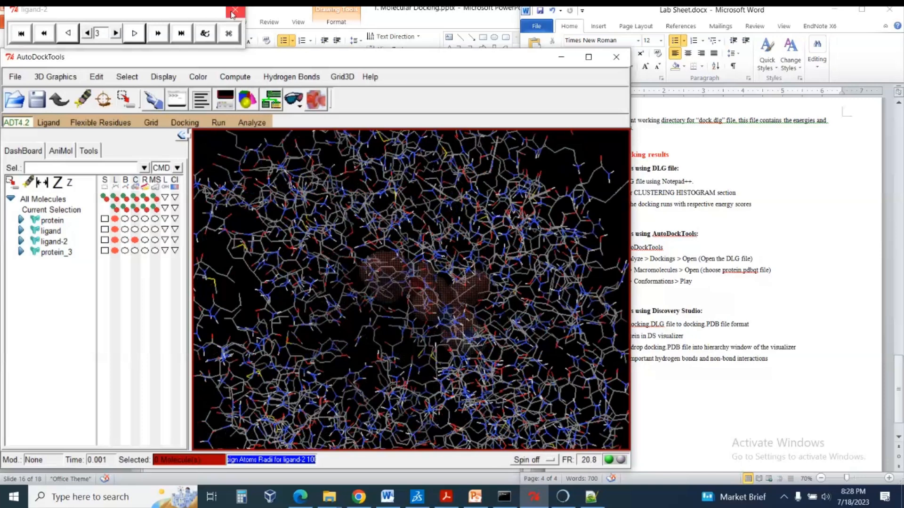
pyautogui.click(772, 254)
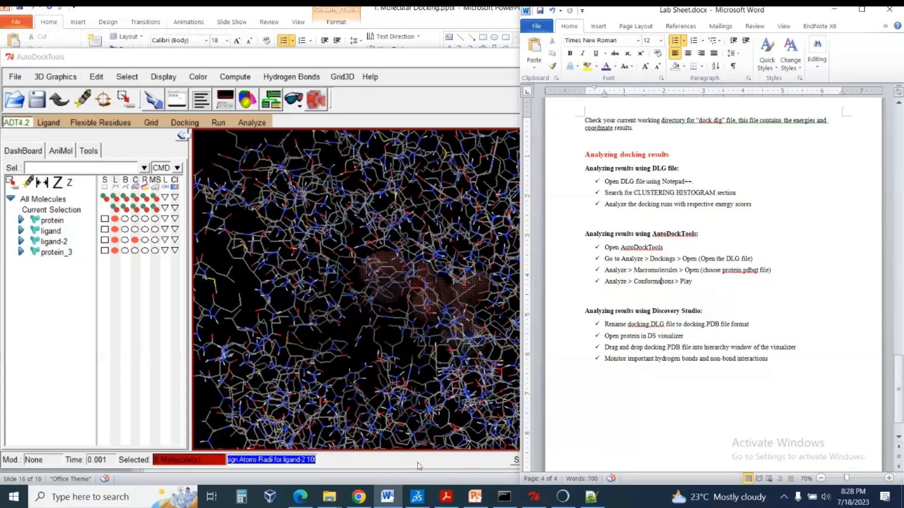
pyautogui.moveTo(329, 497)
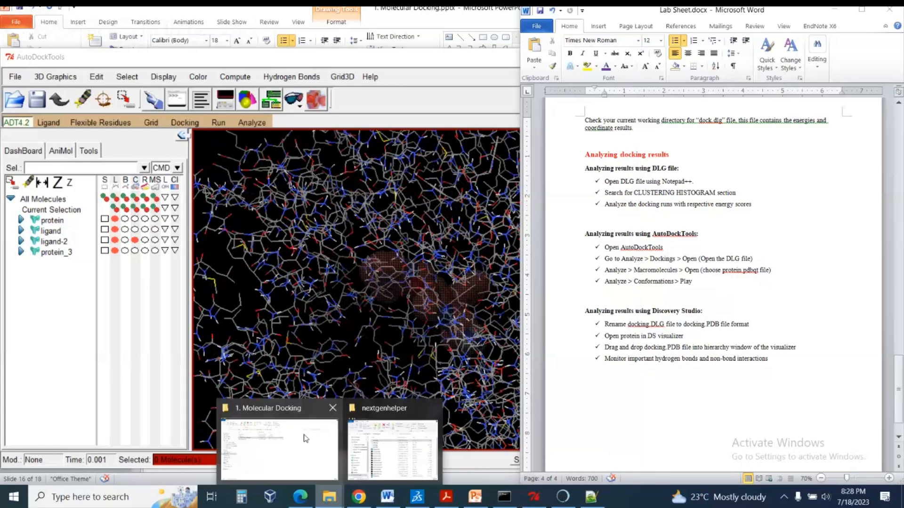
pyautogui.click(379, 443)
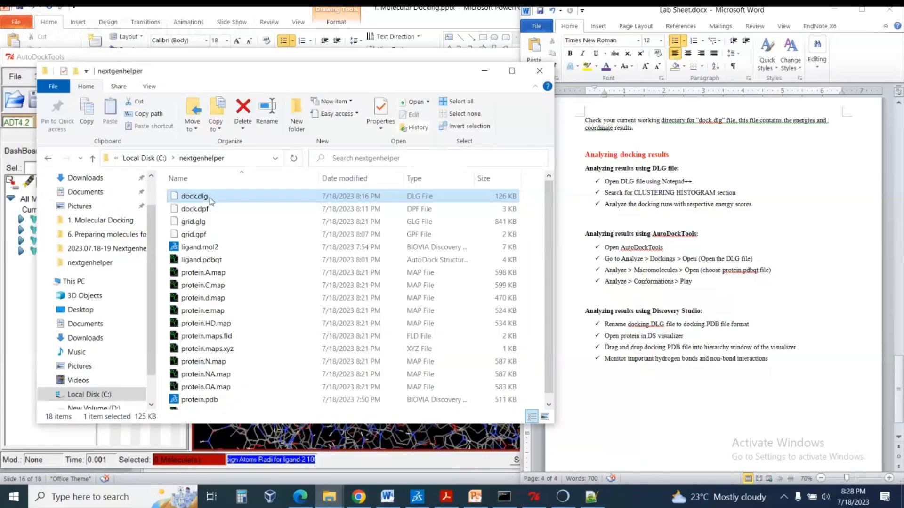
pyautogui.press('F2')
pyautogui.press('Escape')
pyautogui.hotkey('ctrl', 'c')
pyautogui.hotkey('ctrl', 'v')
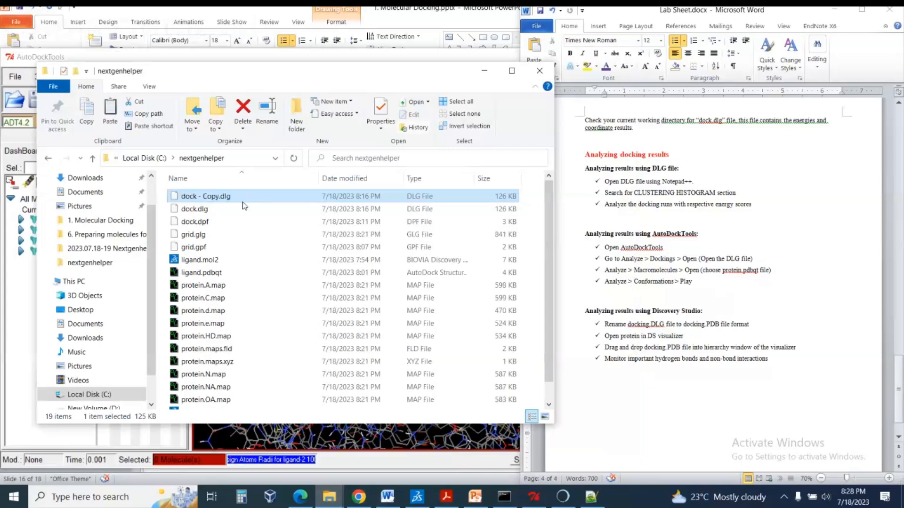
# Rename the copied docking file as "dock .pdb" and accept the file extension change.
pyautogui.press('F2')
pyautogui.moveTo(198, 196); pyautogui.dragTo(219, 196)
pyautogui.press('BackSpace')
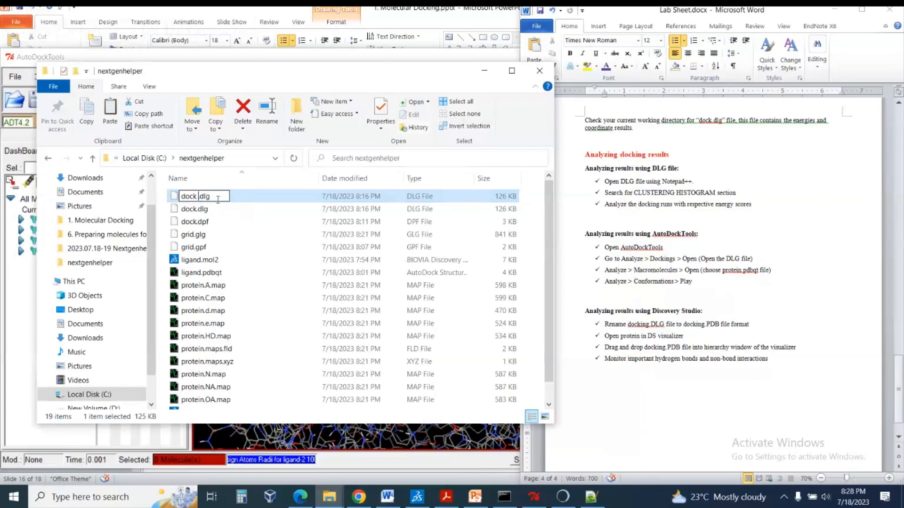
pyautogui.press('BackSpace')
pyautogui.press('BackSpace')
pyautogui.press('BackSpace')
pyautogui.write('pdb')
pyautogui.press('Return')
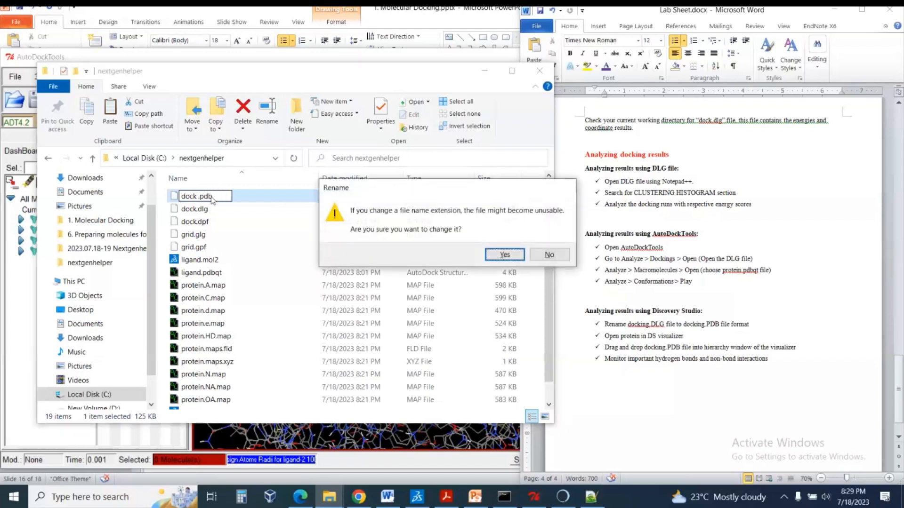
pyautogui.click(514, 253)
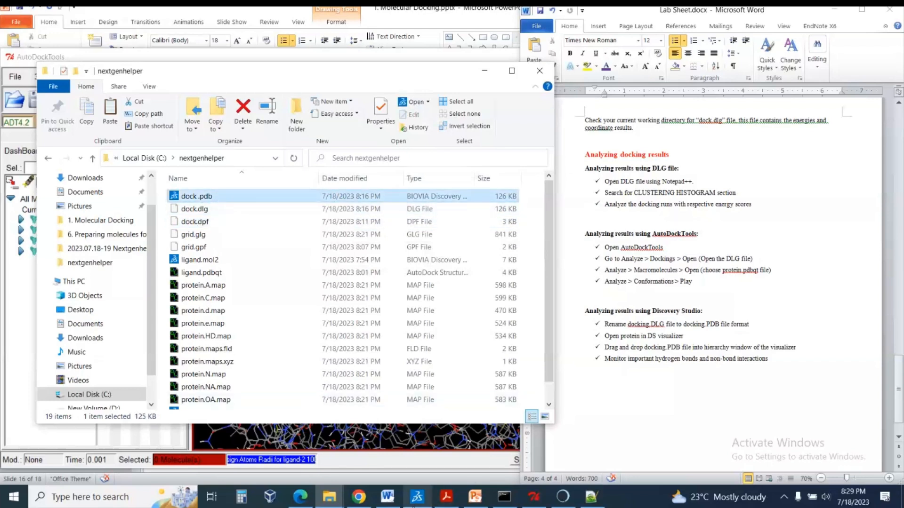
# Switch to Discovery Studio and close the 2RGU structure without saving its changes.
pyautogui.click(414, 504)
pyautogui.click(226, 116)
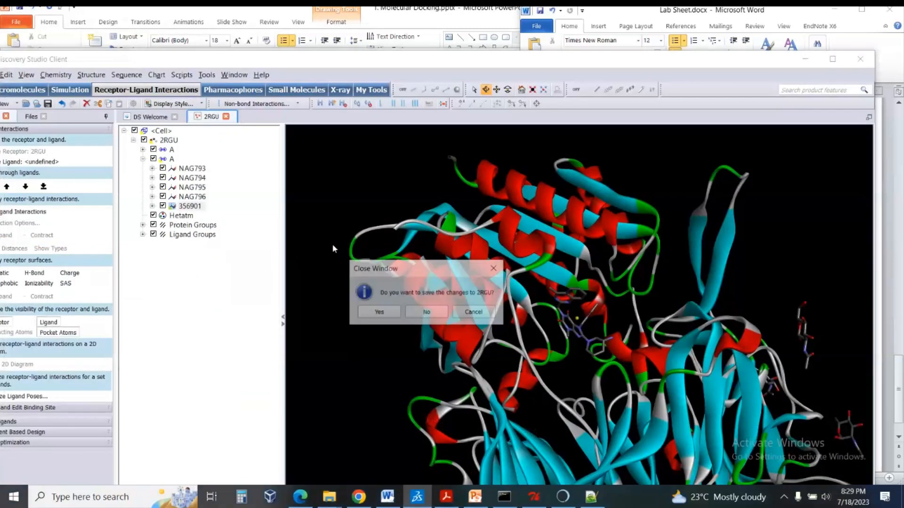
pyautogui.click(418, 316)
# Open protein.pdb from the nextgenhelper folder in Discovery Studio.
pyautogui.moveTo(329, 497)
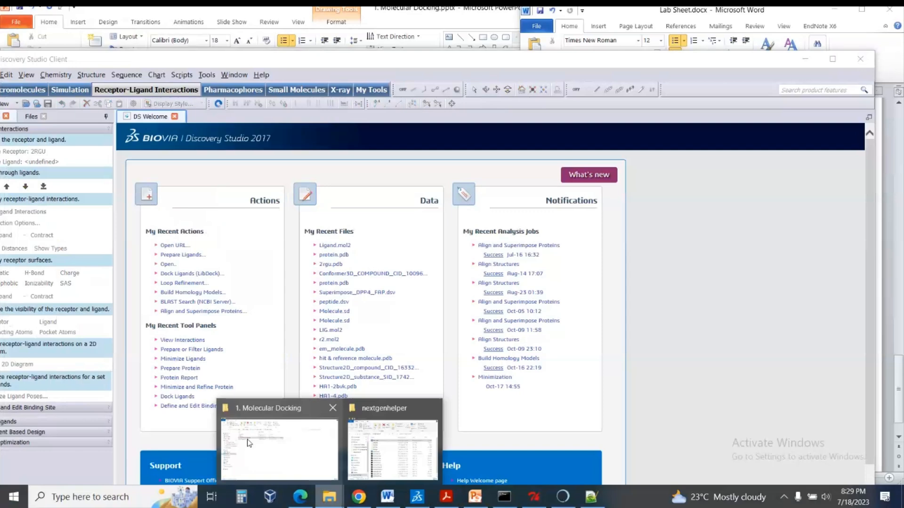
pyautogui.click(393, 449)
pyautogui.click(214, 390)
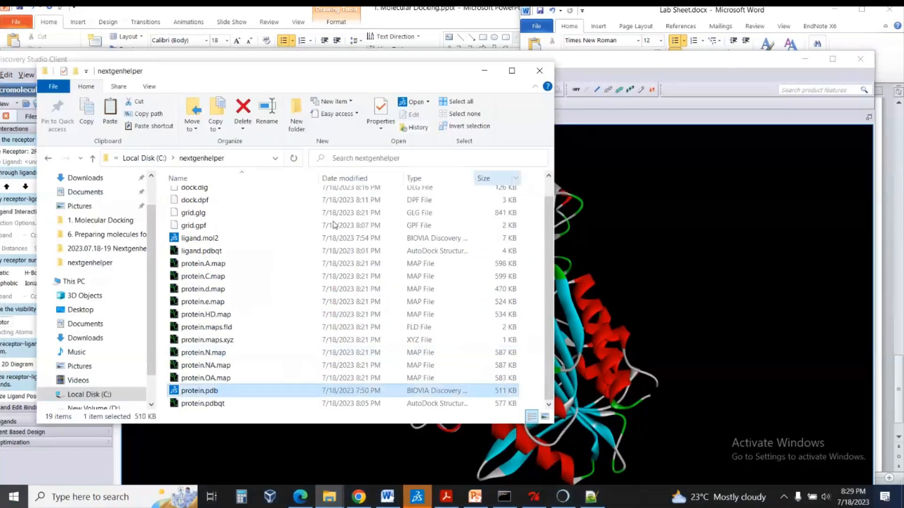
pyautogui.click(650, 226)
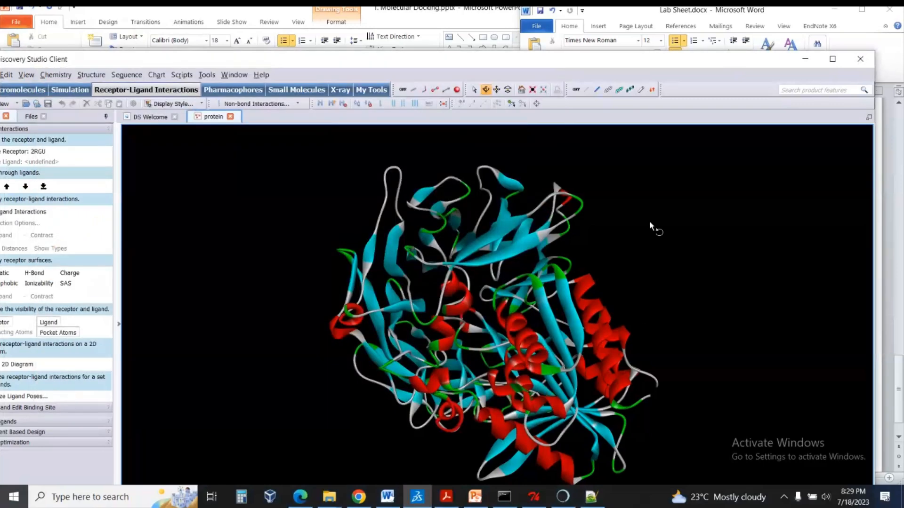
# Show the protein's hierarchy and add "dock .pdb" from the nextgenhelper folder to it.
pyautogui.hotkey('alt', 'Tab')
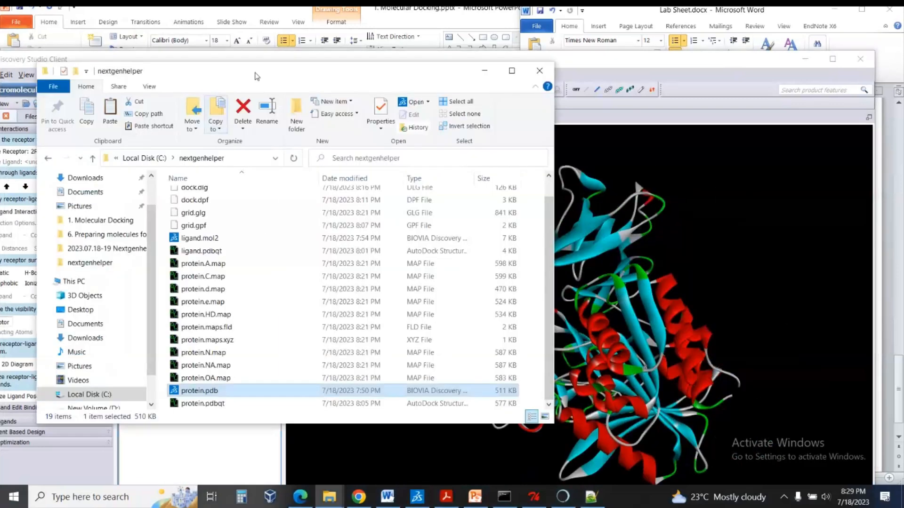
pyautogui.moveTo(256, 70); pyautogui.dragTo(523, 62)
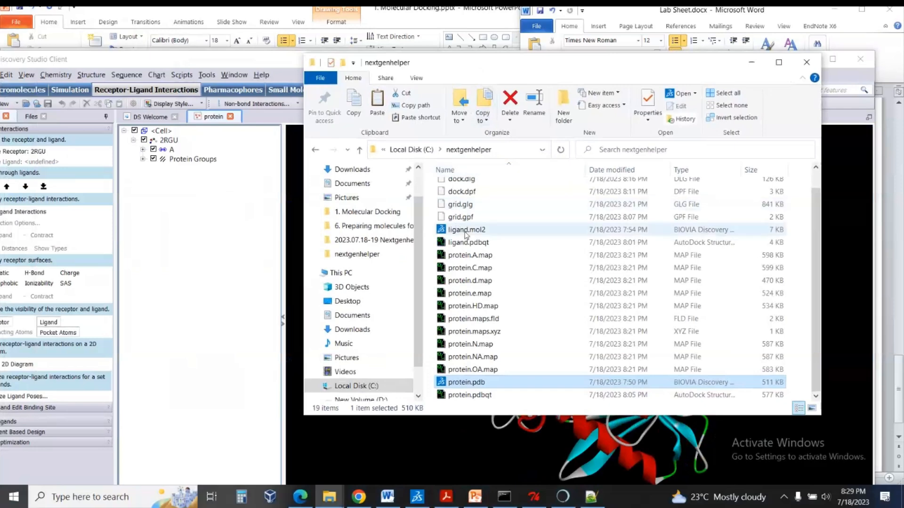
pyautogui.scroll(1, 473, 240)
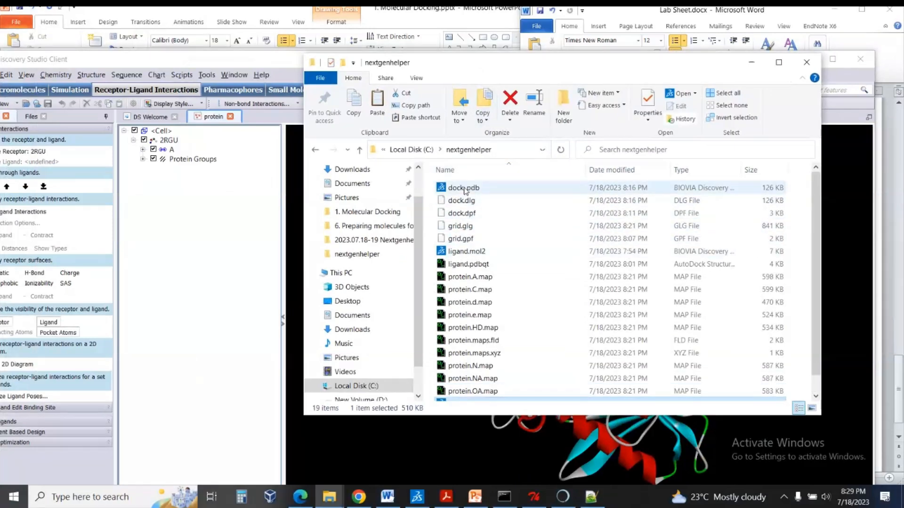
pyautogui.moveTo(464, 191); pyautogui.dragTo(217, 241)
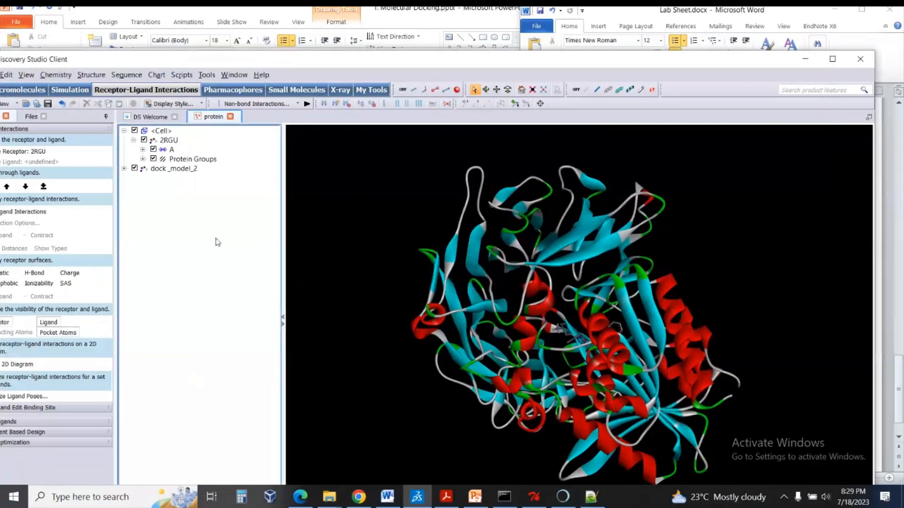
# Select dock_model_2, fit the view to it, and inspect the ligand's placement inside the protein.
pyautogui.click(172, 168)
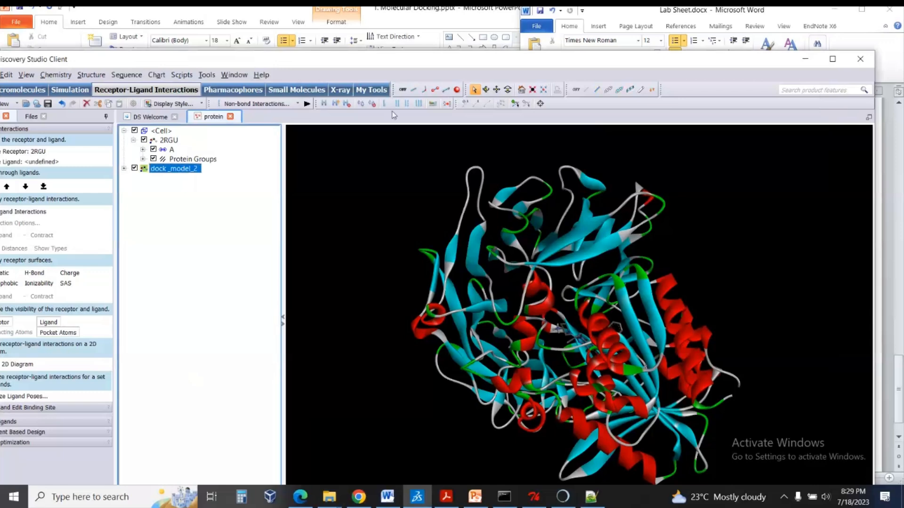
pyautogui.click(534, 90)
pyautogui.moveTo(485, 245); pyautogui.dragTo(695, 323, button='right')
pyautogui.scroll(-5, 536, 188)
pyautogui.scroll(-5, 766, 357)
pyautogui.scroll(5, 695, 323)
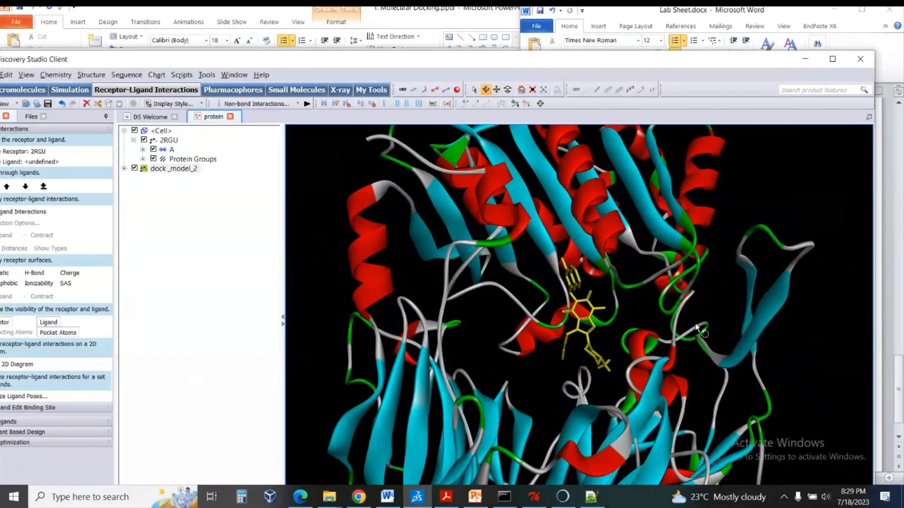
pyautogui.moveTo(676, 314); pyautogui.dragTo(669, 300, button='right')
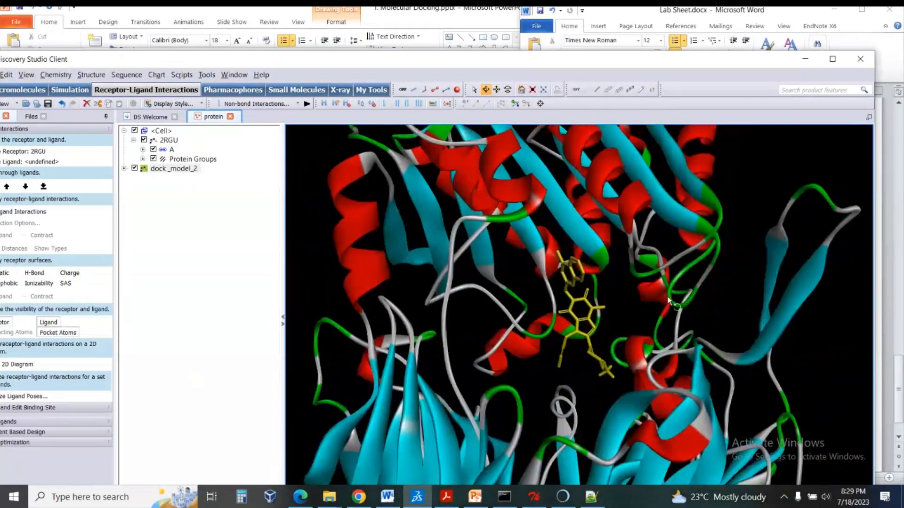
# Expand dock_model_2 and show its poses one after another from dock_model_2 down to dock_model_1 to compare their positions.
pyautogui.click(124, 169)
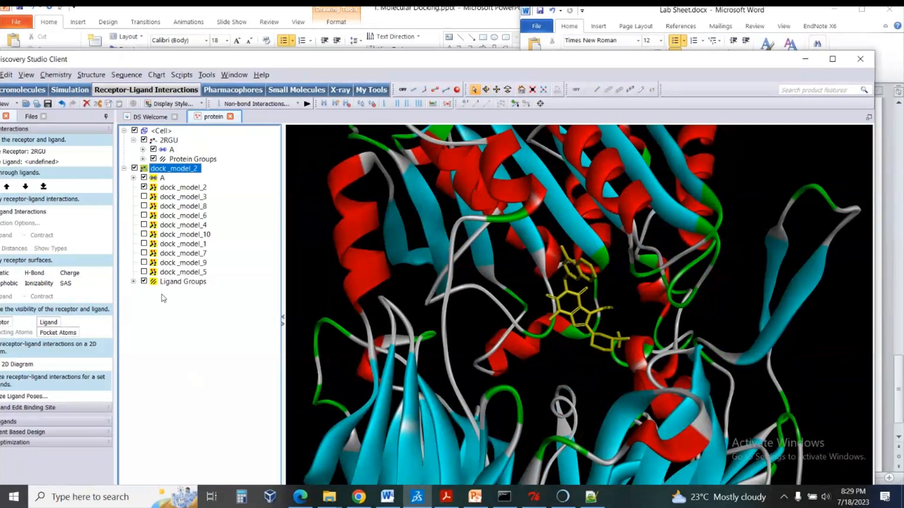
pyautogui.click(164, 298)
pyautogui.click(144, 187)
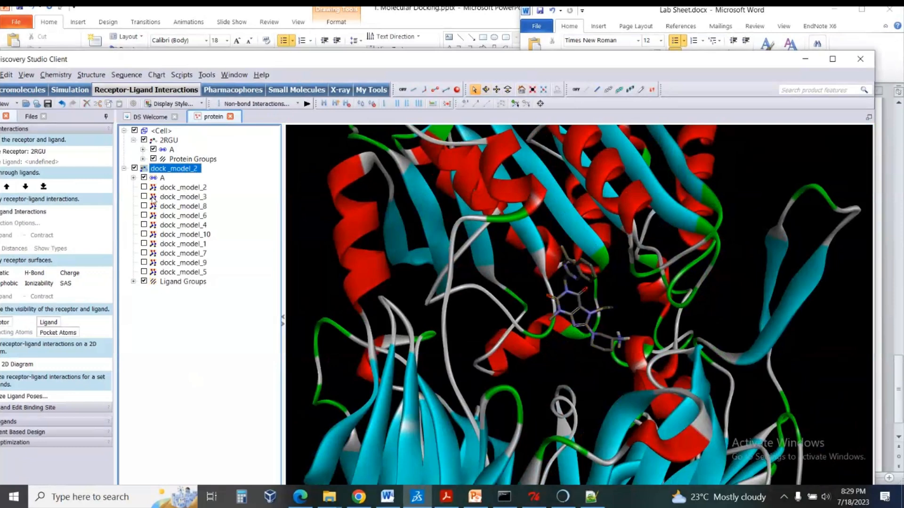
pyautogui.click(144, 187)
pyautogui.click(144, 197)
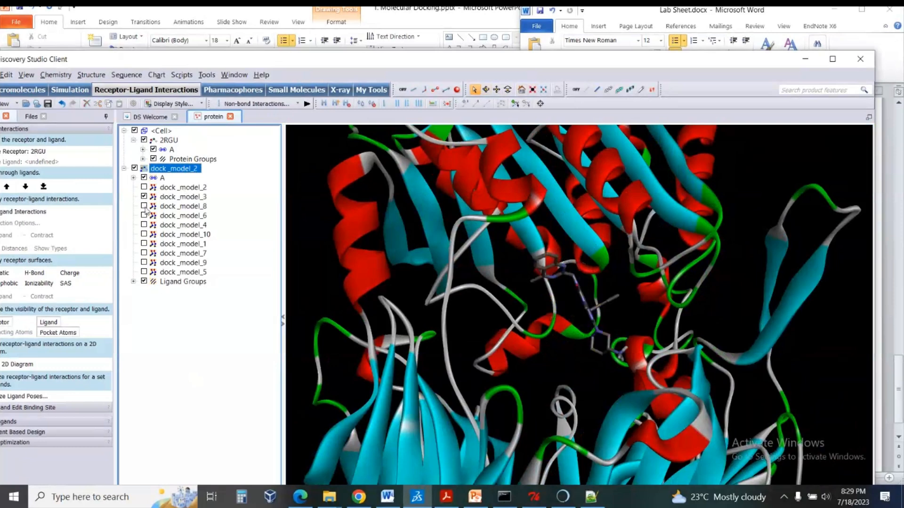
pyautogui.click(144, 206)
pyautogui.click(144, 216)
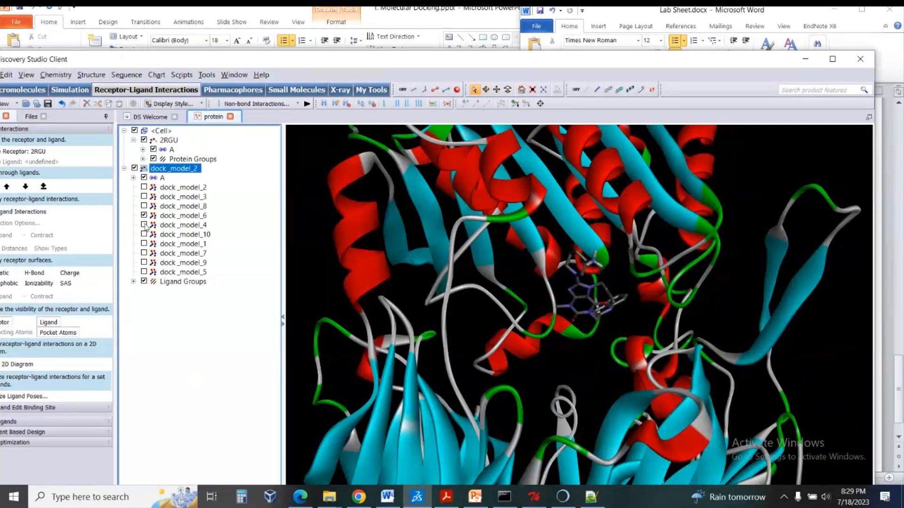
pyautogui.click(144, 225)
pyautogui.click(144, 234)
pyautogui.click(144, 243)
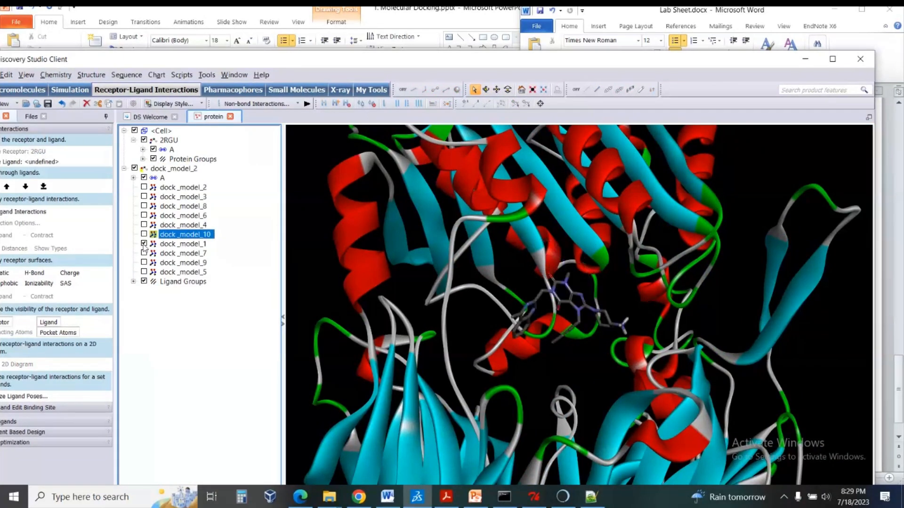
# Maximize the window, view the remaining docked poses, and return to dock_model_2 to inspect it from different angles.
pyautogui.click(833, 58)
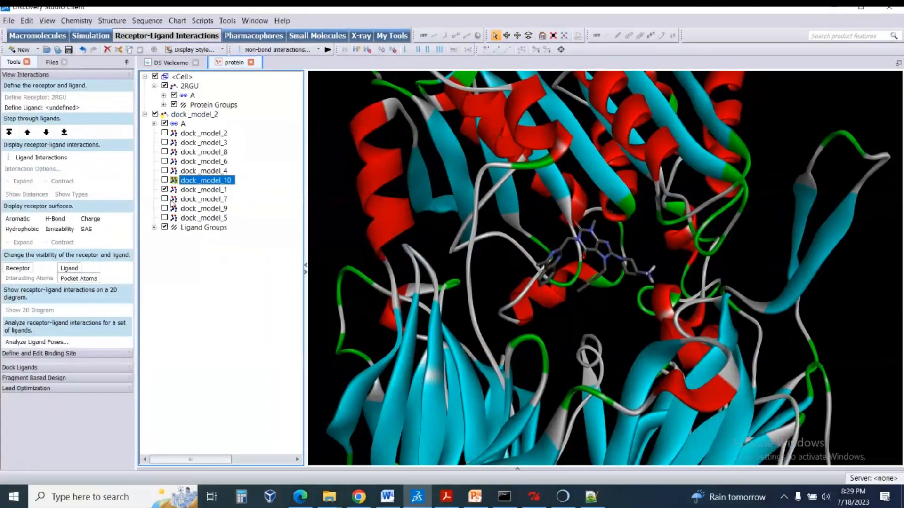
pyautogui.click(164, 208)
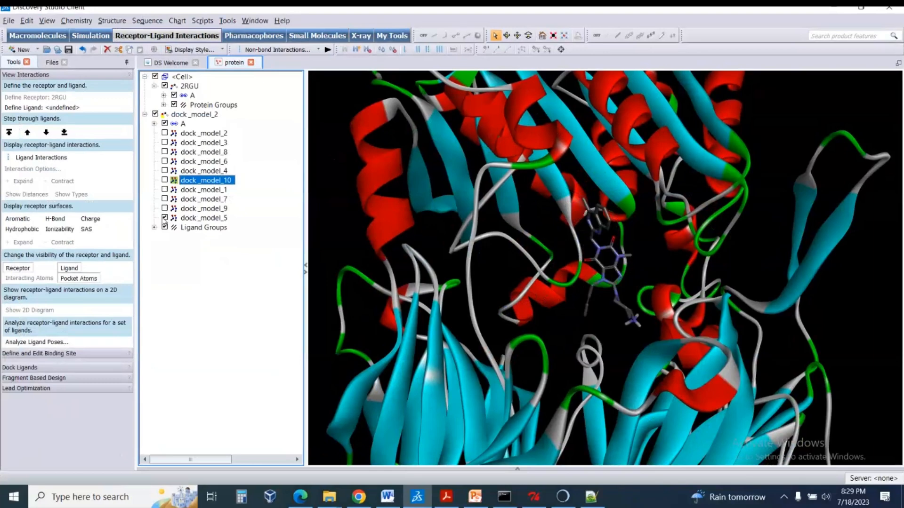
pyautogui.click(164, 199)
pyautogui.click(218, 134)
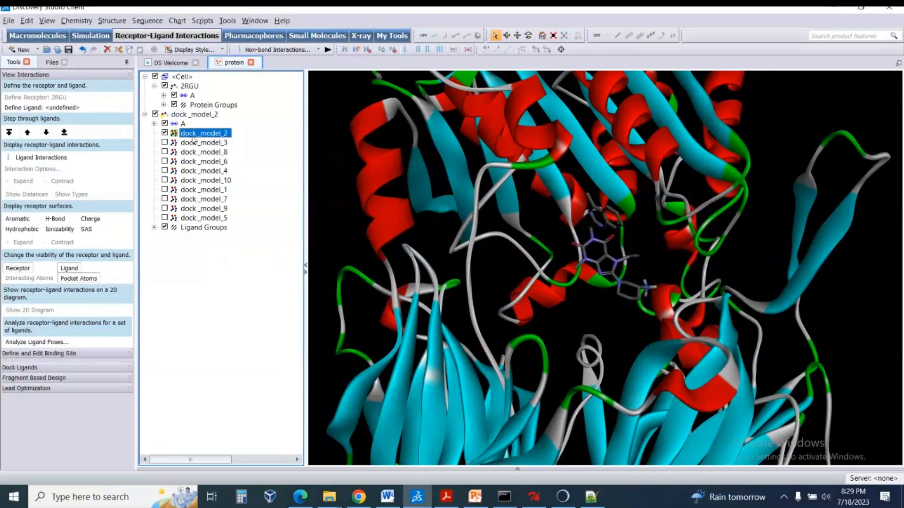
pyautogui.moveTo(608, 190); pyautogui.dragTo(608, 221, button='right')
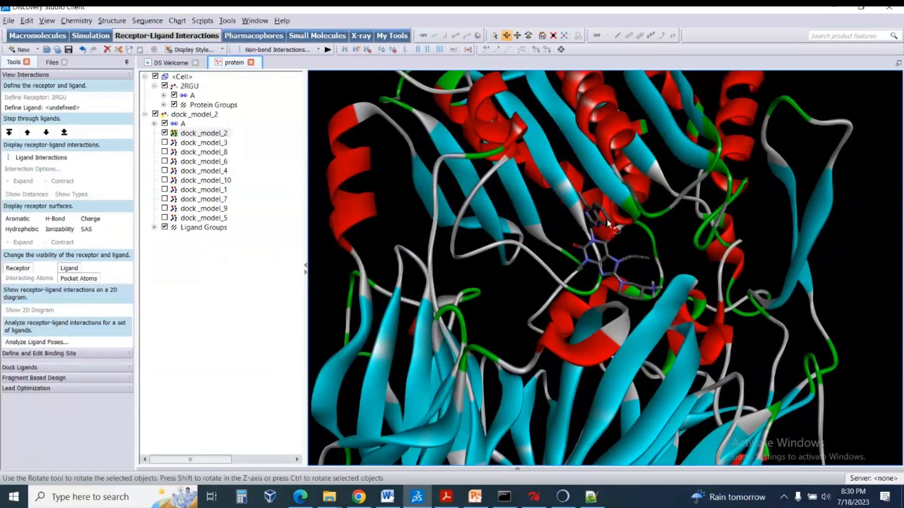
pyautogui.click(654, 194)
pyautogui.moveTo(654, 194)
pyautogui.mouseDown()
pyautogui.moveTo(658, 187)
pyautogui.moveTo(650, 198)
pyautogui.mouseUp()
# Delete the dock_model_2 entry with all its poses from the hierarchy, keeping the 2RGU protein.
pyautogui.click(207, 133)
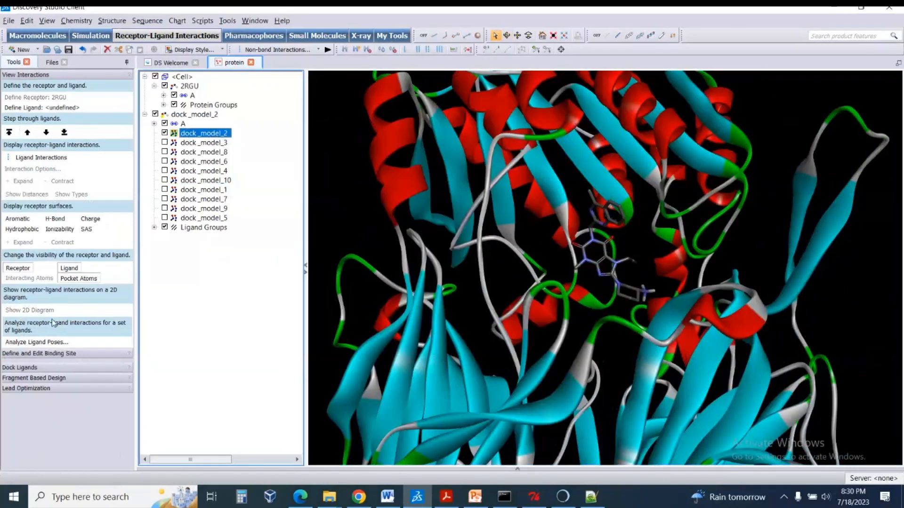
pyautogui.click(179, 124)
pyautogui.press('Delete')
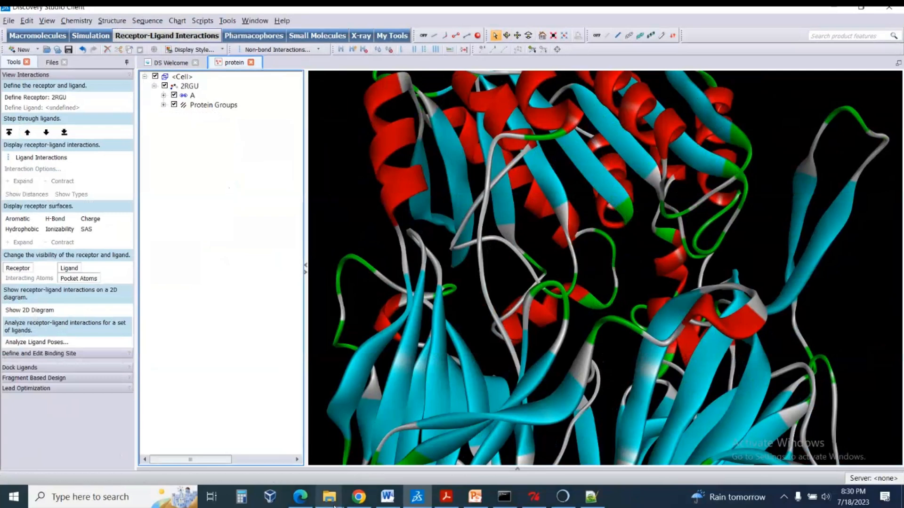
# Switch to Notepad++ and highlight the MODEL 2 line under the lowest energy docked conformations in dock.dlg.
pyautogui.moveTo(329, 497)
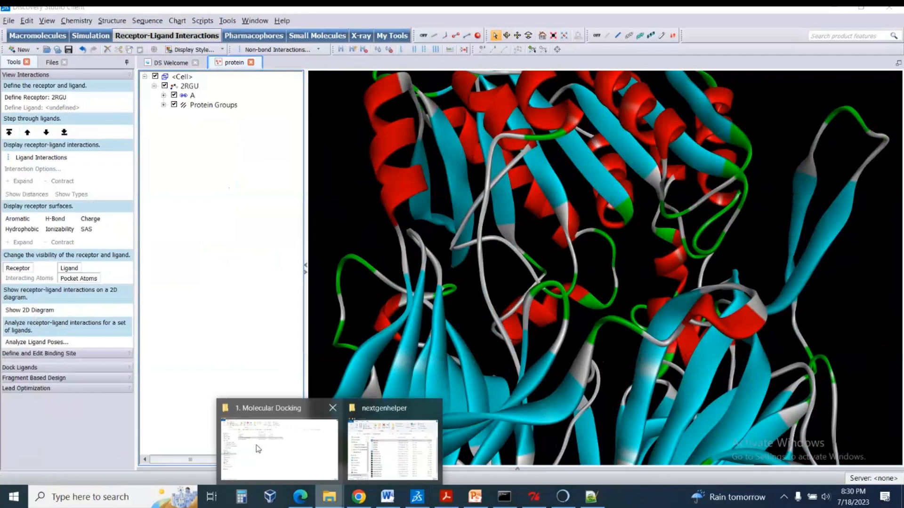
pyautogui.click(393, 447)
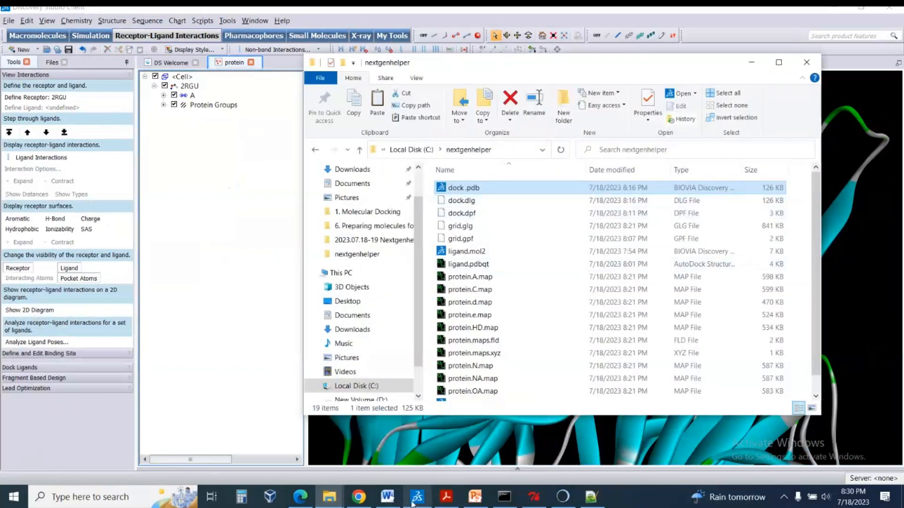
pyautogui.moveTo(416, 503)
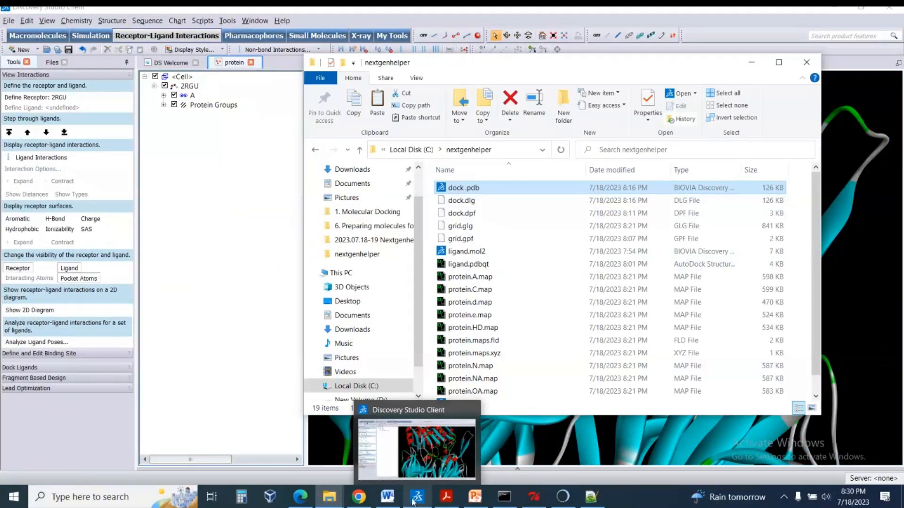
pyautogui.moveTo(340, 500)
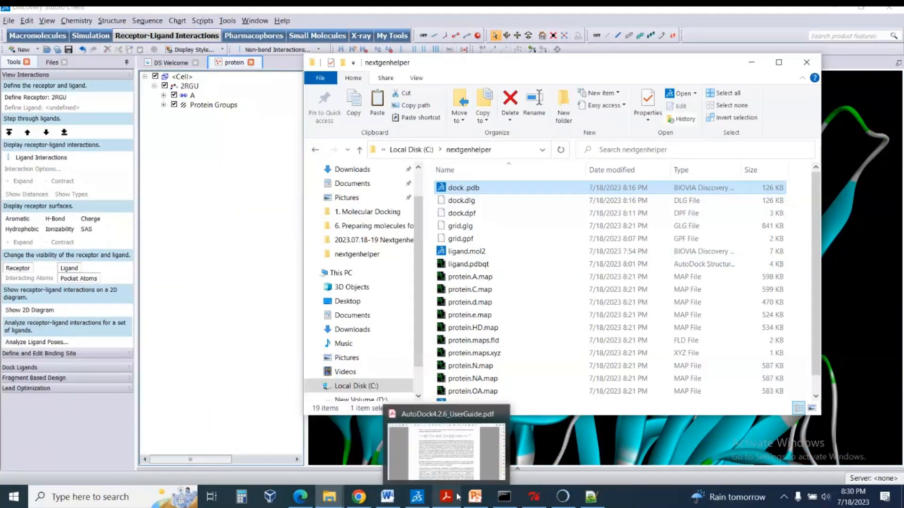
pyautogui.click(588, 500)
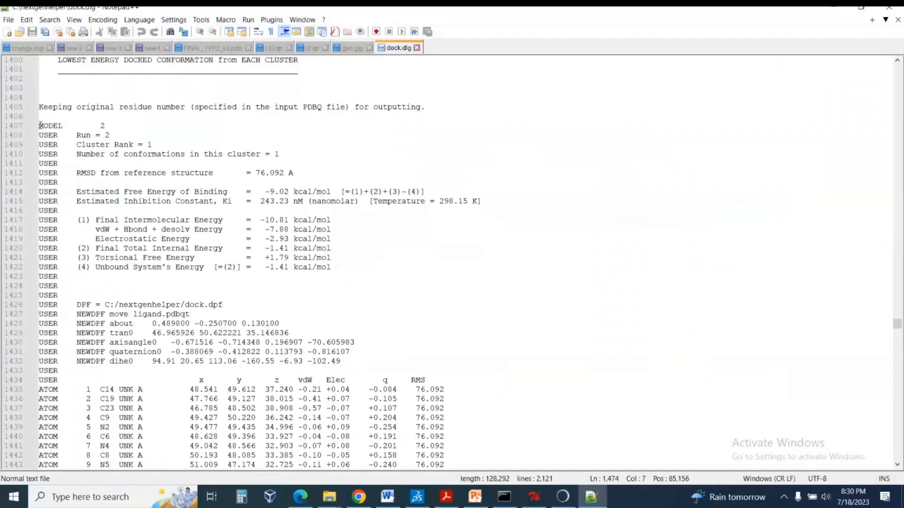
pyautogui.moveTo(40, 125); pyautogui.dragTo(108, 127)
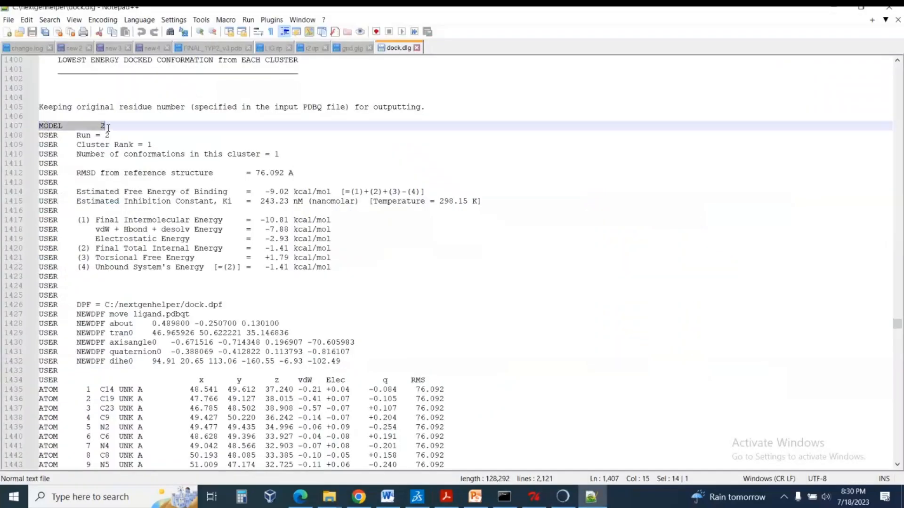
# Select the whole MODEL 2 block through its ENDMDL line in dock.dlg and copy it into a new document.
pyautogui.scroll(-2, 107, 227)
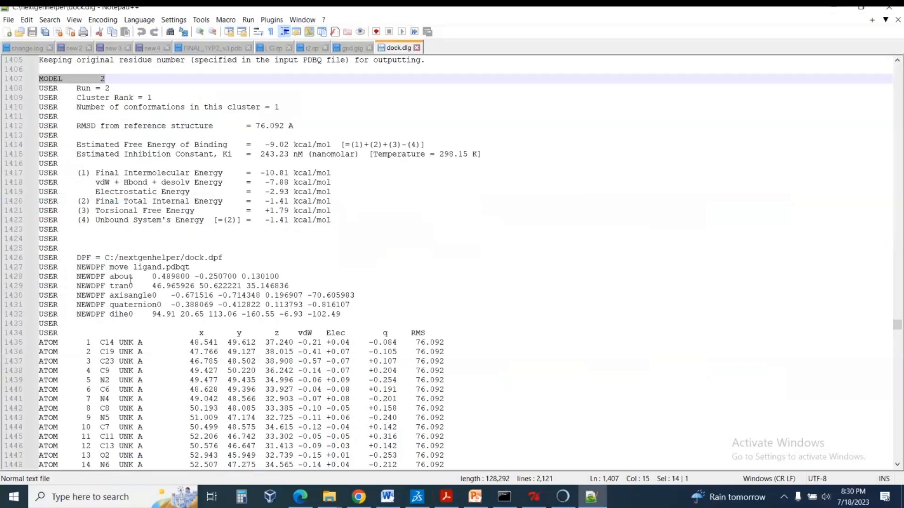
pyautogui.scroll(-13, 131, 278)
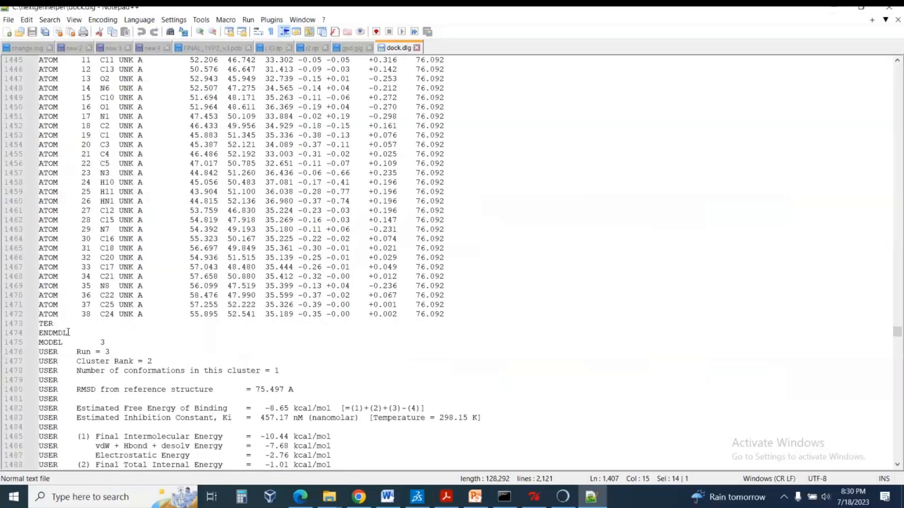
pyautogui.keyDown('shift'); pyautogui.click(69, 332); pyautogui.keyUp('shift')
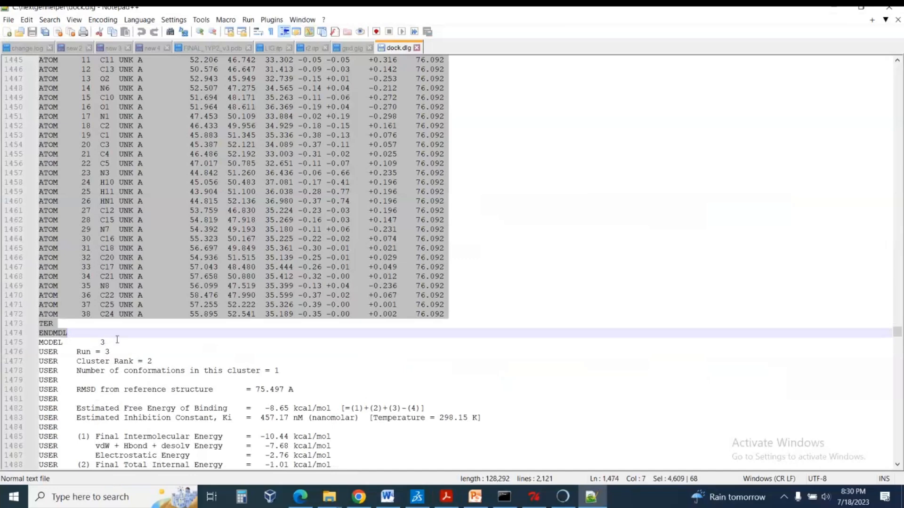
pyautogui.scroll(2, 71, 356)
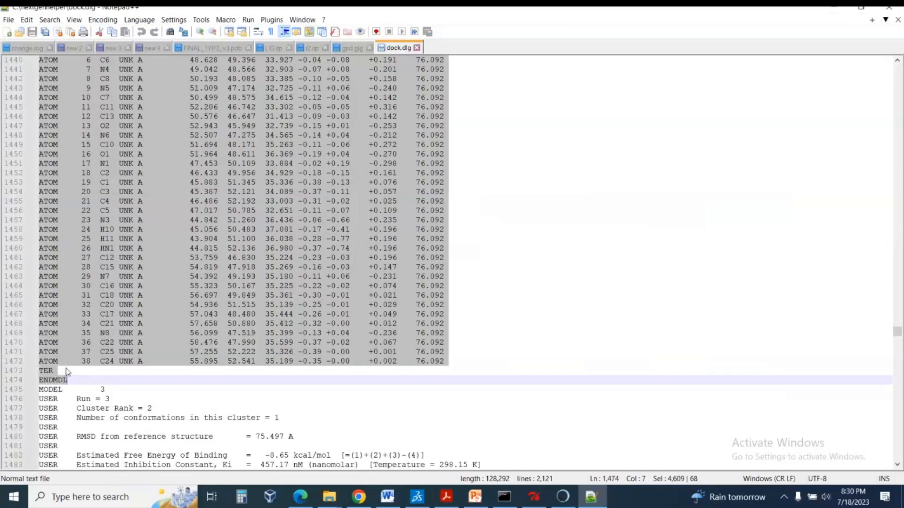
pyautogui.scroll(12, 65, 368)
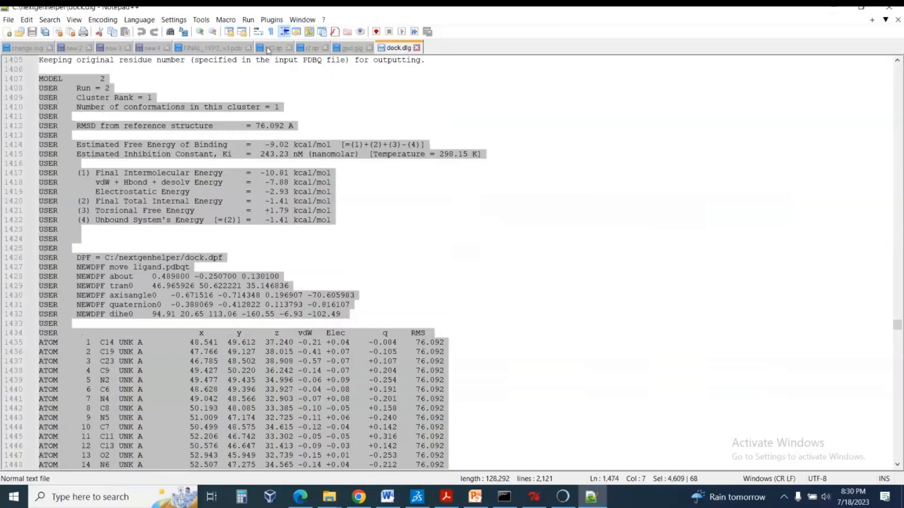
pyautogui.click(6, 35)
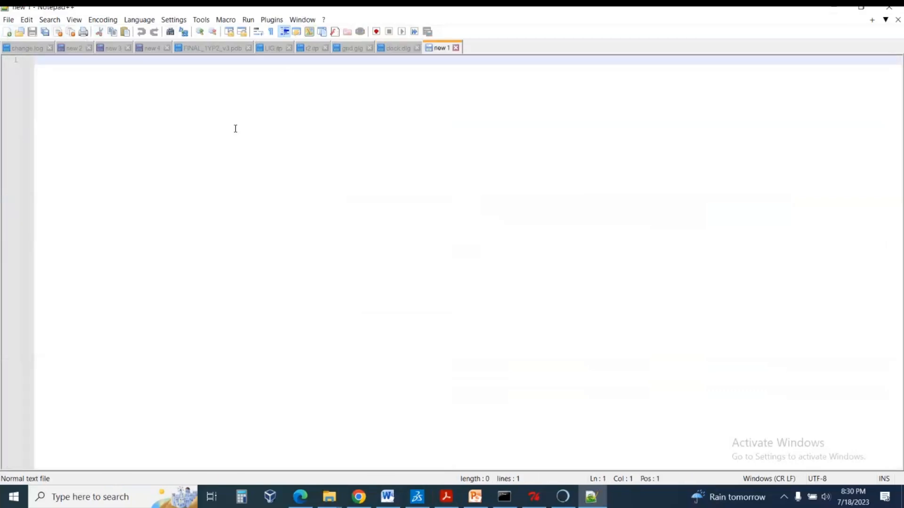
pyautogui.hotkey('ctrl', 'v')
pyautogui.scroll(2, 219, 246)
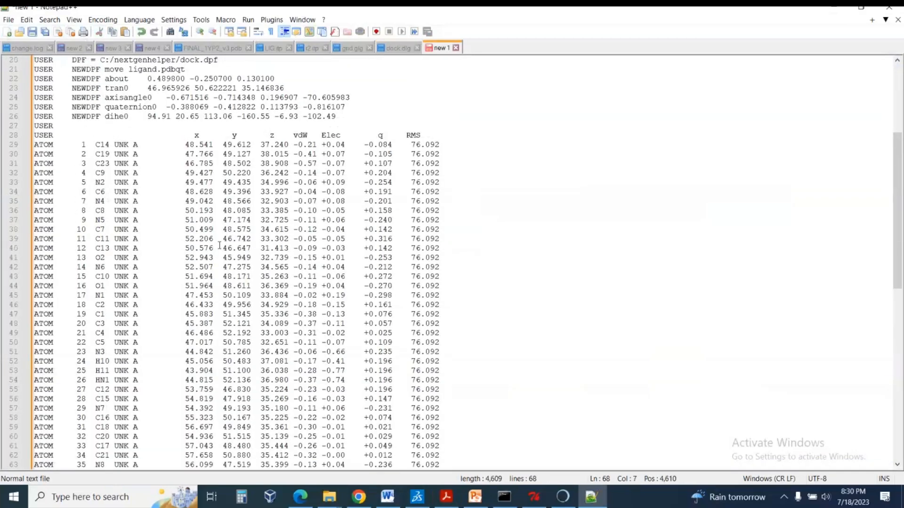
# Save the new document as LIGpose.pdb in the nextgenhelper folder.
pyautogui.hotkey('ctrl', 's')
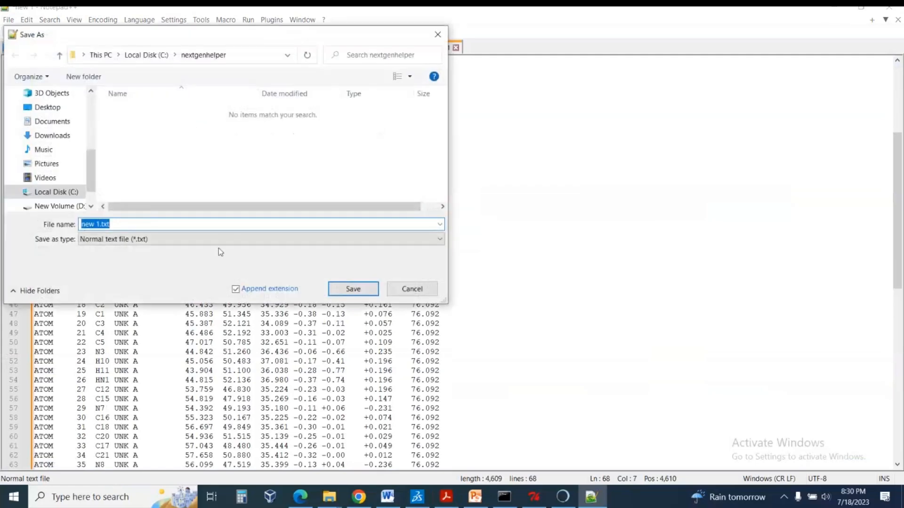
pyautogui.click(110, 224)
pyautogui.moveTo(90, 218); pyautogui.dragTo(74, 217)
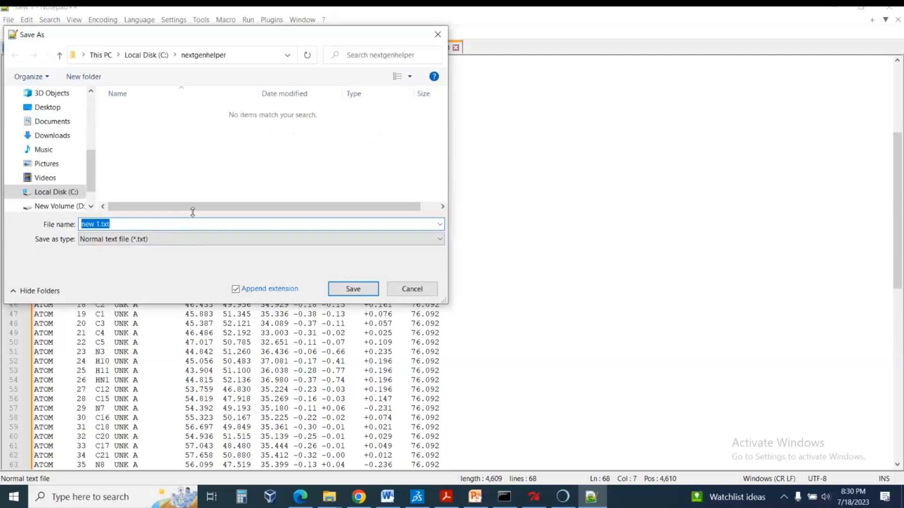
pyautogui.write('l')
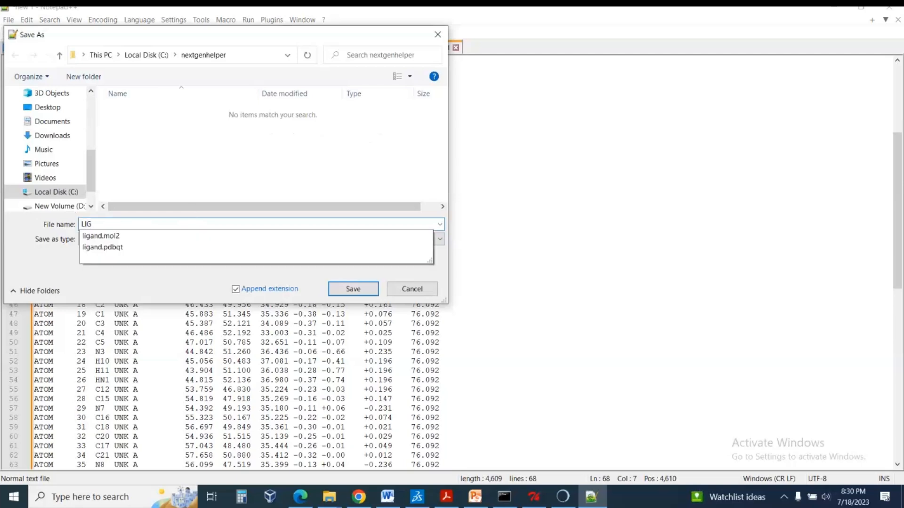
pyautogui.write('IGpose.pdb')
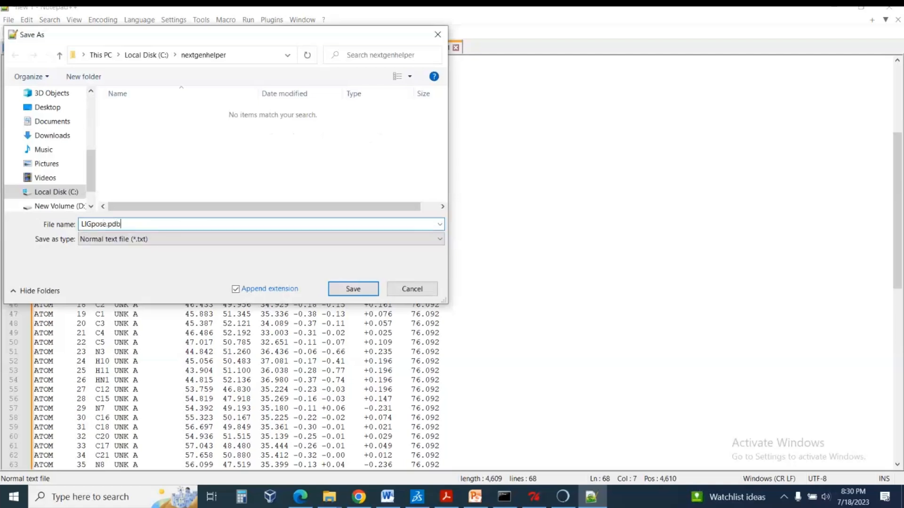
pyautogui.press('Return')
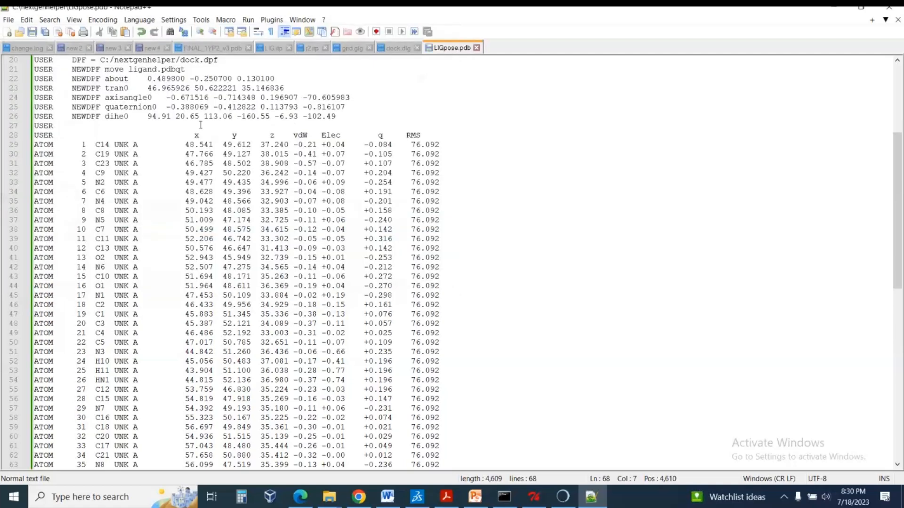
# Switch to Discovery Studio and add LIGpose.pdb from the nextgenhelper folder to the protein view alongside 2RGU.
pyautogui.click(842, 11)
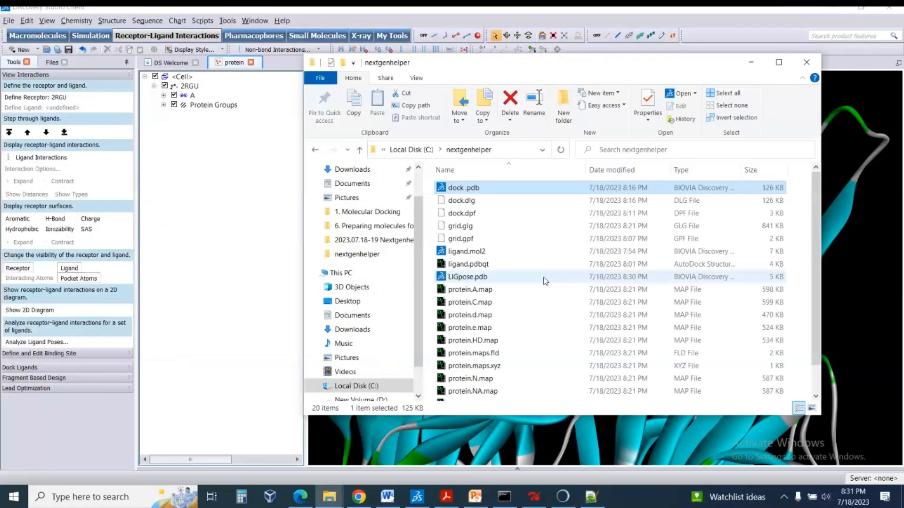
pyautogui.click(464, 279)
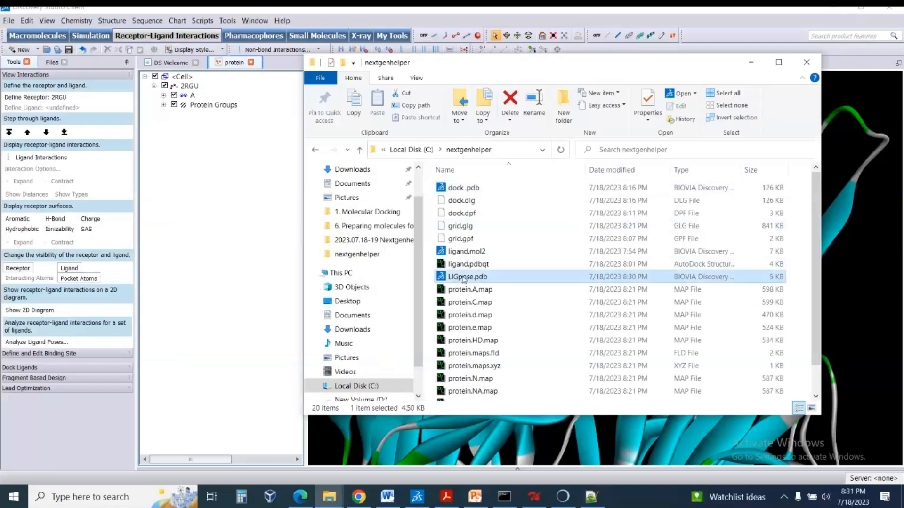
pyautogui.moveTo(465, 280); pyautogui.dragTo(191, 159)
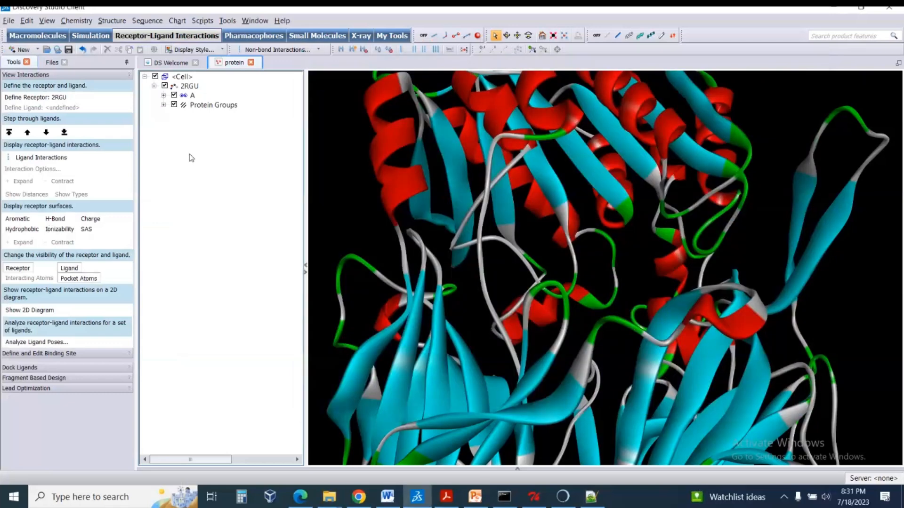
pyautogui.click(203, 115)
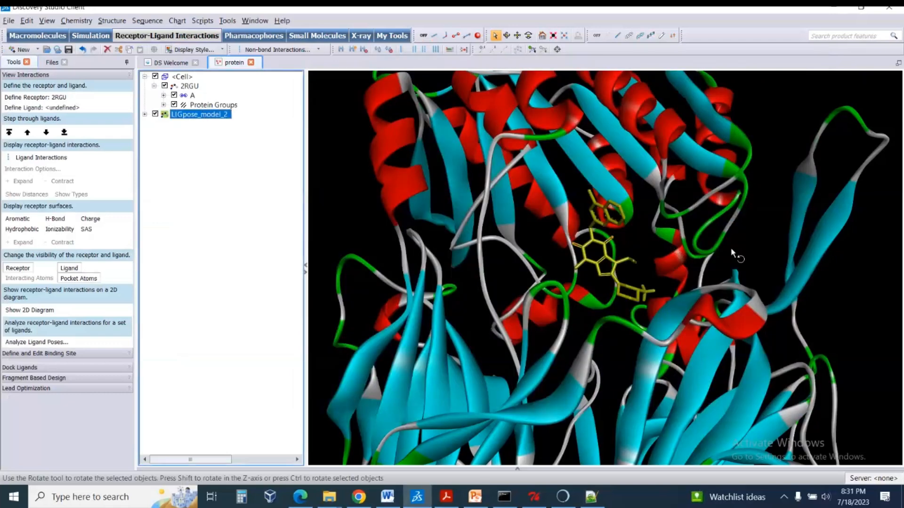
# Run Find Residues Close To Selection on the selected LIGpose_model_2 ligand in the binding site.
pyautogui.moveTo(730, 247); pyautogui.dragTo(652, 262, button='right')
pyautogui.scroll(-5, 656, 278)
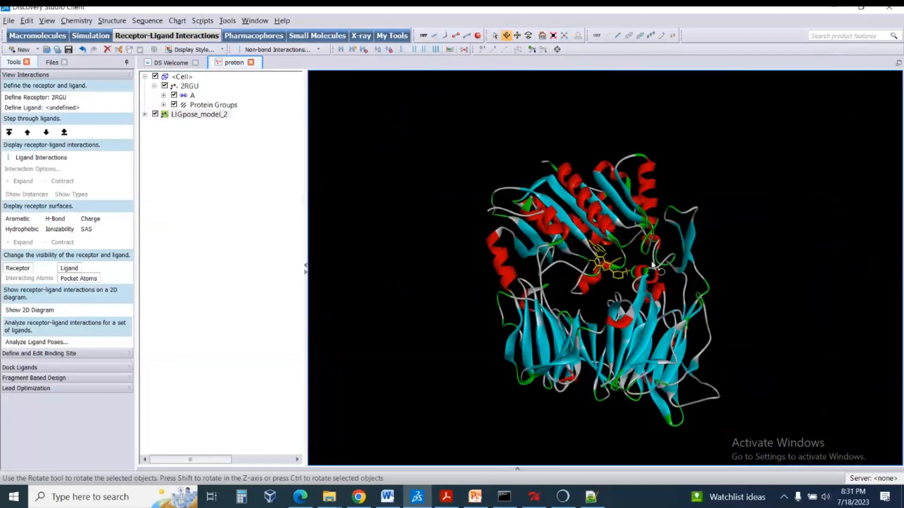
pyautogui.scroll(5, 649, 261)
pyautogui.scroll(6, 650, 265)
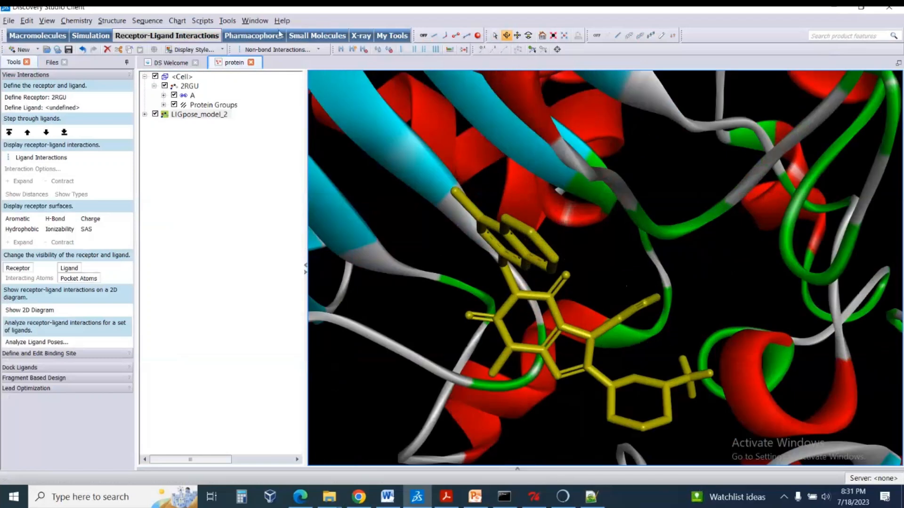
pyautogui.click(202, 20)
pyautogui.moveTo(224, 72)
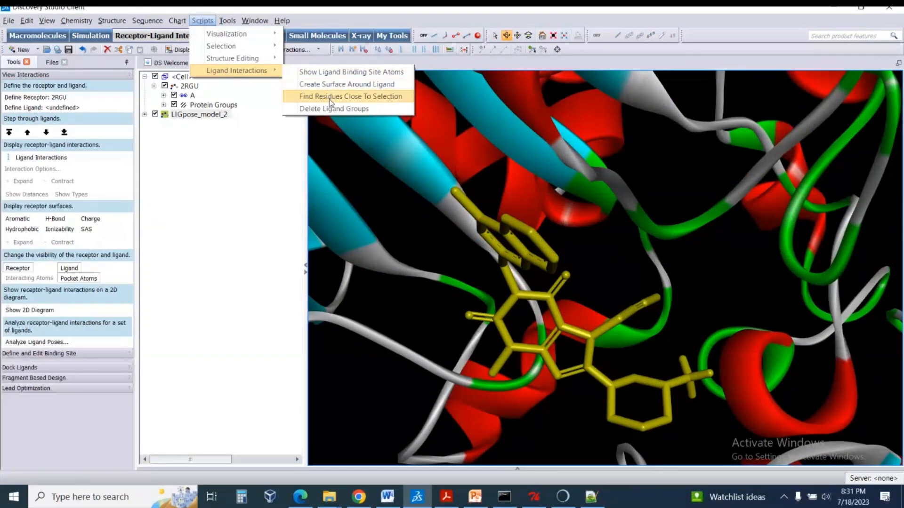
pyautogui.click(330, 99)
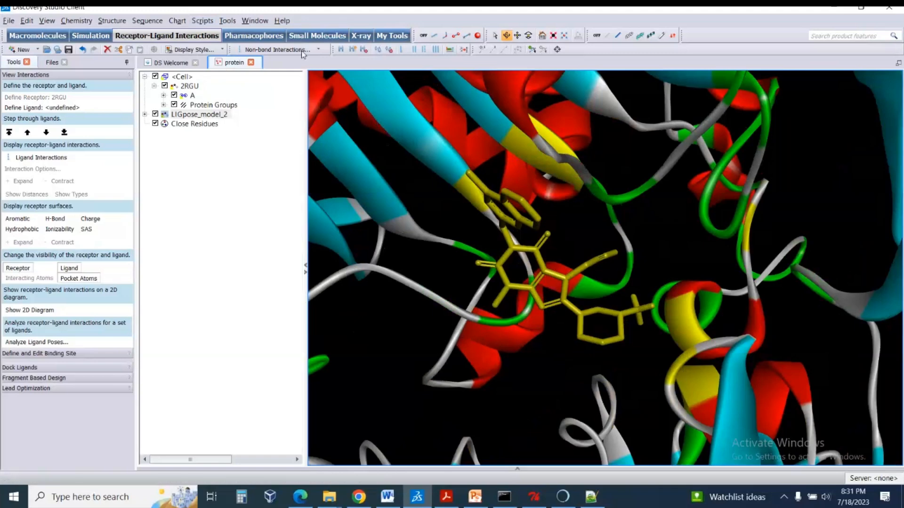
# Start adding labels to the selected close residues, with AminoAcid as the labelled object and Name as the attribute.
pyautogui.moveTo(556, 193); pyautogui.dragTo(596, 175)
pyautogui.rightClick(595, 167)
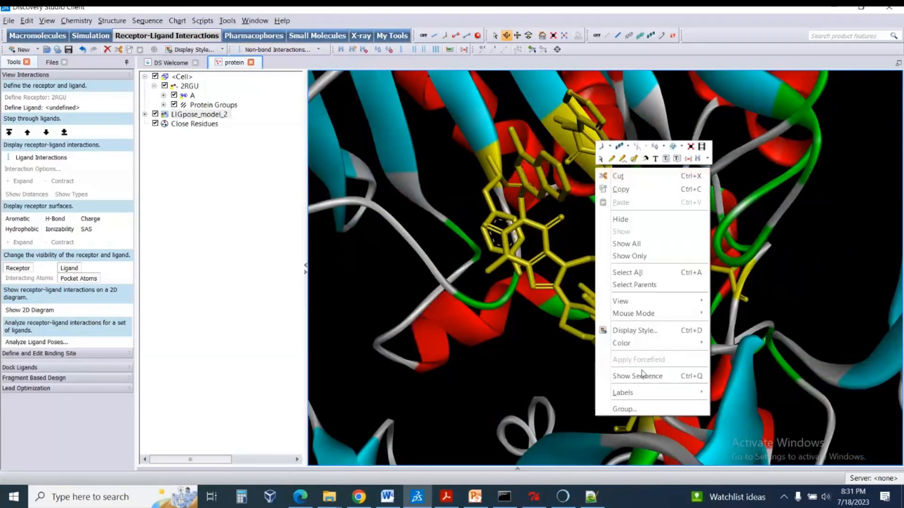
pyautogui.moveTo(688, 396)
pyautogui.click(730, 398)
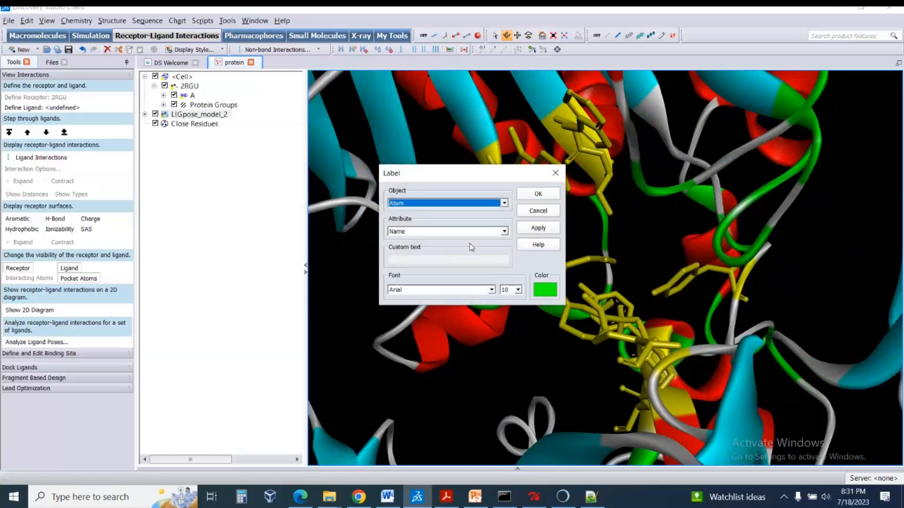
pyautogui.click(456, 204)
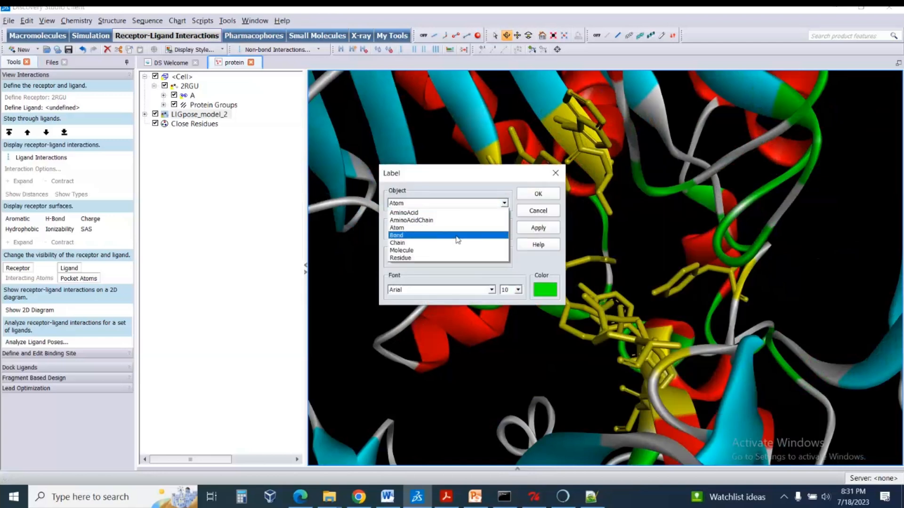
pyautogui.click(456, 209)
pyautogui.click(467, 204)
pyautogui.click(466, 214)
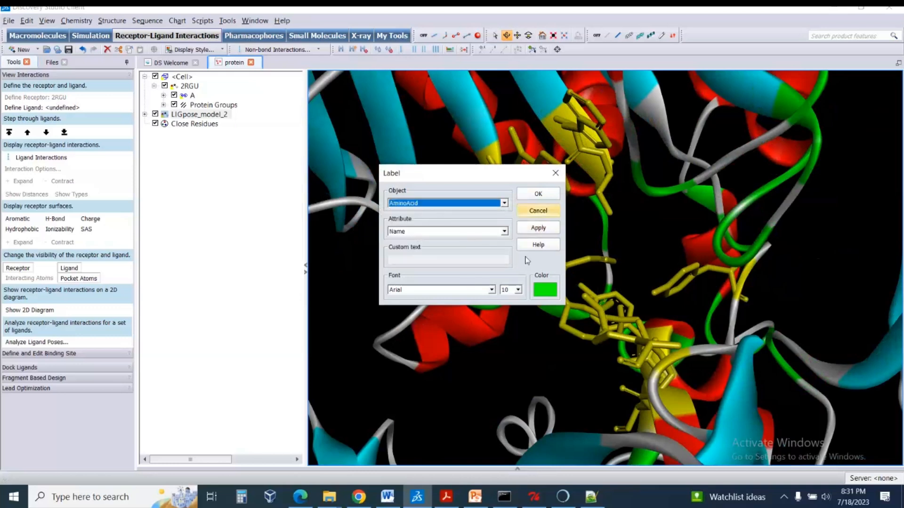
# Set the residue labels to font size 16 in red and apply them.
pyautogui.click(518, 289)
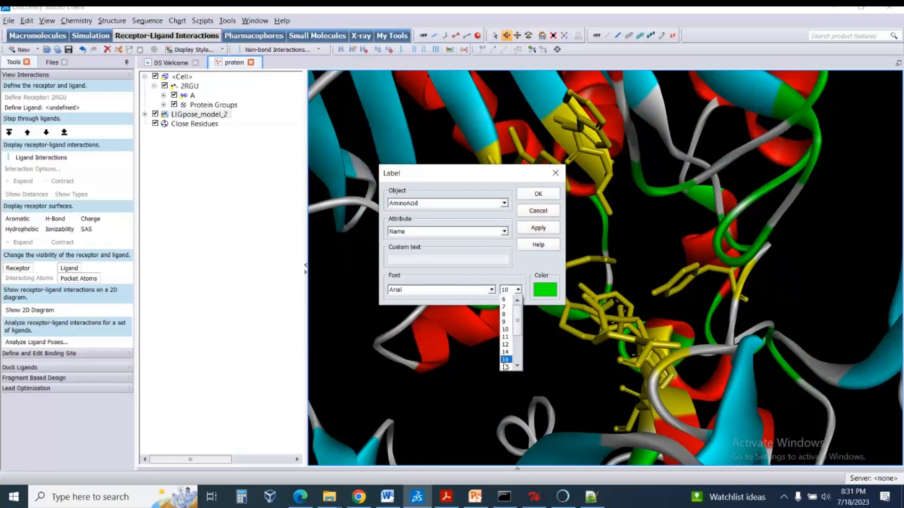
pyautogui.click(505, 360)
pyautogui.click(542, 290)
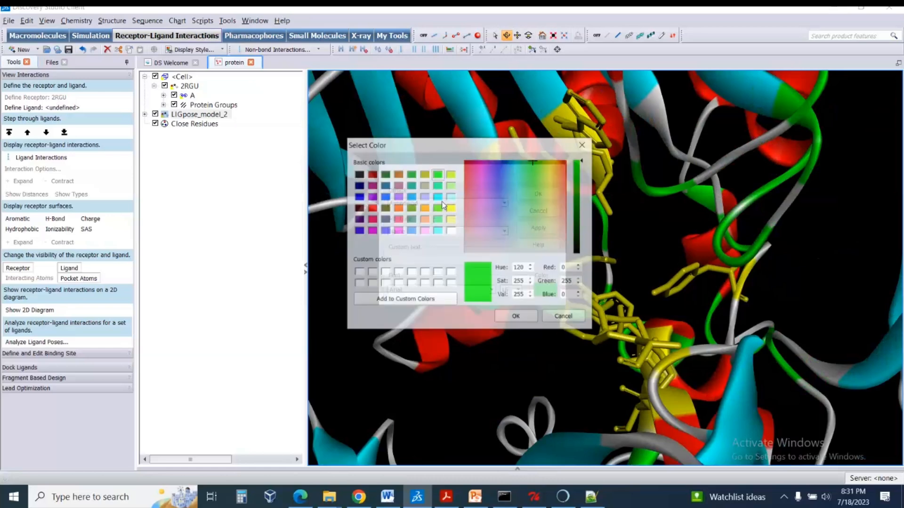
pyautogui.click(372, 209)
pyautogui.click(516, 317)
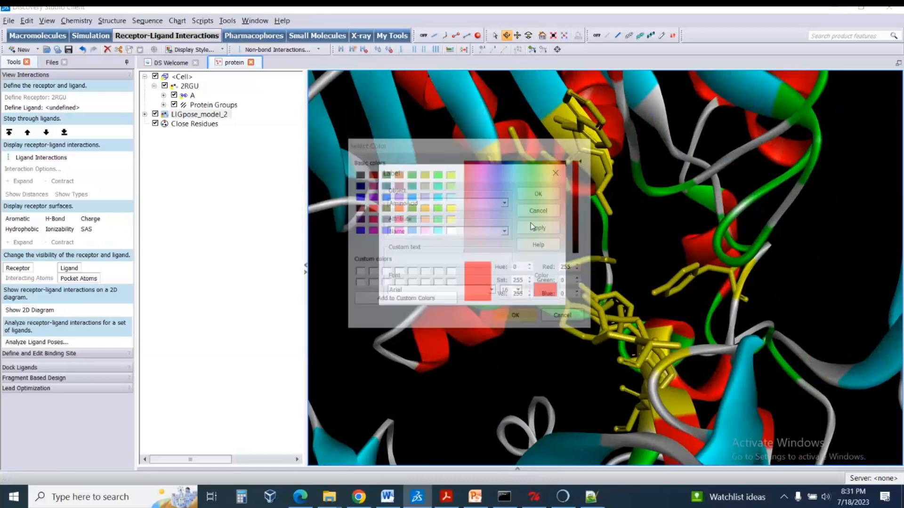
pyautogui.click(538, 193)
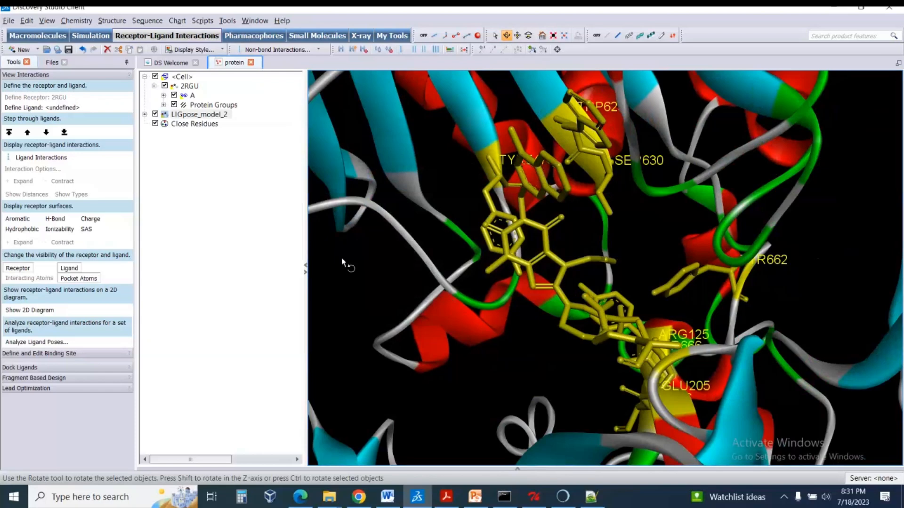
# Clear the selection, then highlight the Close Residues group and the ligand in turn to inspect the labelled binding site.
pyautogui.click(297, 256)
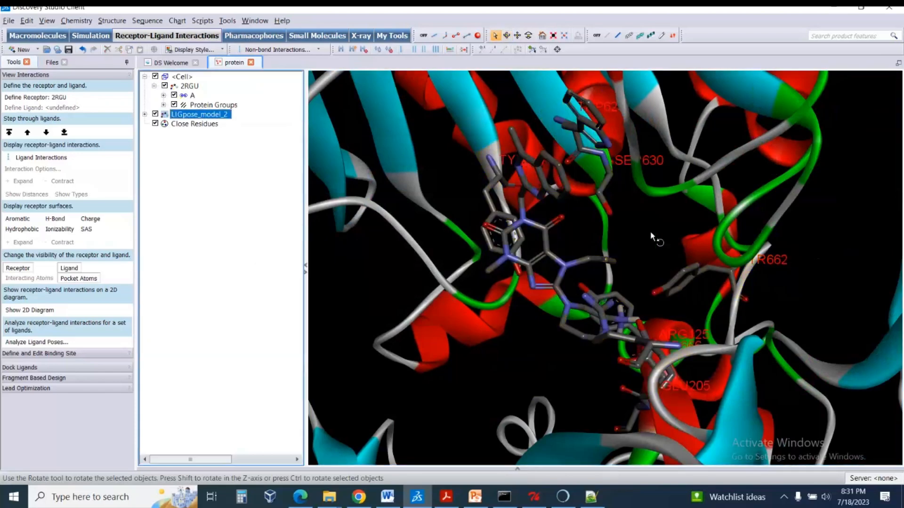
pyautogui.moveTo(651, 232); pyautogui.dragTo(674, 220)
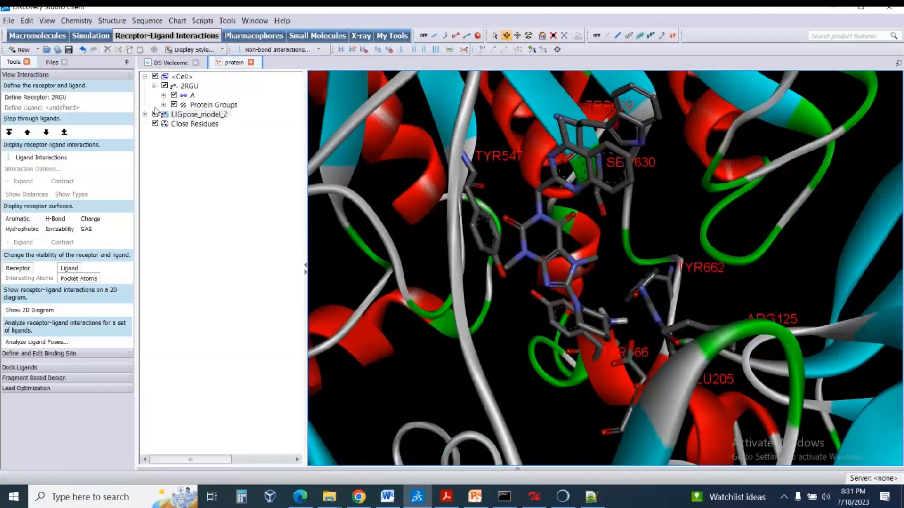
pyautogui.click(195, 124)
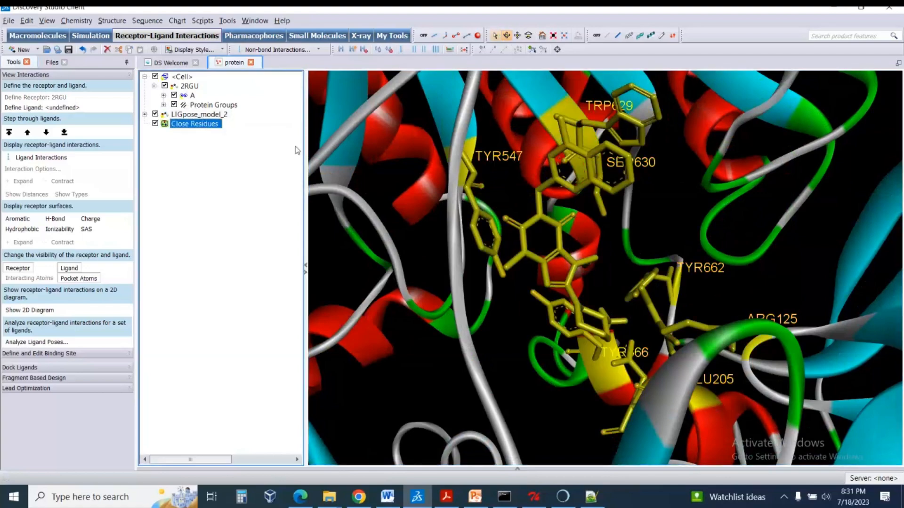
pyautogui.click(203, 115)
pyautogui.moveTo(531, 174)
pyautogui.mouseDown(button='right')
pyautogui.moveTo(597, 175)
pyautogui.moveTo(511, 163)
pyautogui.moveTo(522, 142)
pyautogui.moveTo(533, 169)
pyautogui.mouseUp(button='right')
pyautogui.click(204, 188)
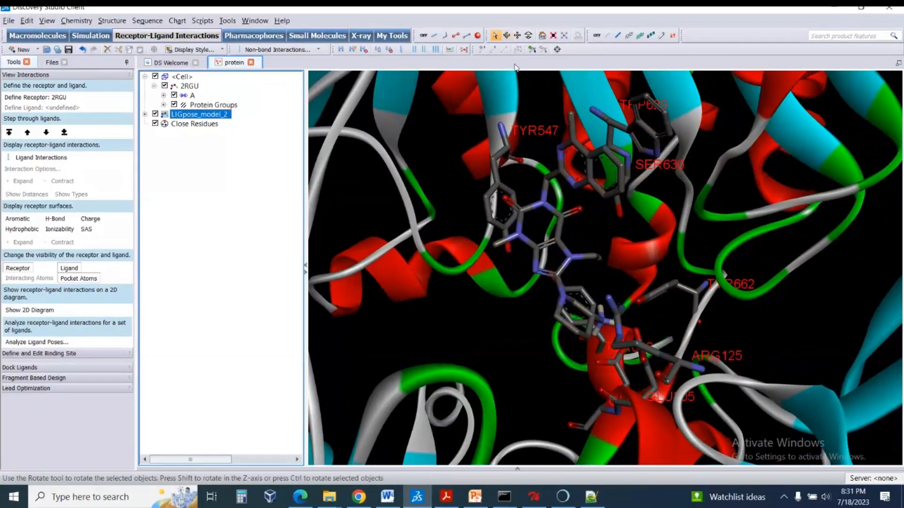
# Turn off the protein ribbon display and inspect the highlighted LIGpose_model_2 ligand among its labelled residues.
pyautogui.click(596, 36)
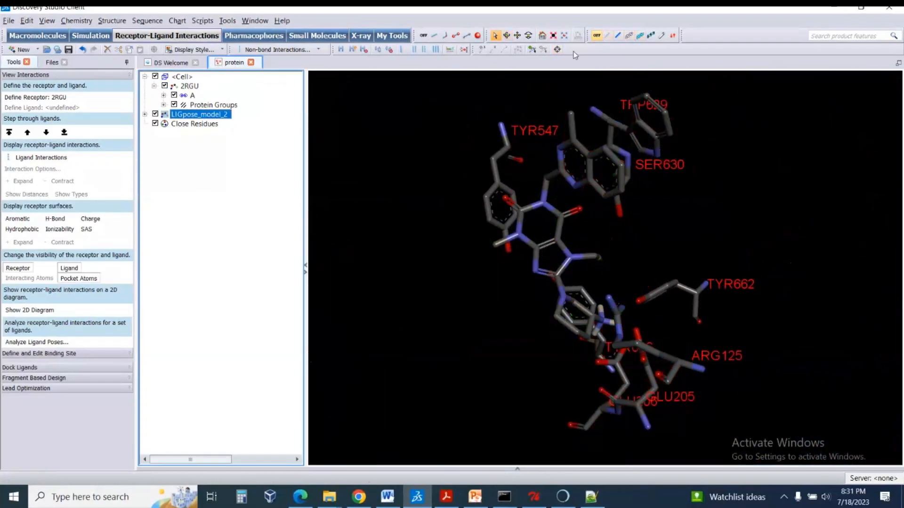
pyautogui.click(202, 116)
pyautogui.moveTo(494, 191); pyautogui.dragTo(525, 162, button='right')
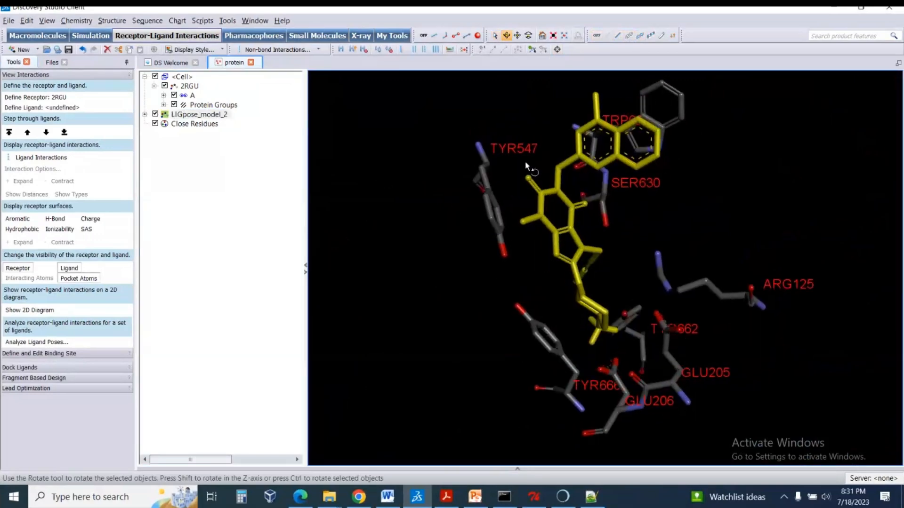
pyautogui.scroll(-4, 574, 198)
pyautogui.scroll(4, 573, 199)
pyautogui.moveTo(573, 198); pyautogui.dragTo(639, 218, button='right')
pyautogui.click(234, 201)
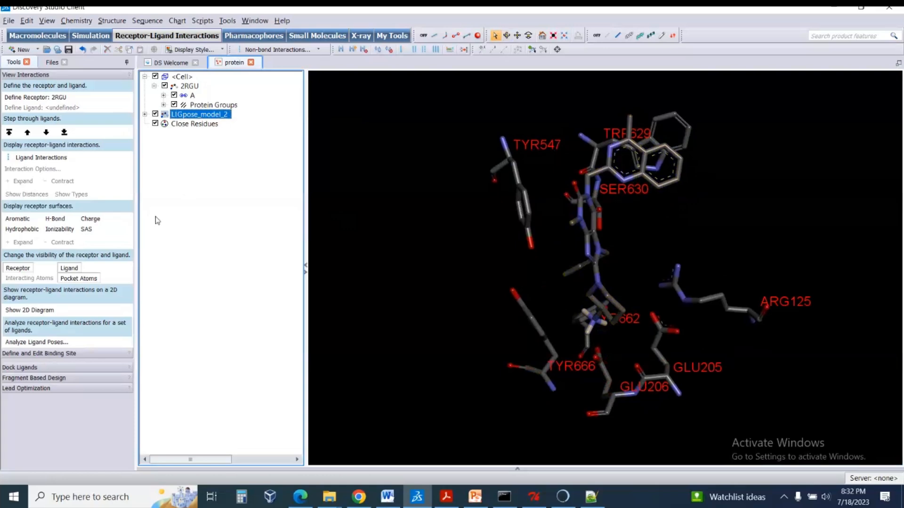
# Generate the 2D interaction diagram between the LIGpose_model_2 ligand and the receptor.
pyautogui.click(203, 117)
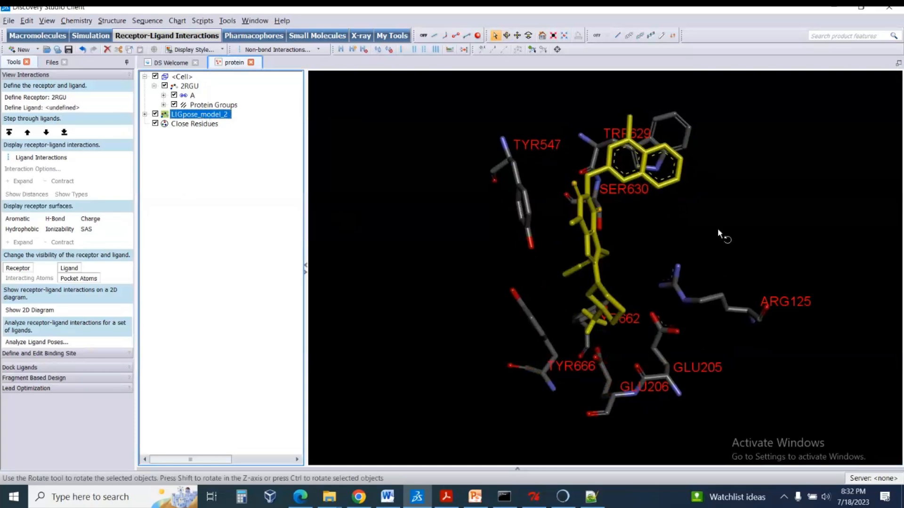
pyautogui.moveTo(719, 234); pyautogui.dragTo(692, 209, button='right')
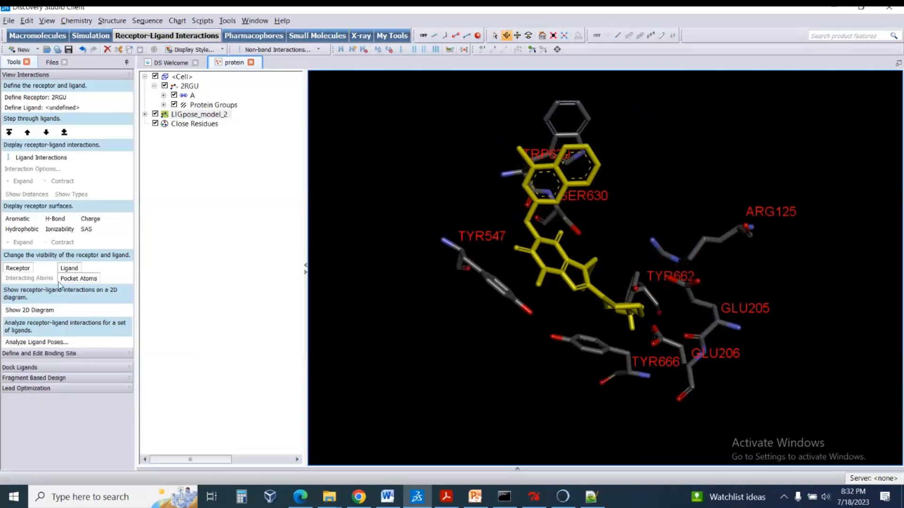
pyautogui.click(35, 311)
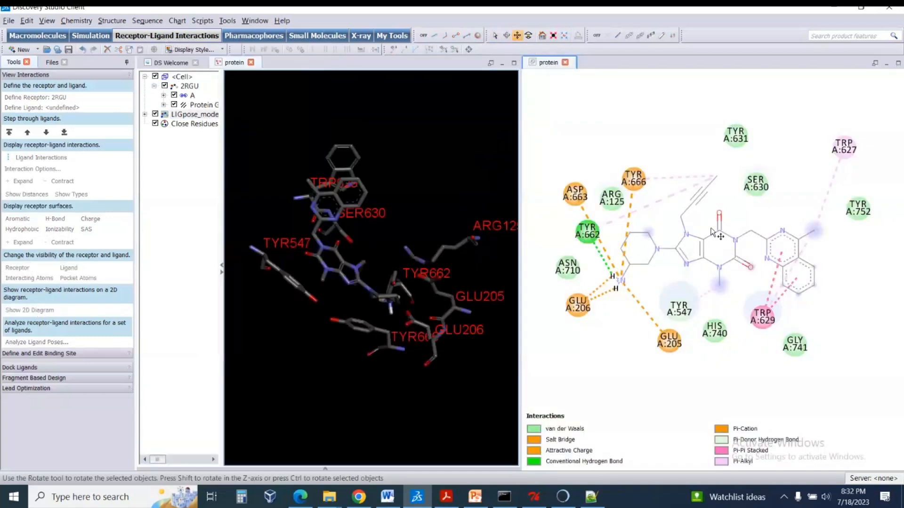
pyautogui.moveTo(726, 191); pyautogui.dragTo(723, 209)
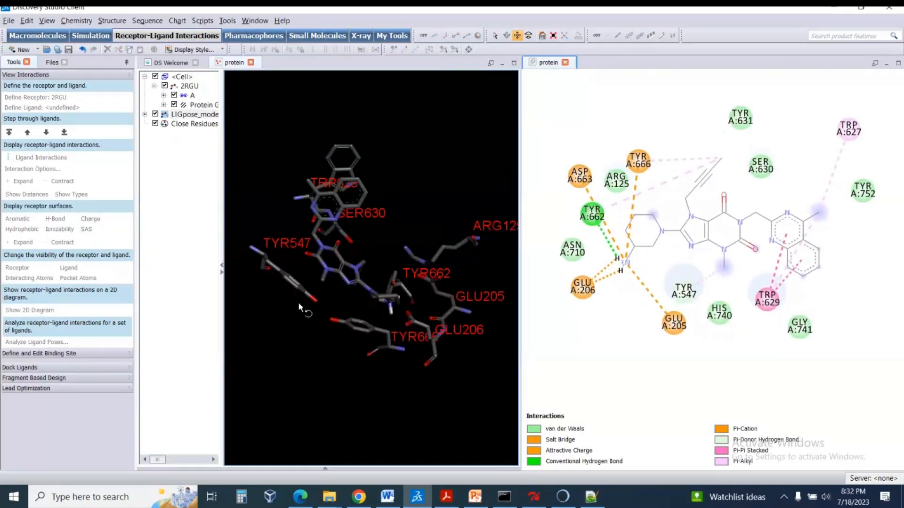
# Move the TYR A:662 residue in the 2D diagram to the empty space below the ligand, between GLU A:206 and GLU A:205.
pyautogui.click(197, 235)
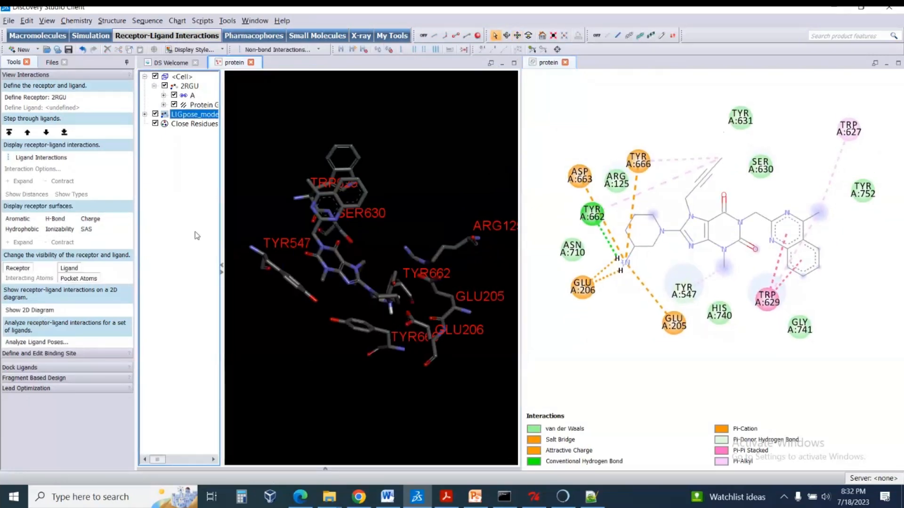
pyautogui.click(594, 217)
pyautogui.moveTo(594, 218); pyautogui.dragTo(620, 338)
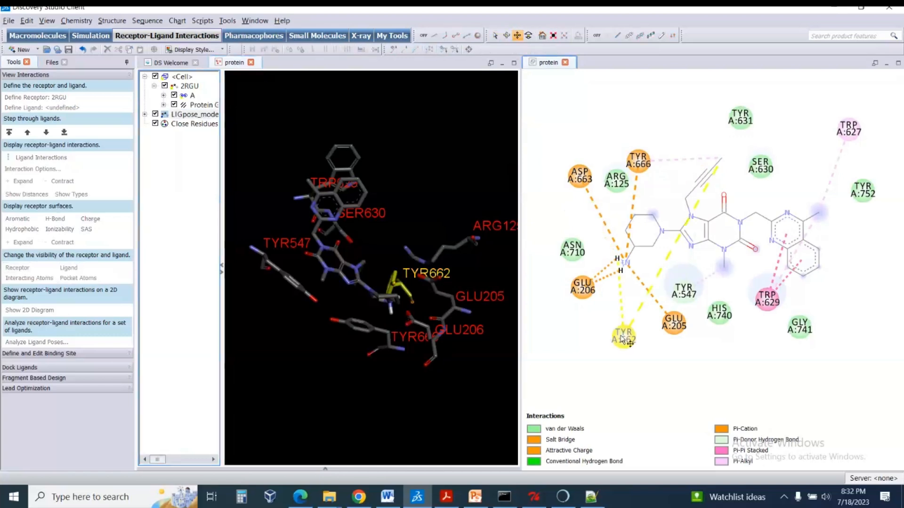
pyautogui.click(652, 365)
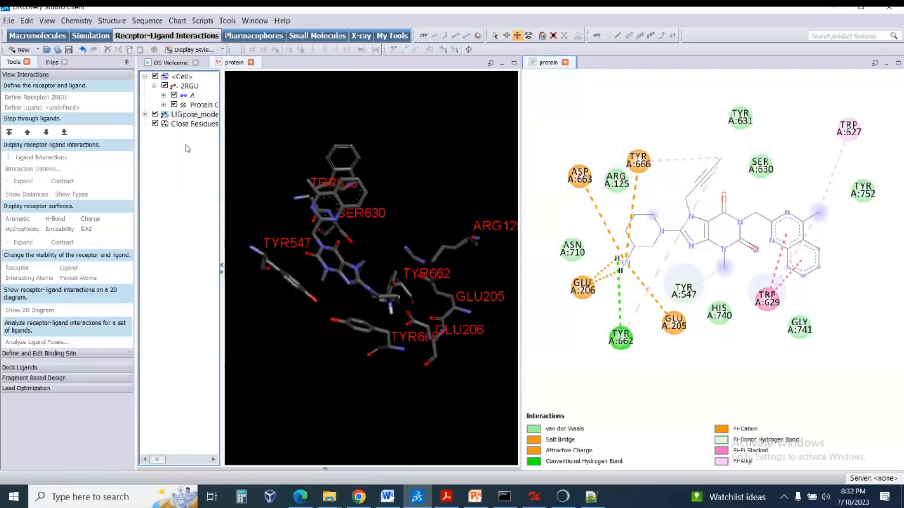
# Select the LIGpose_model_2 ligand and add a hydrogen bond monitor for it in the 3D view.
pyautogui.click(180, 116)
pyautogui.moveTo(366, 228); pyautogui.dragTo(283, 189)
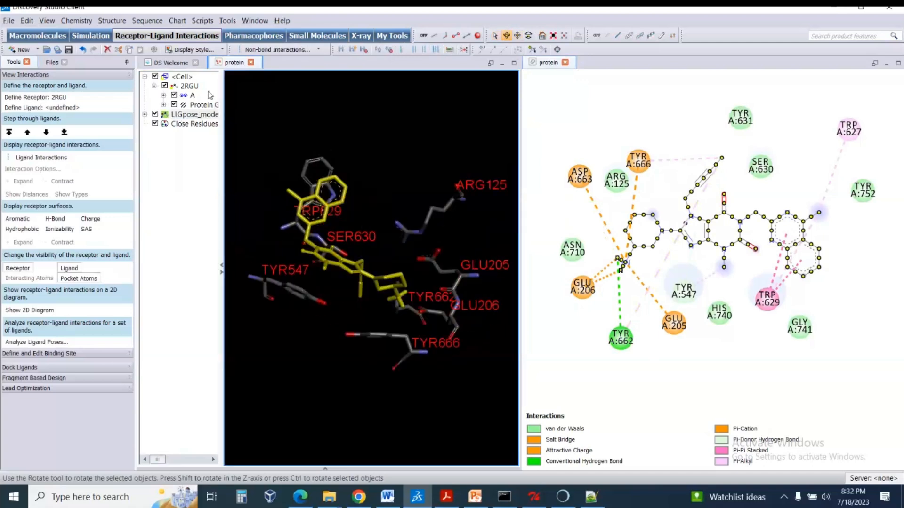
pyautogui.click(201, 116)
pyautogui.click(106, 21)
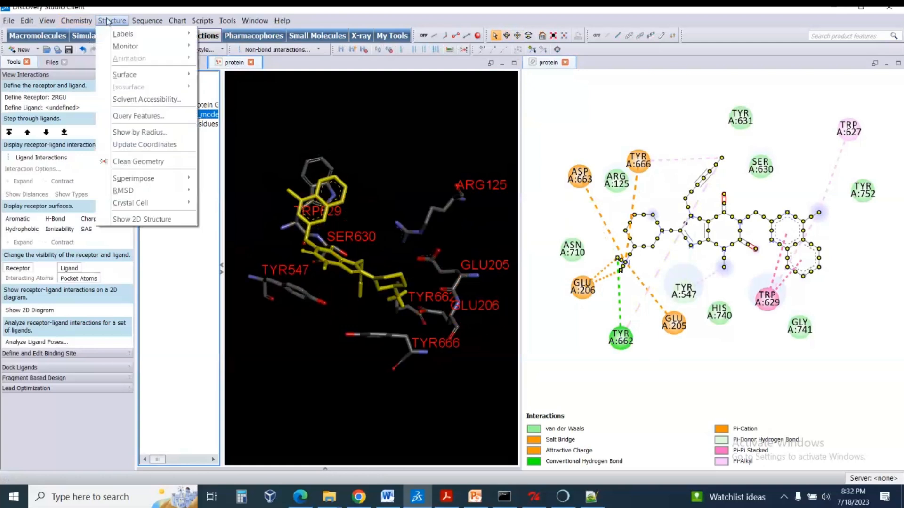
pyautogui.moveTo(124, 47)
pyautogui.click(234, 103)
pyautogui.click(198, 198)
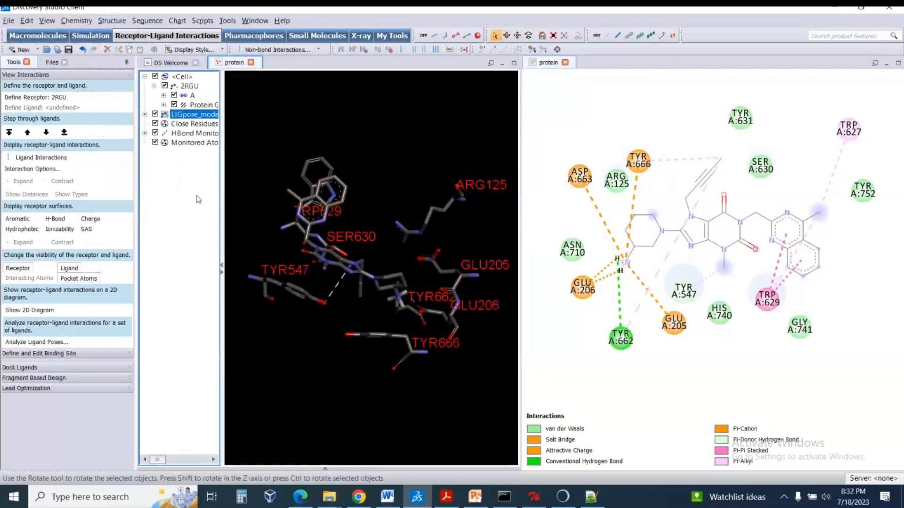
# Inspect the monitored hydrogen bonds around the ligand in 3D and the residue interactions in the 2D diagram.
pyautogui.moveTo(432, 259); pyautogui.dragTo(420, 335, button='right')
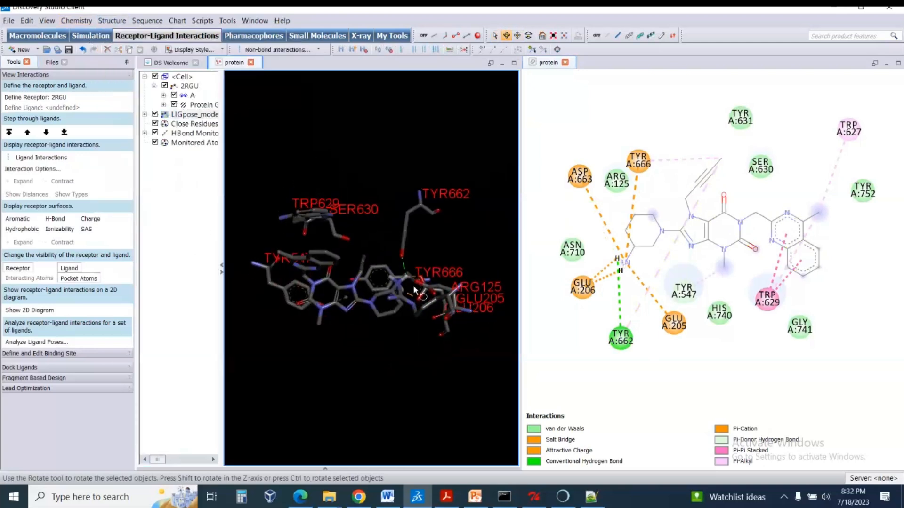
pyautogui.scroll(3, 414, 283)
pyautogui.moveTo(434, 285); pyautogui.dragTo(396, 225)
pyautogui.scroll(-4, 417, 243)
pyautogui.click(207, 230)
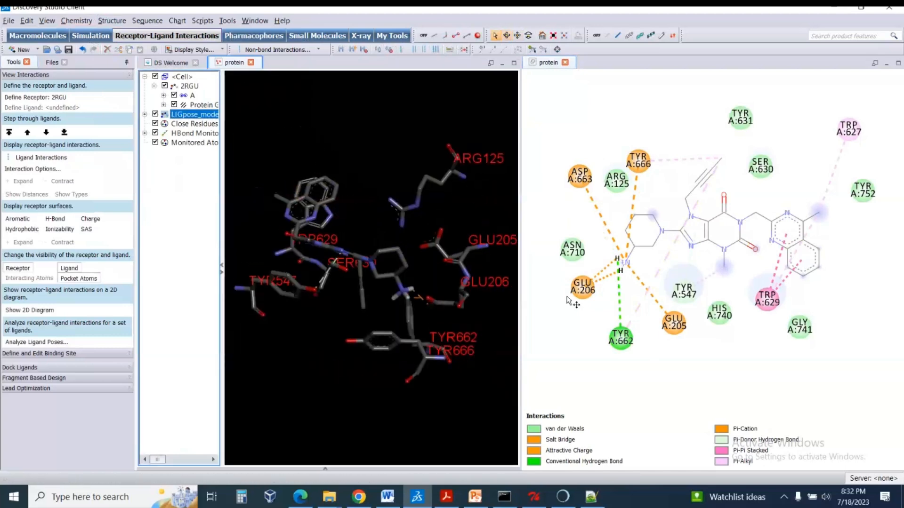
pyautogui.click(584, 335)
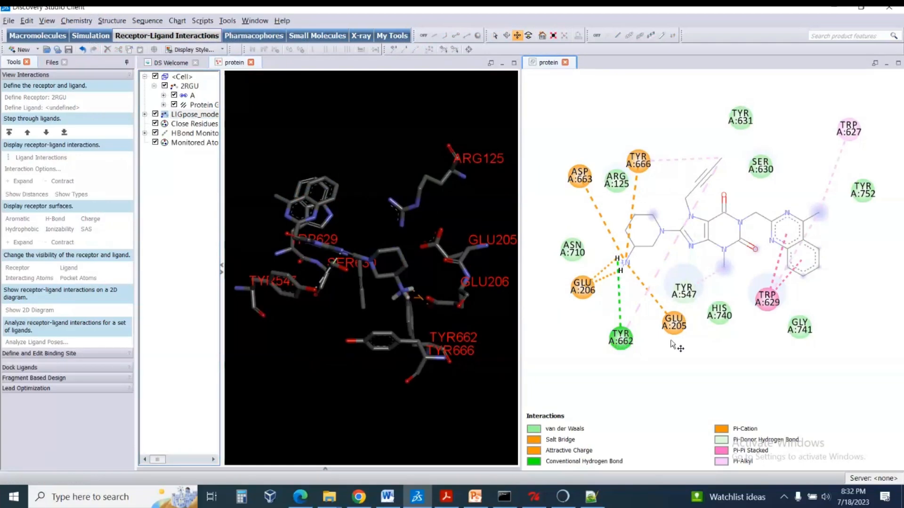
pyautogui.moveTo(736, 354)
pyautogui.mouseDown()
pyautogui.moveTo(743, 351)
pyautogui.moveTo(720, 358)
pyautogui.mouseUp()
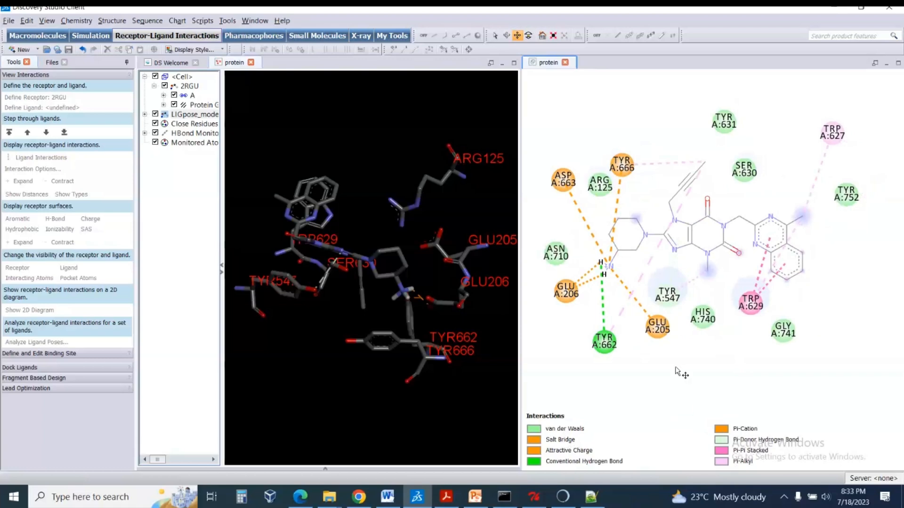
pyautogui.scroll(3, 702, 374)
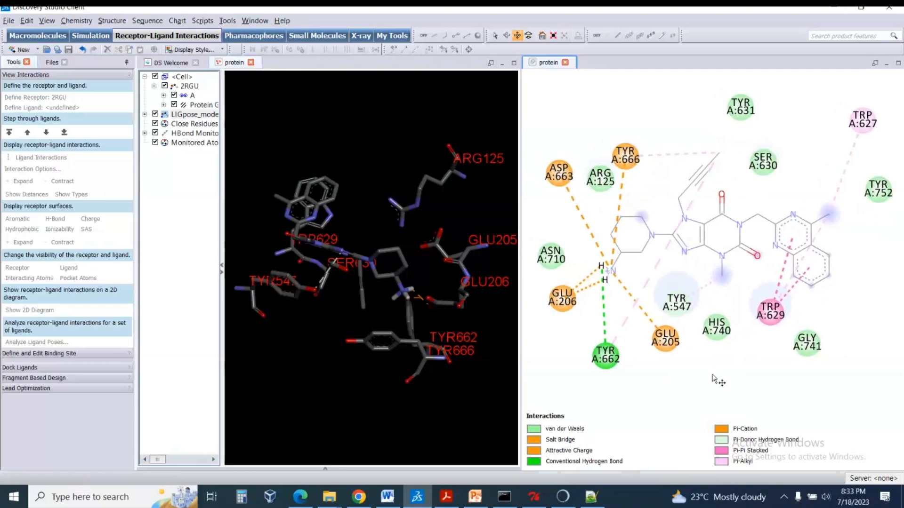
# Check the Discovery Studio analysis instructions in the lab sheet in Word, then return to Discovery Studio.
pyautogui.click(387, 496)
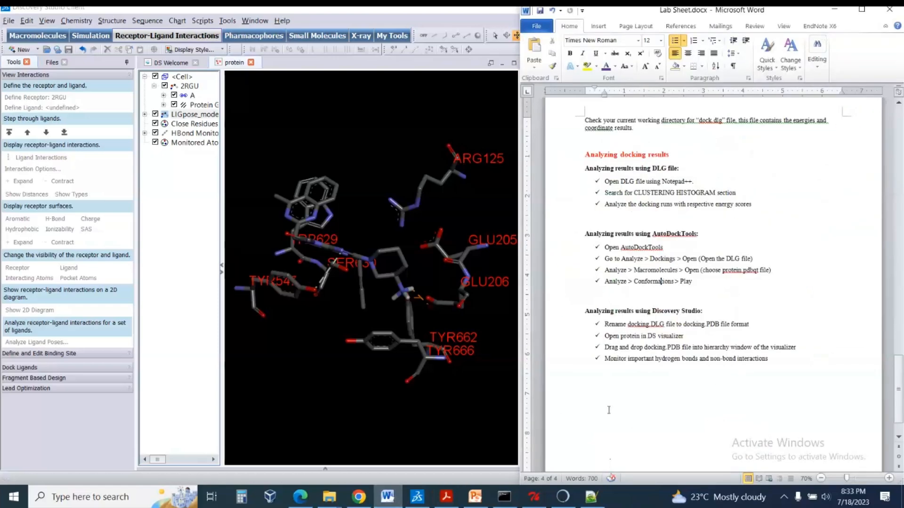
pyautogui.scroll(-2, 683, 409)
pyautogui.scroll(4, 684, 409)
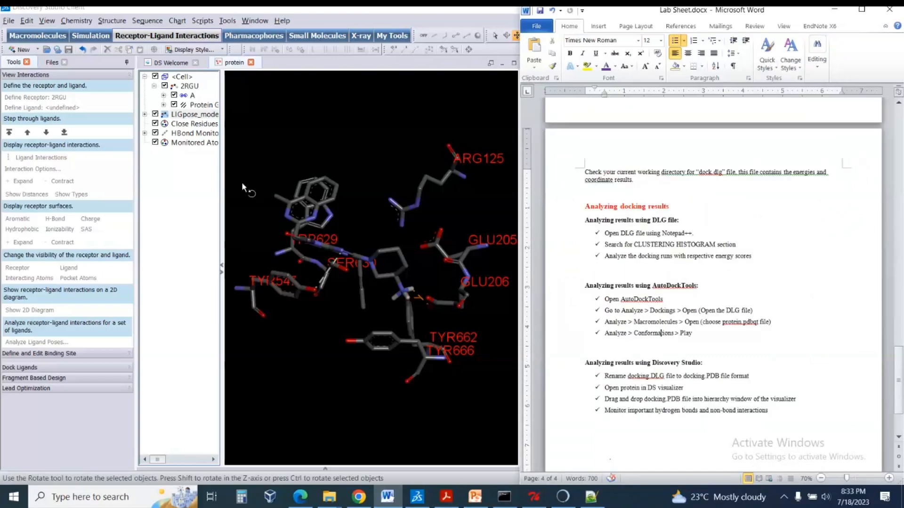
pyautogui.click(196, 202)
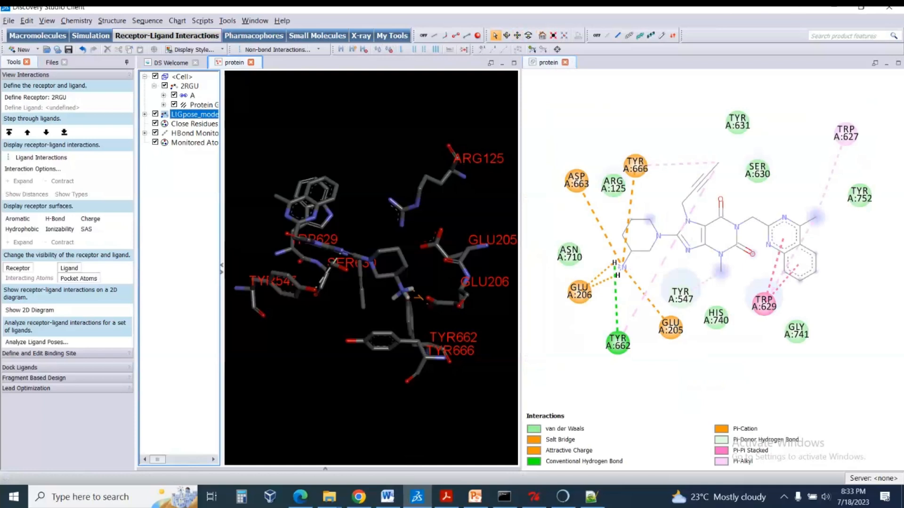
pyautogui.click(412, 12)
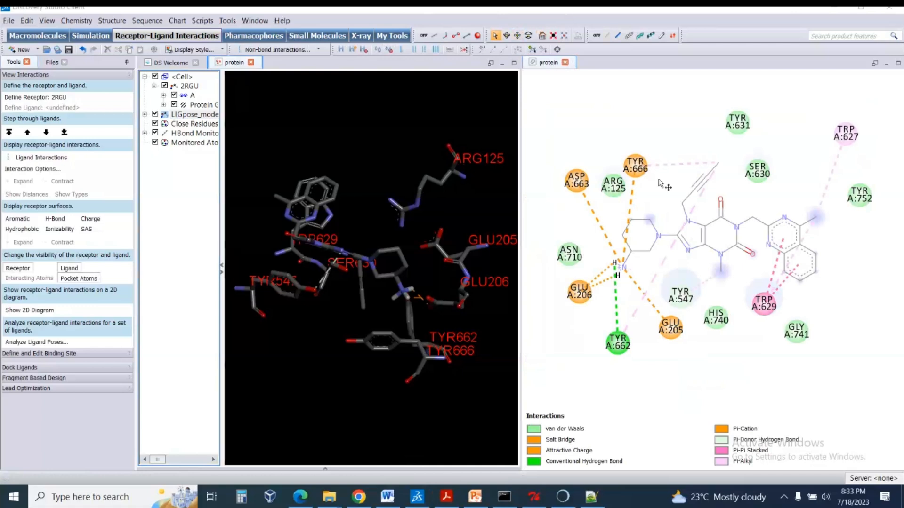
pyautogui.click(648, 84)
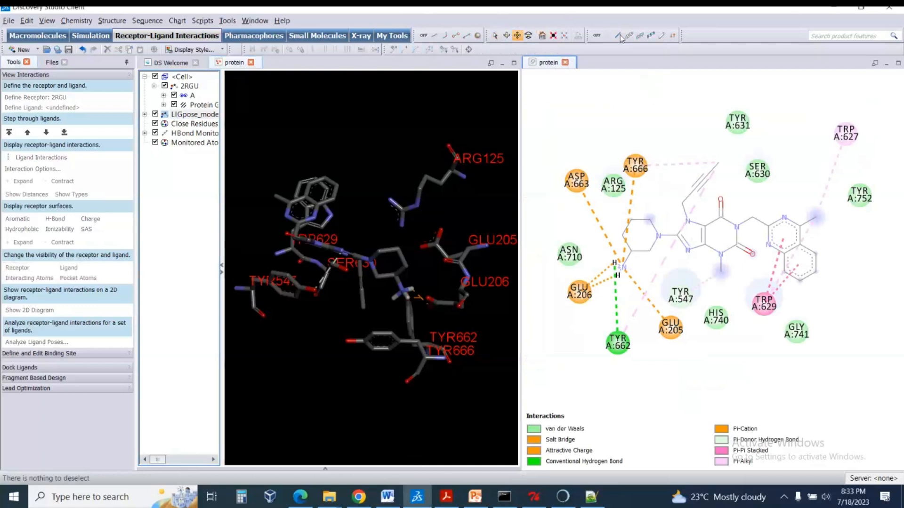
pyautogui.click(583, 14)
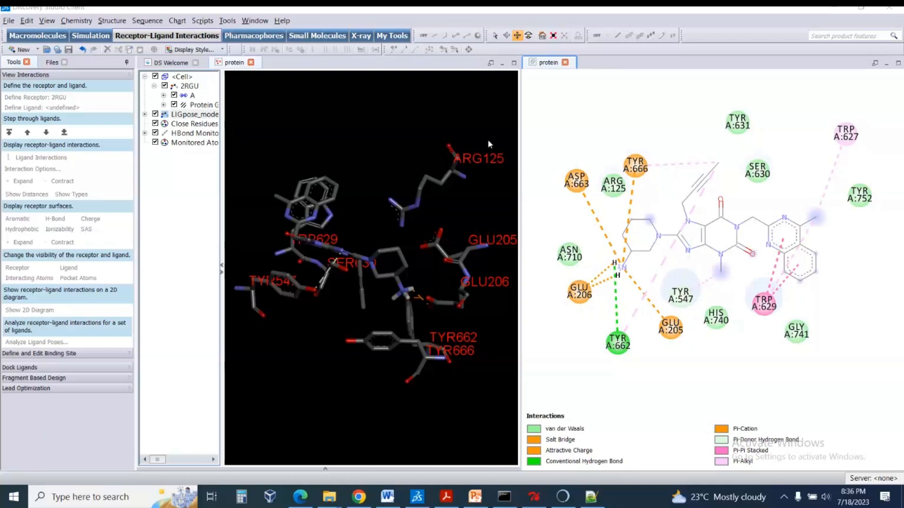
pyautogui.click(630, 83)
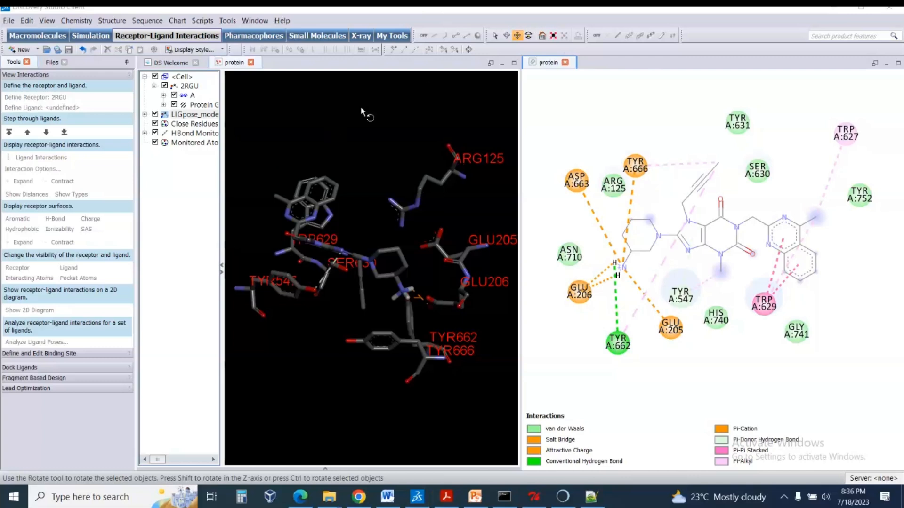
# Select the LIGpose_model_2 ligand and color only its carbon atoms with the custom green in the display style settings.
pyautogui.moveTo(520, 90); pyautogui.dragTo(535, 91)
pyautogui.moveTo(376, 152); pyautogui.dragTo(326, 210)
pyautogui.click(210, 115)
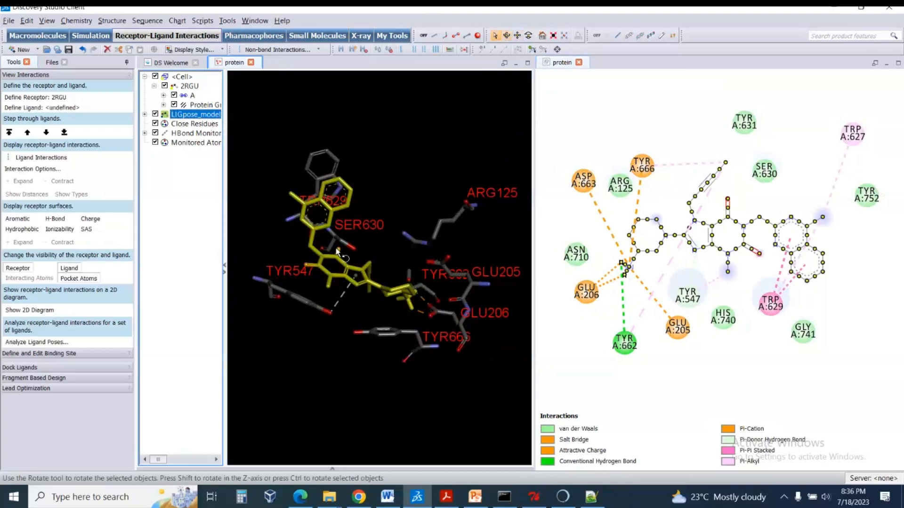
pyautogui.rightClick(356, 264)
pyautogui.click(388, 405)
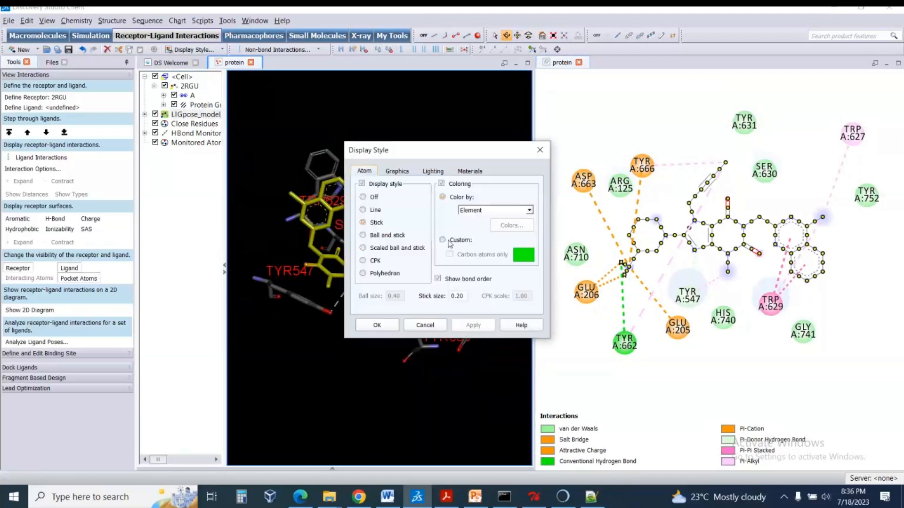
pyautogui.click(460, 241)
pyautogui.click(464, 256)
pyautogui.click(487, 325)
pyautogui.click(377, 325)
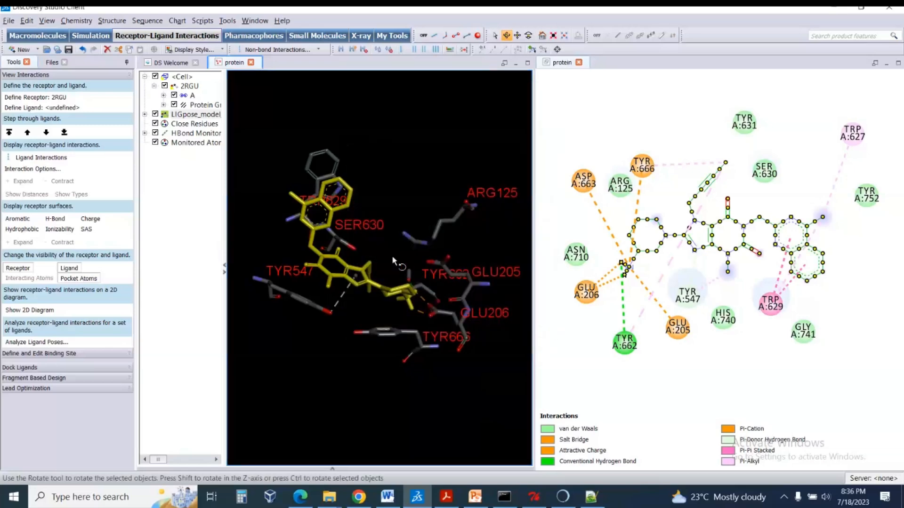
pyautogui.click(392, 255)
# Save the 3D binding-site view as the image file protein.png in the nextgenhelper folder, with the image width set to 20 pixels.
pyautogui.moveTo(373, 284)
pyautogui.mouseDown()
pyautogui.moveTo(398, 252)
pyautogui.moveTo(393, 280)
pyautogui.moveTo(375, 280)
pyautogui.mouseUp()
pyautogui.scroll(3, 385, 271)
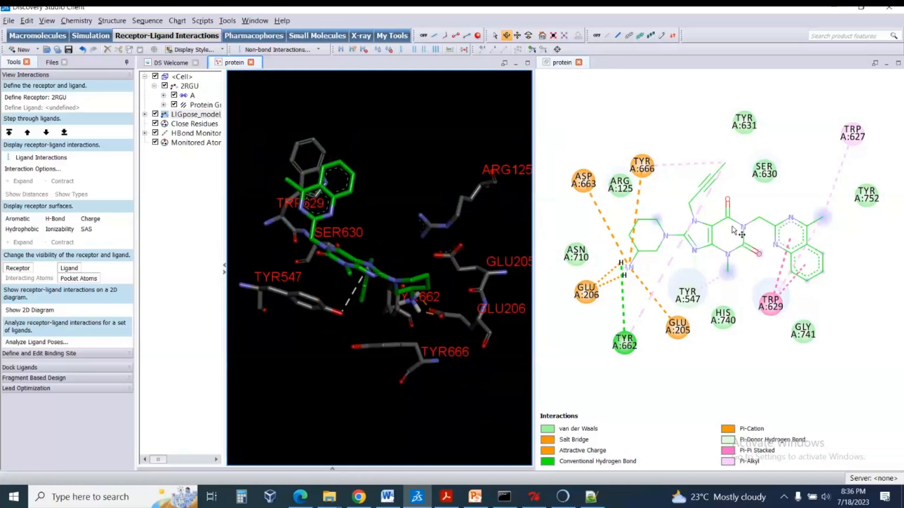
pyautogui.moveTo(417, 232)
pyautogui.mouseDown()
pyautogui.moveTo(408, 250)
pyautogui.moveTo(418, 244)
pyautogui.mouseUp()
pyautogui.moveTo(409, 191); pyautogui.dragTo(408, 199)
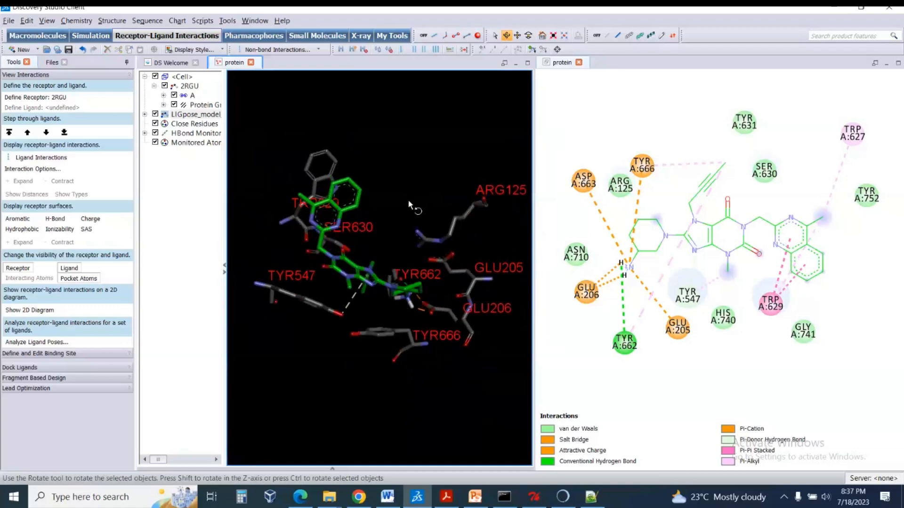
pyautogui.click(7, 23)
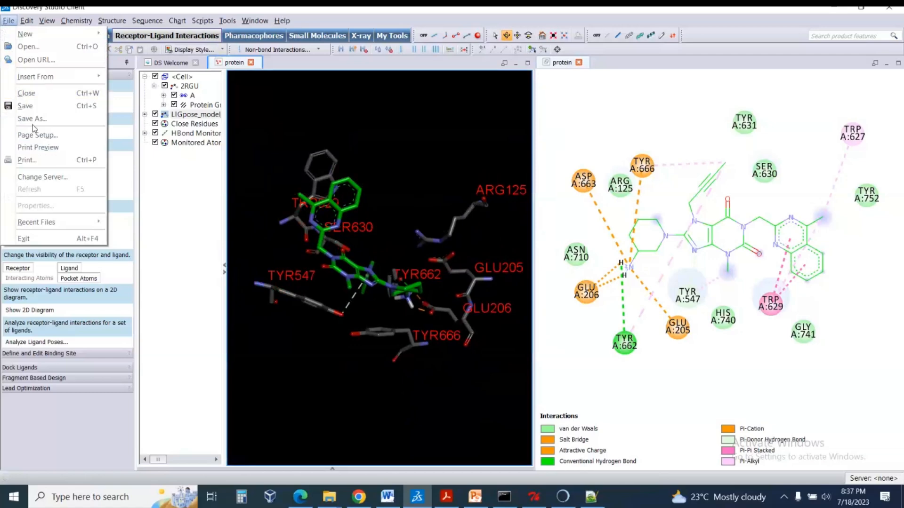
pyautogui.click(32, 122)
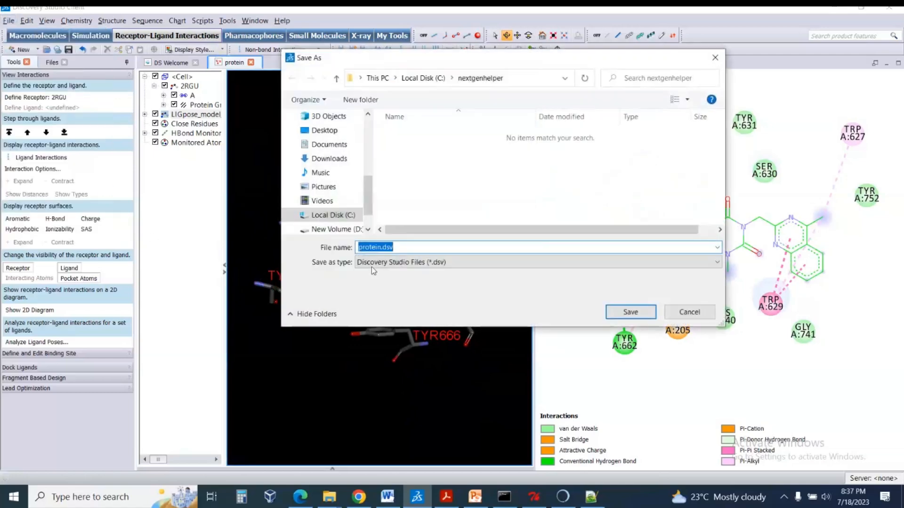
pyautogui.click(379, 263)
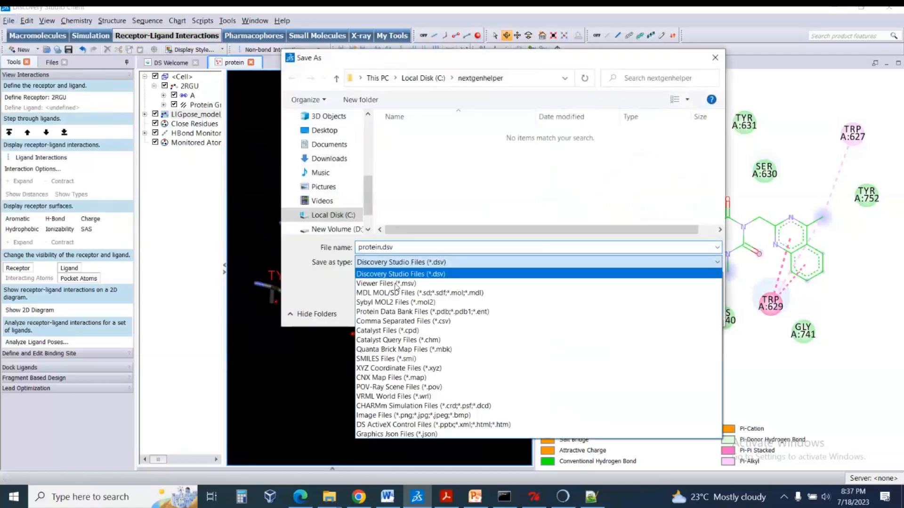
pyautogui.click(382, 416)
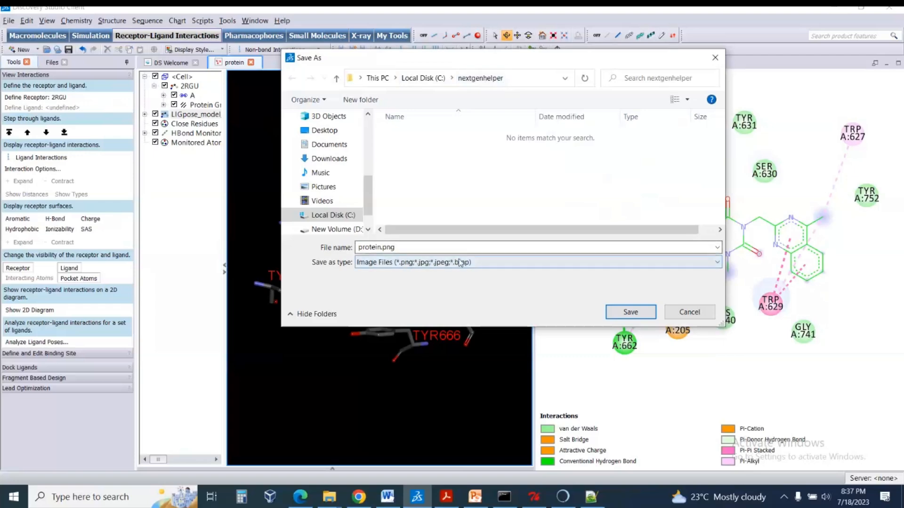
pyautogui.click(618, 310)
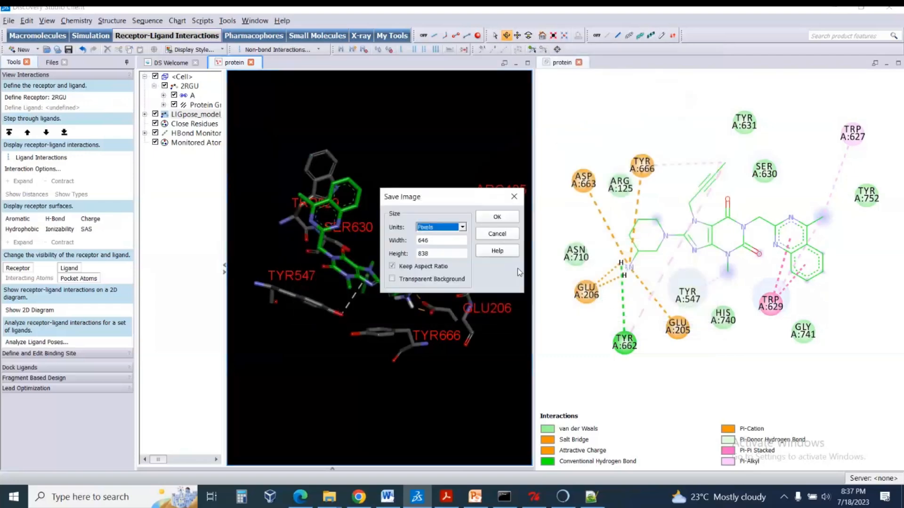
pyautogui.press('Tab')
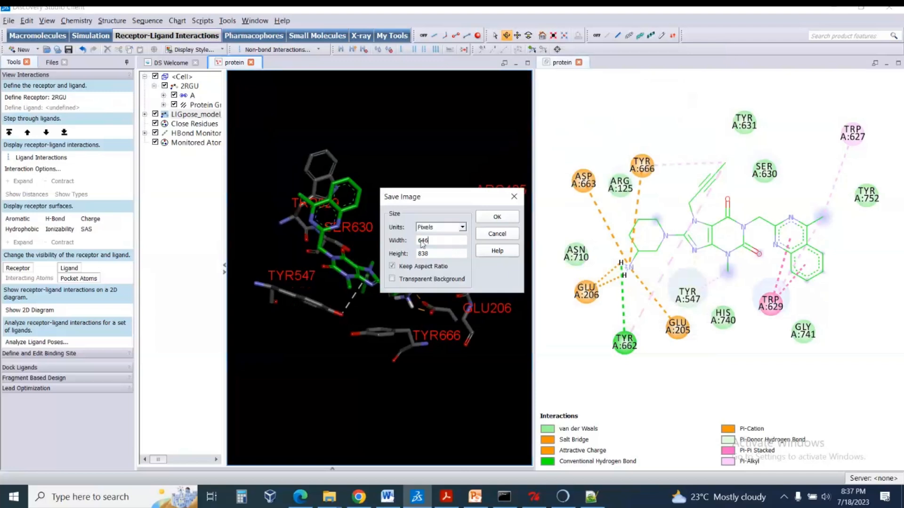
pyautogui.write('2000')
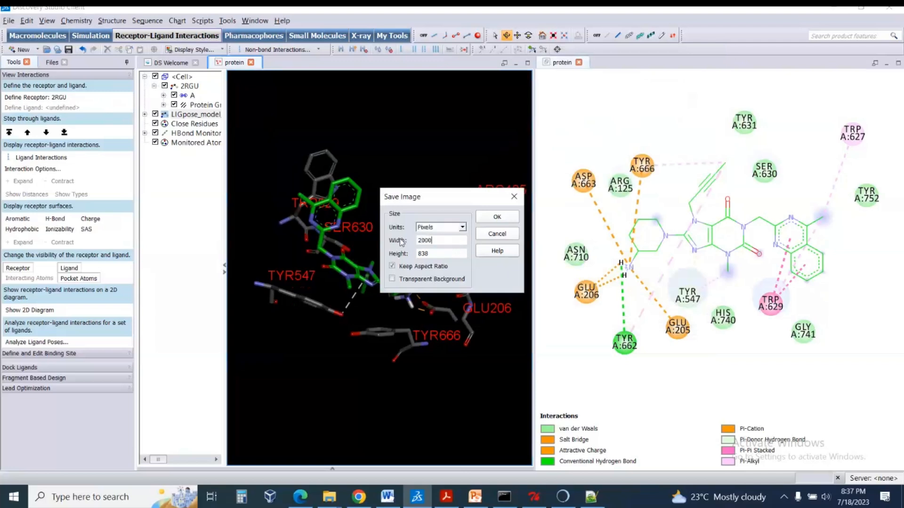
pyautogui.click(450, 255)
pyautogui.click(487, 220)
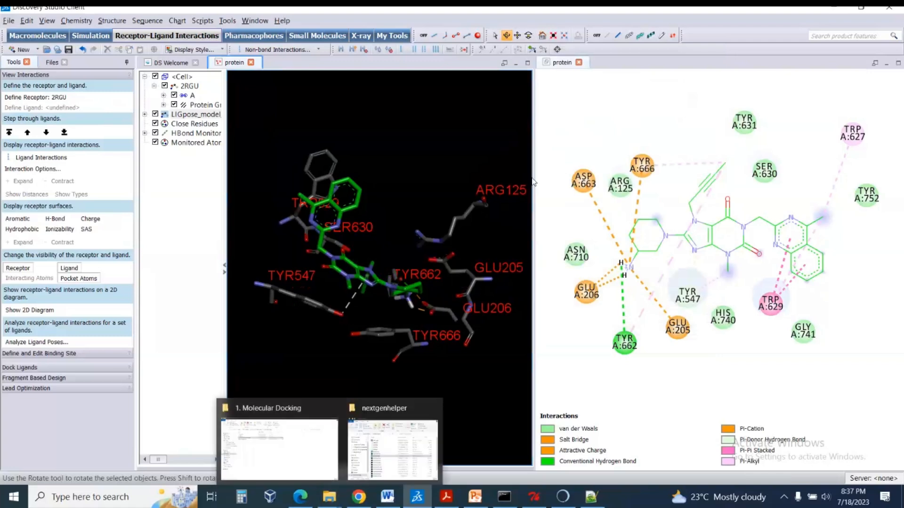
# Activate the 2D interaction diagram and start saving it in the nextgenhelper folder with the Image Files type.
pyautogui.click(570, 96)
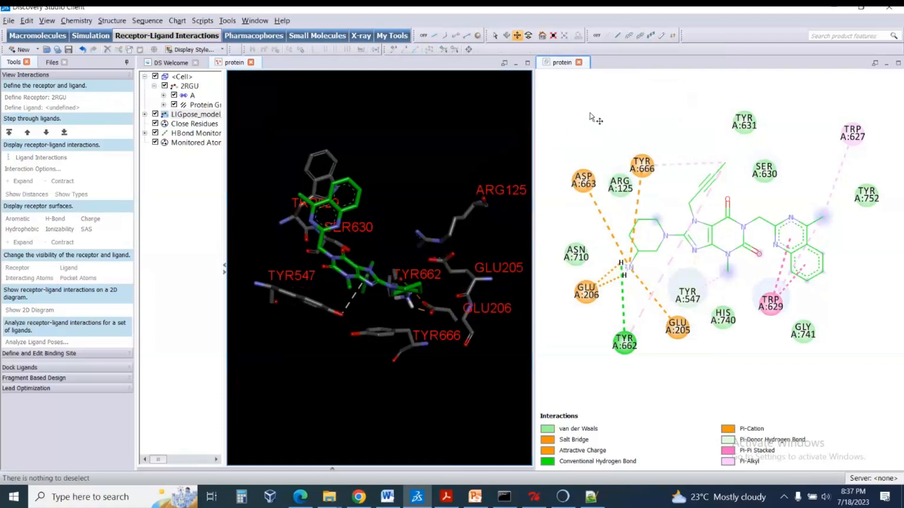
pyautogui.click(406, 111)
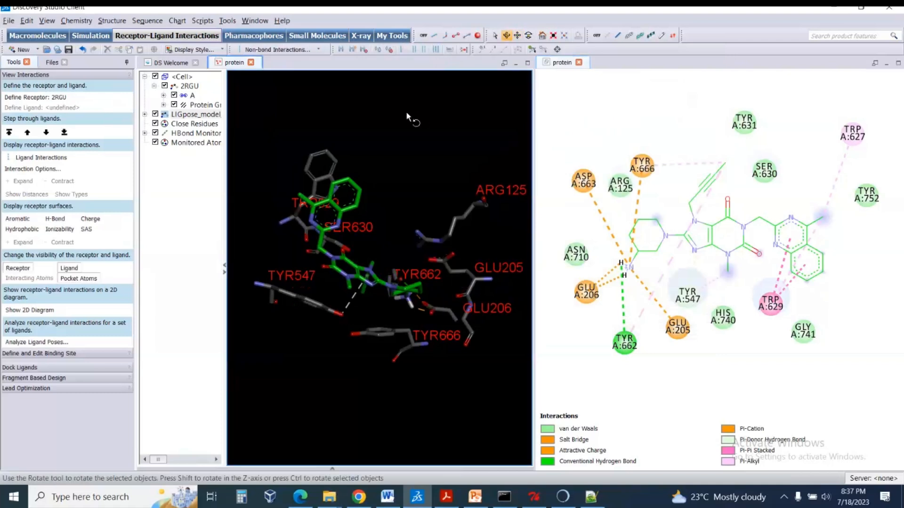
pyautogui.click(573, 102)
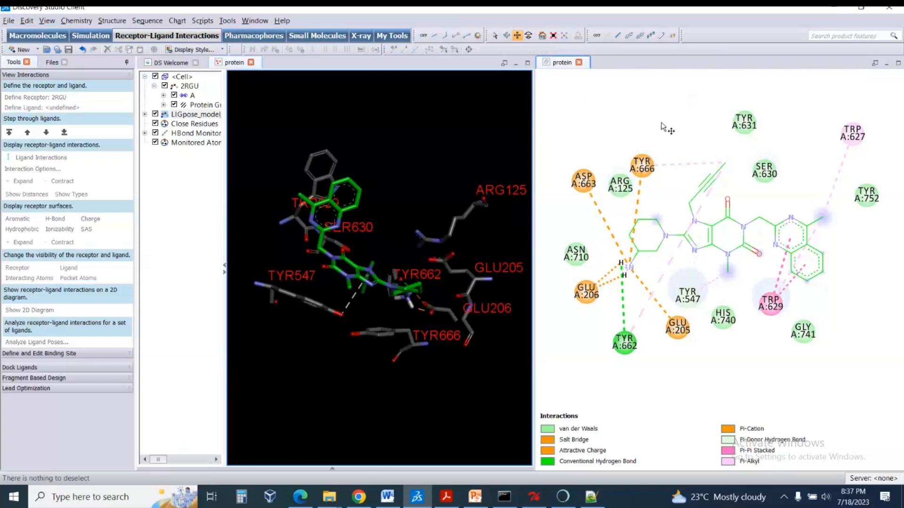
pyautogui.click(9, 21)
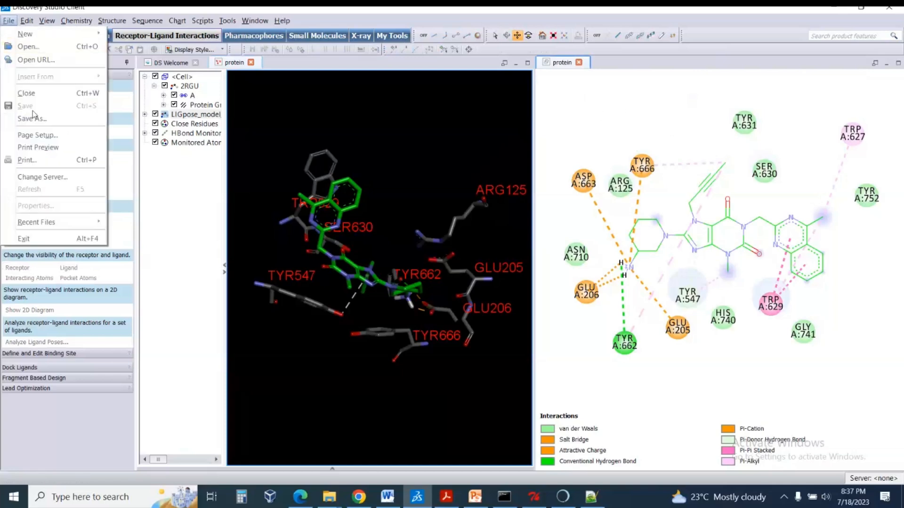
pyautogui.click(38, 120)
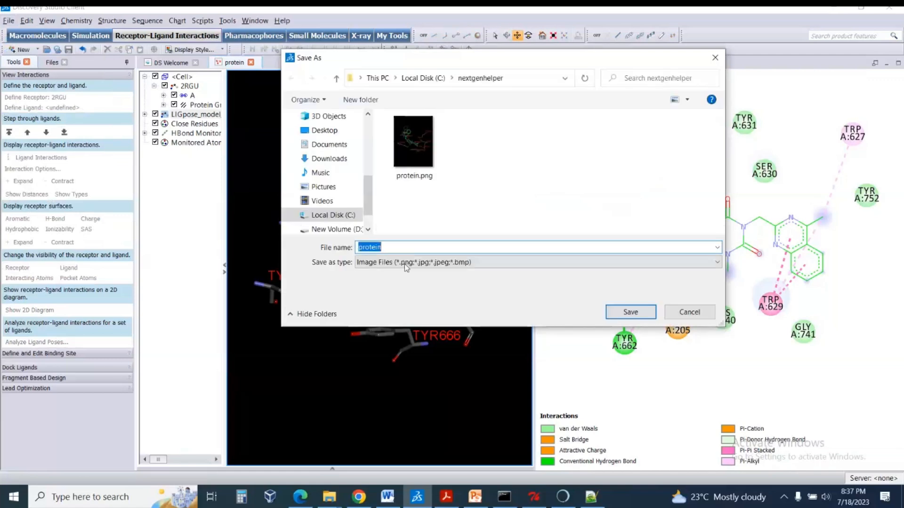
pyautogui.click(405, 262)
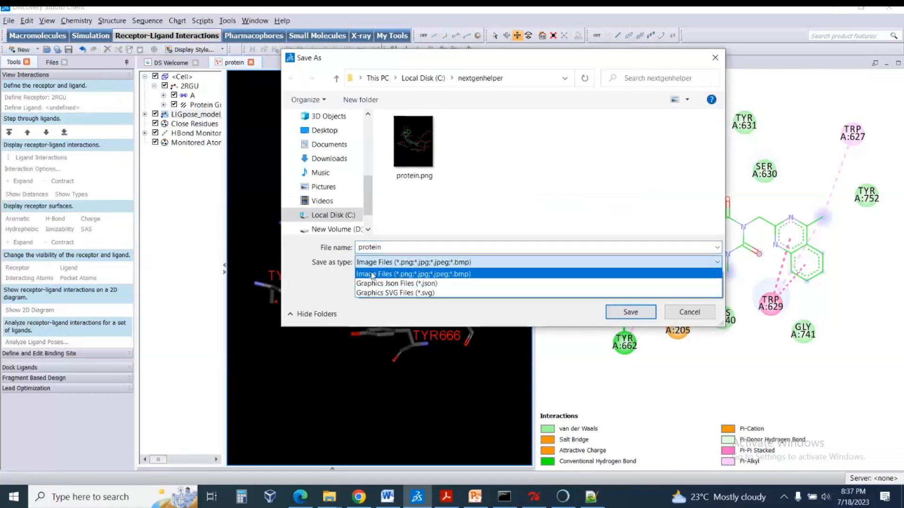
pyautogui.click(372, 275)
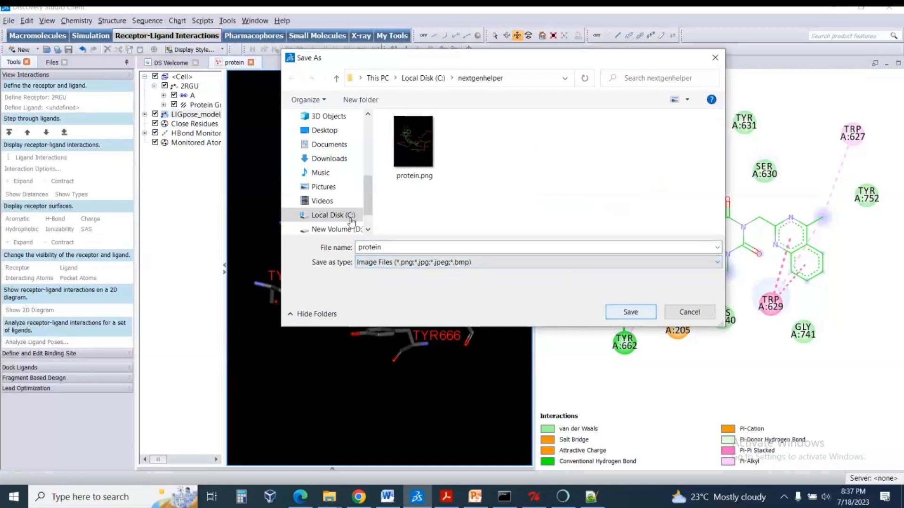
# Rename the existing protein.png in the nextgenhelper folder to 3D.png from within the save dialog.
pyautogui.doubleClick(393, 246)
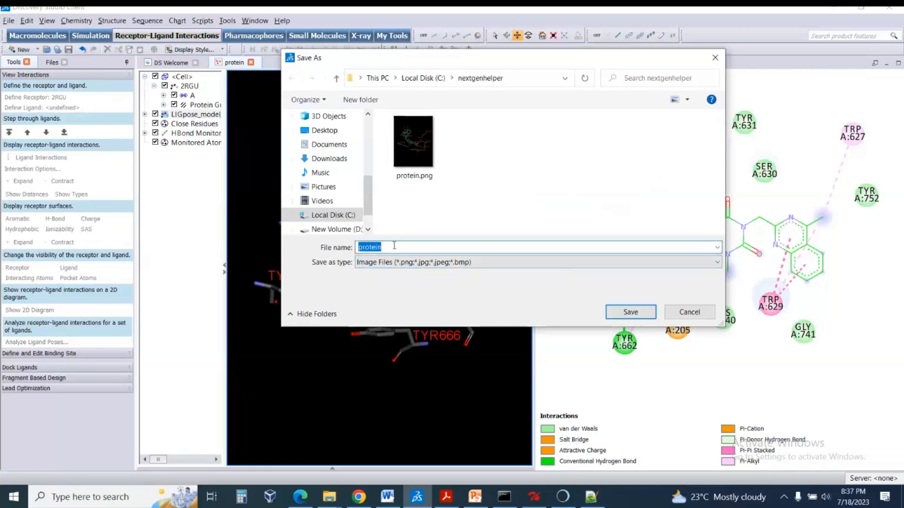
pyautogui.write('3')
pyautogui.click(413, 169)
pyautogui.rightClick(413, 169)
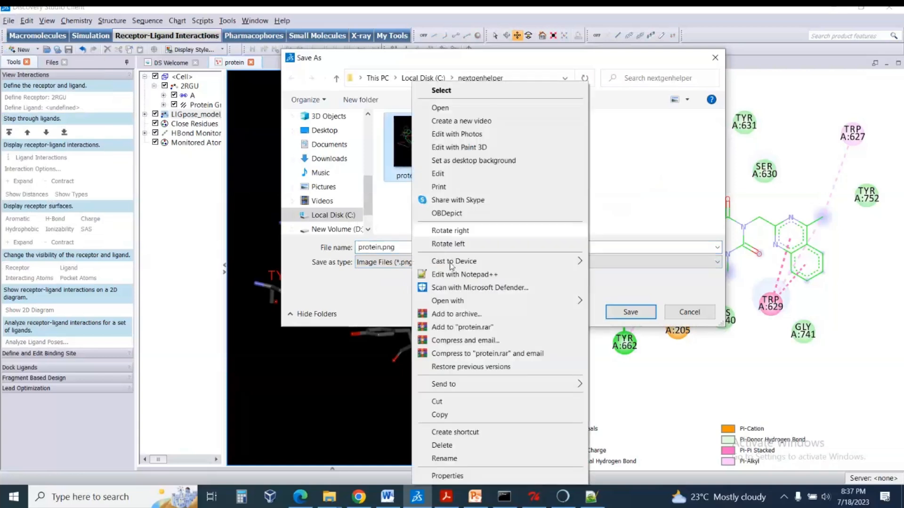
pyautogui.click(460, 458)
pyautogui.press('BackSpace')
pyautogui.write('3D')
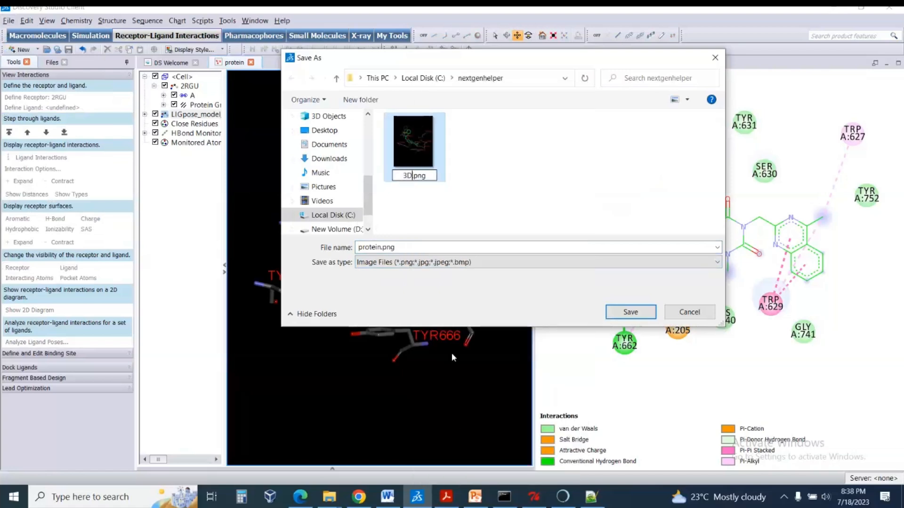
pyautogui.press('Return')
pyautogui.press('Tab')
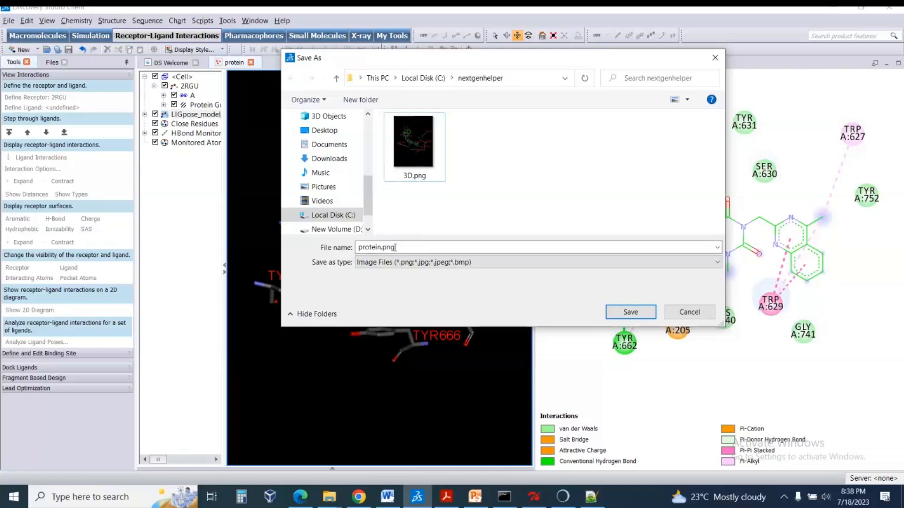
# Save the 2D interaction diagram as 2D.png with an image width of 1500 pixels, keeping the aspect ratio.
pyautogui.moveTo(382, 247); pyautogui.dragTo(353, 248)
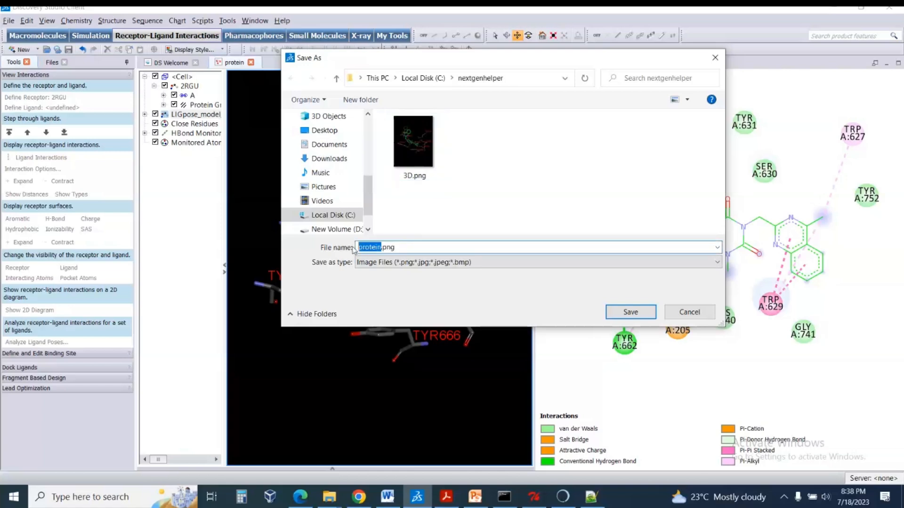
pyautogui.write('2D')
pyautogui.press('Return')
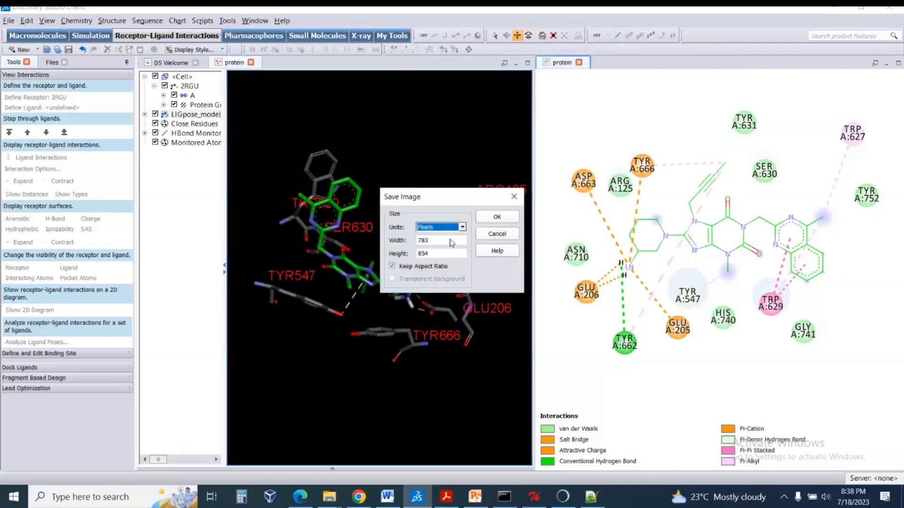
pyautogui.press('Tab')
pyautogui.write('1500')
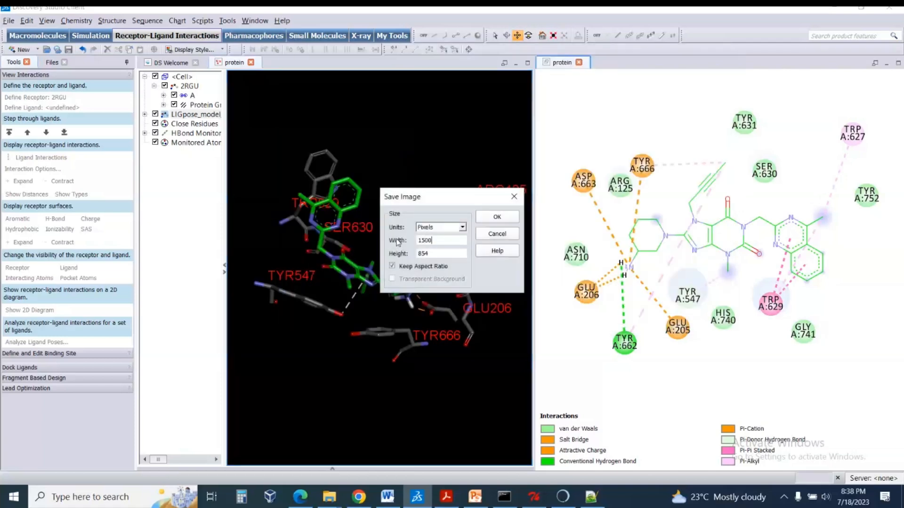
pyautogui.click(483, 218)
# Open 2D.png from the nextgenhelper folder in the image viewer and check both it and 3D.png.
pyautogui.moveTo(330, 499)
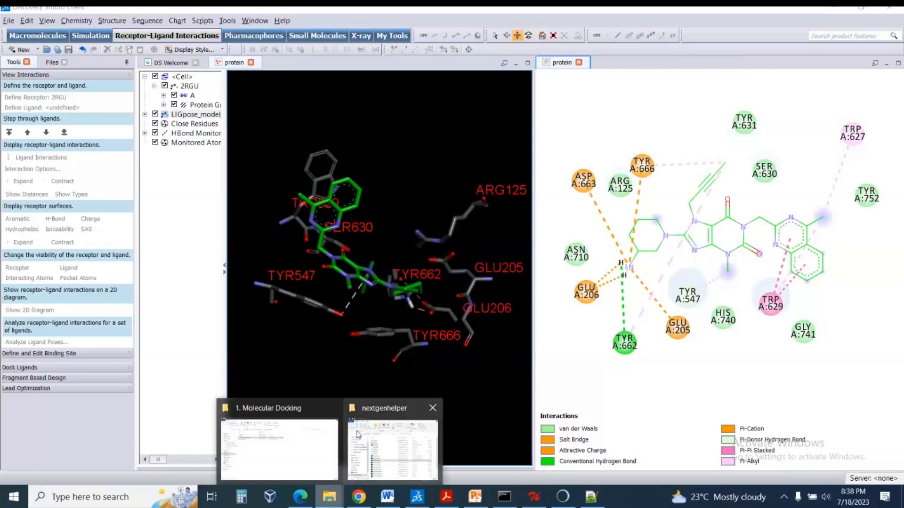
pyautogui.click(358, 434)
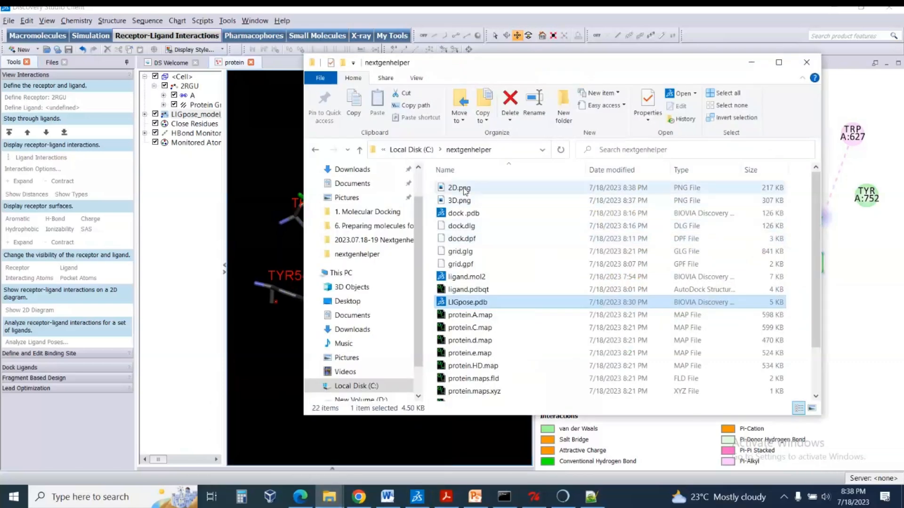
pyautogui.doubleClick(464, 188)
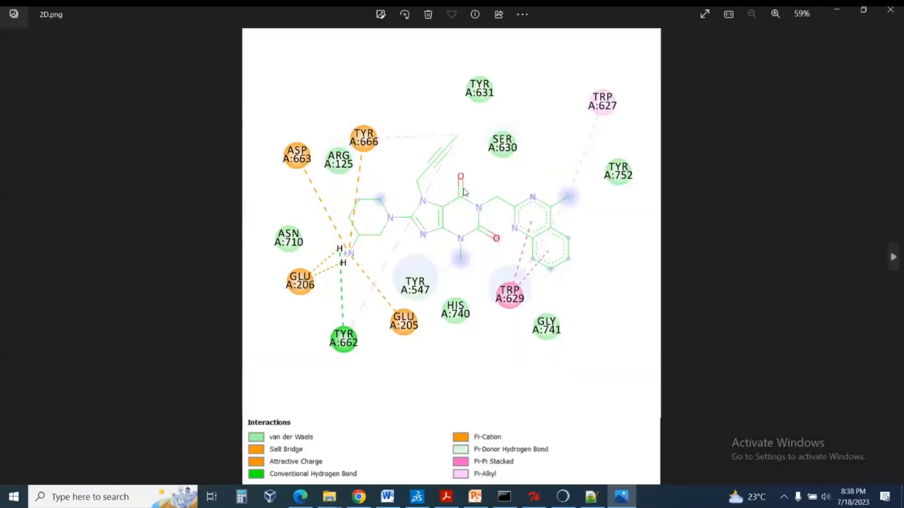
pyautogui.moveTo(502, 170); pyautogui.dragTo(501, 190)
pyautogui.scroll(-2, 500, 191)
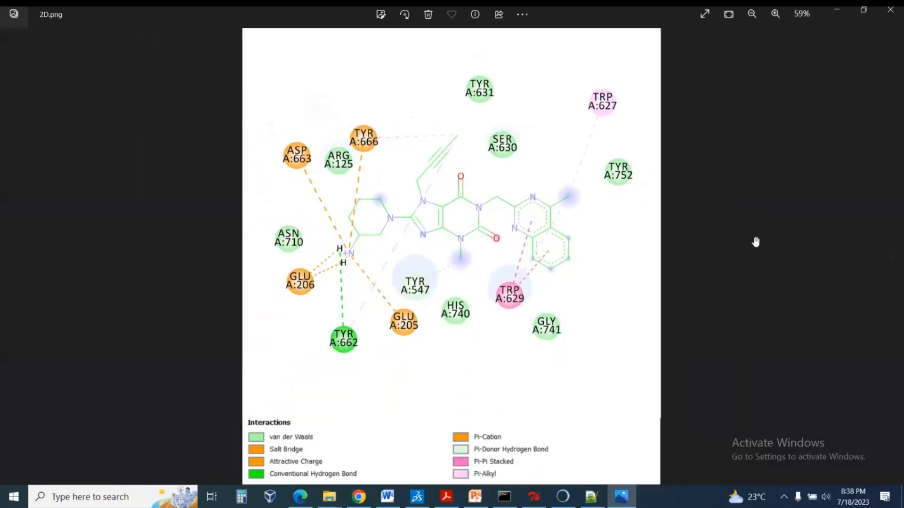
pyautogui.click(898, 265)
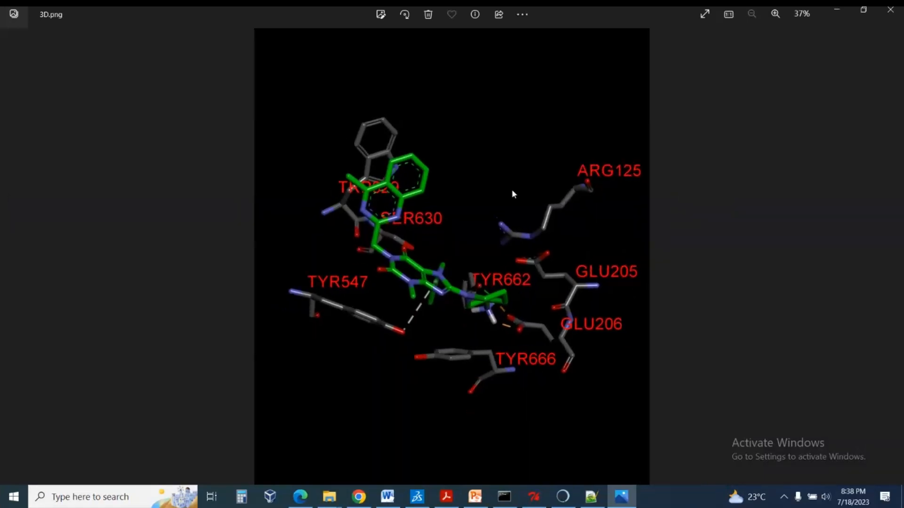
# Return to Discovery Studio and change the 3D view's background color to white in the display style graphics settings.
pyautogui.click(423, 503)
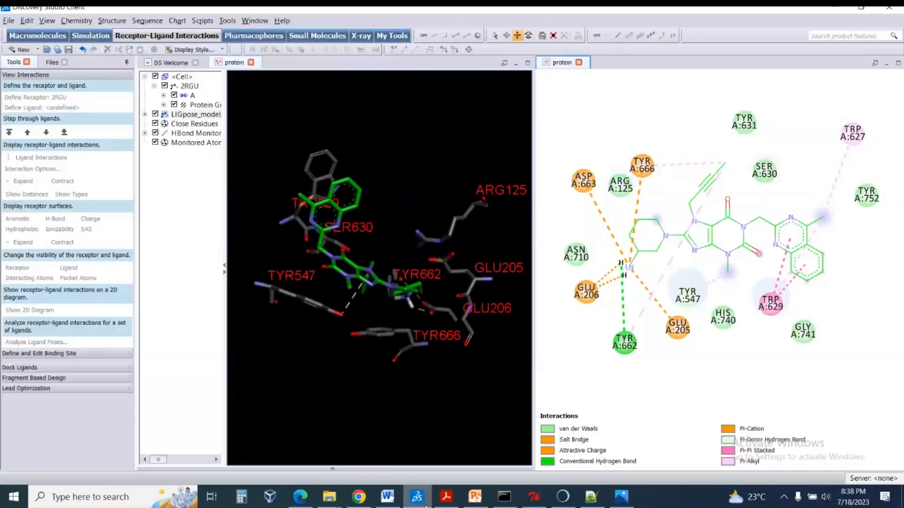
pyautogui.rightClick(391, 89)
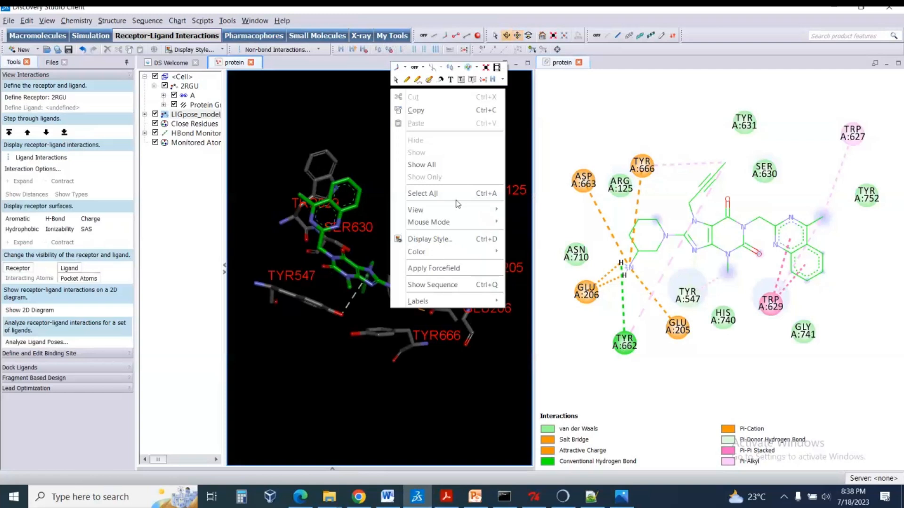
pyautogui.click(451, 239)
pyautogui.click(424, 174)
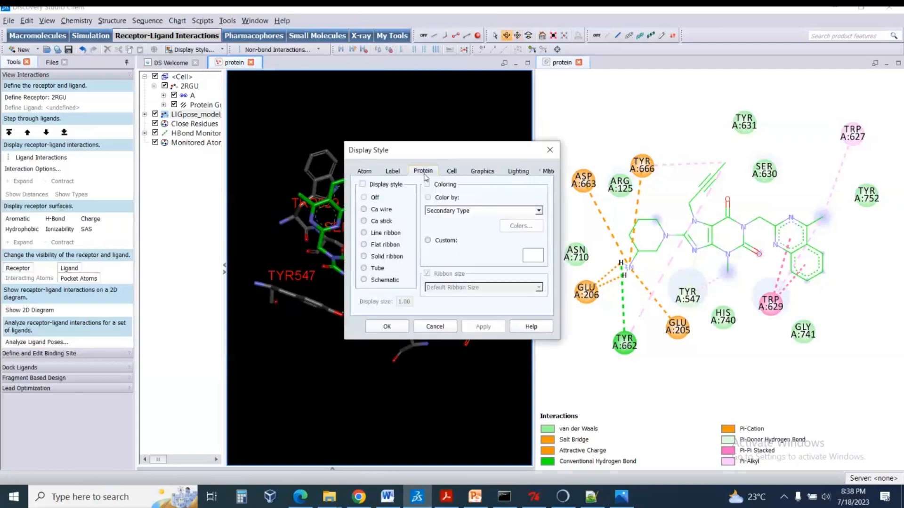
pyautogui.click(489, 172)
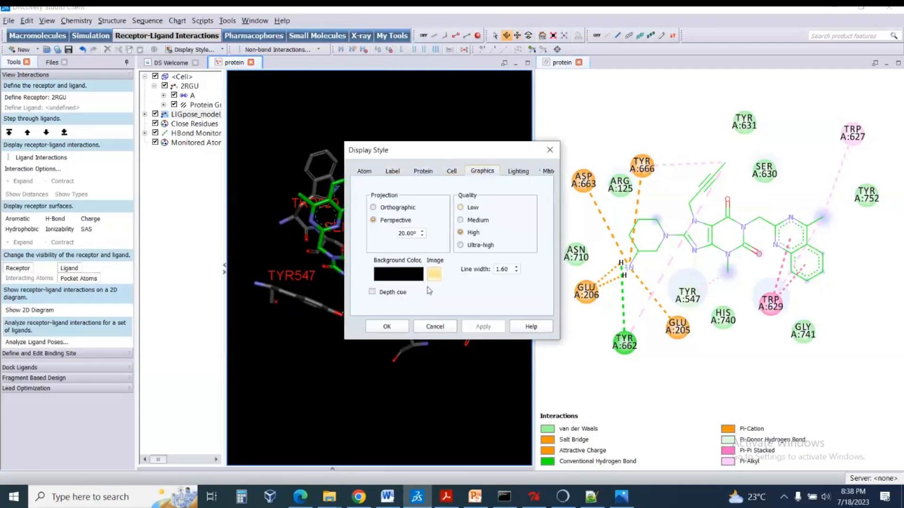
pyautogui.click(409, 274)
pyautogui.click(433, 239)
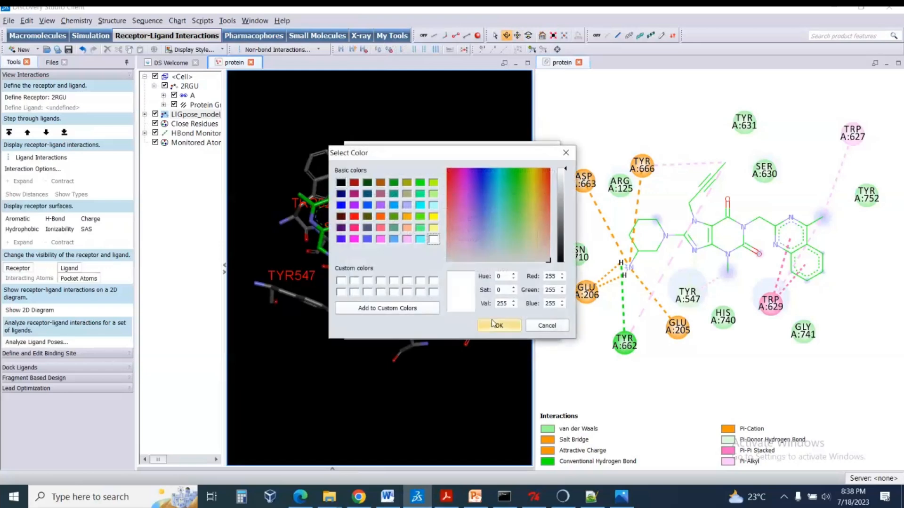
pyautogui.click(492, 324)
pyautogui.click(483, 325)
pyautogui.click(385, 326)
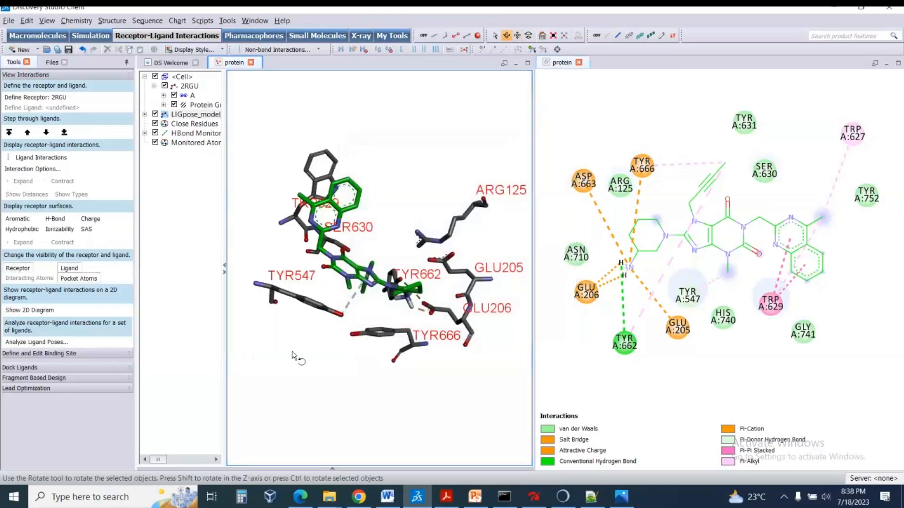
# Reposition the TYR A:662, GLU A:205 and GLU A:206 residue labels slightly in the 2D diagram and clear the selection.
pyautogui.click(643, 366)
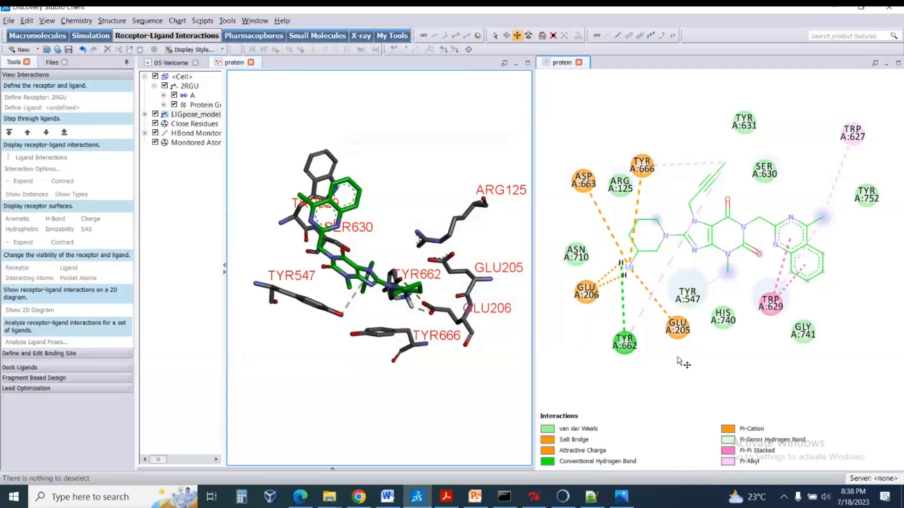
pyautogui.moveTo(629, 347)
pyautogui.mouseDown()
pyautogui.moveTo(604, 331)
pyautogui.moveTo(605, 319)
pyautogui.moveTo(615, 347)
pyautogui.mouseUp()
pyautogui.moveTo(681, 327)
pyautogui.mouseDown()
pyautogui.moveTo(672, 354)
pyautogui.moveTo(673, 326)
pyautogui.mouseUp()
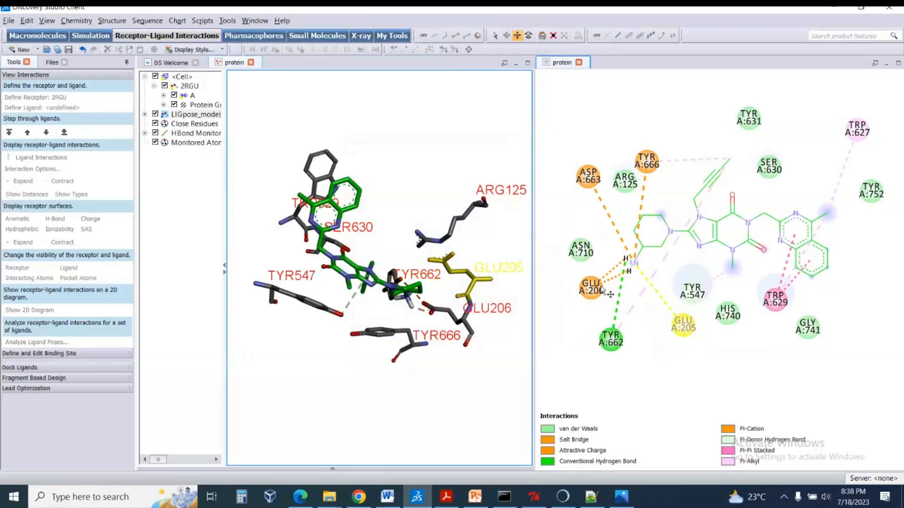
pyautogui.moveTo(603, 291); pyautogui.dragTo(586, 294)
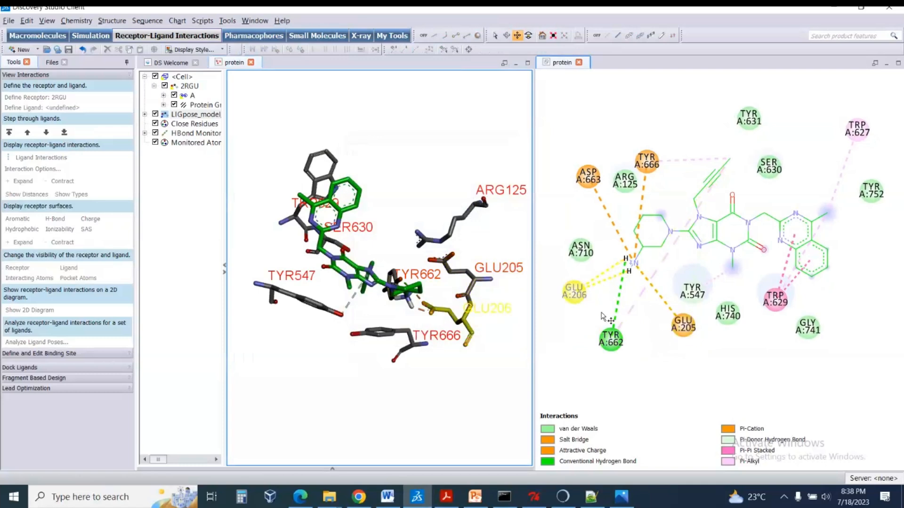
pyautogui.click(686, 350)
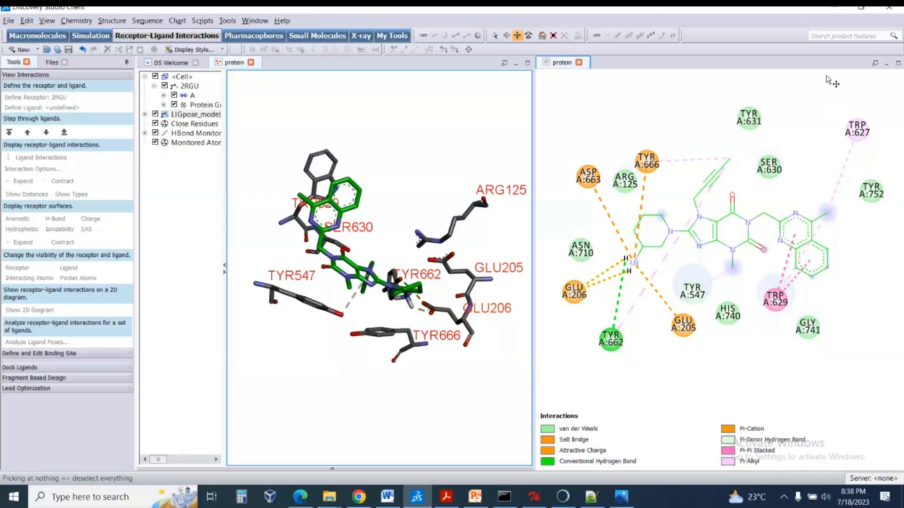